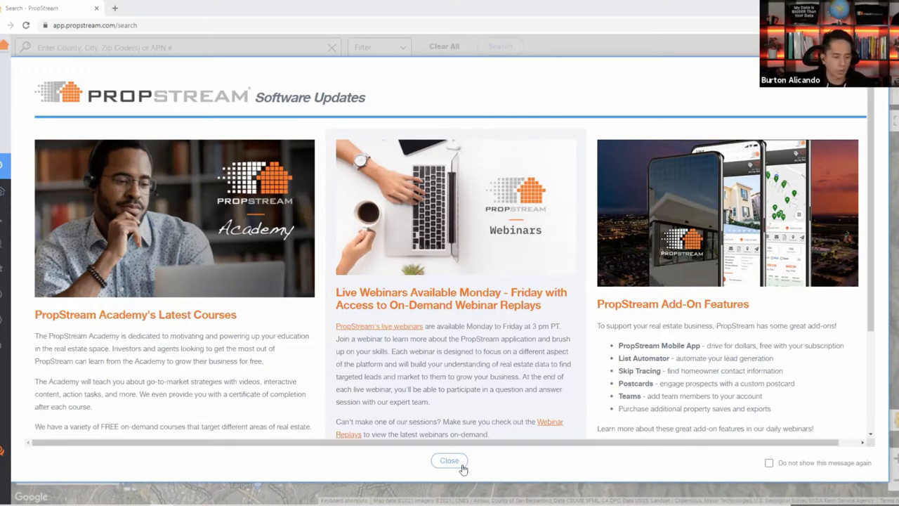
# Close the Software Updates notice and scroll-zoom the satellite map toward Springfield.
pyautogui.click(439, 463)
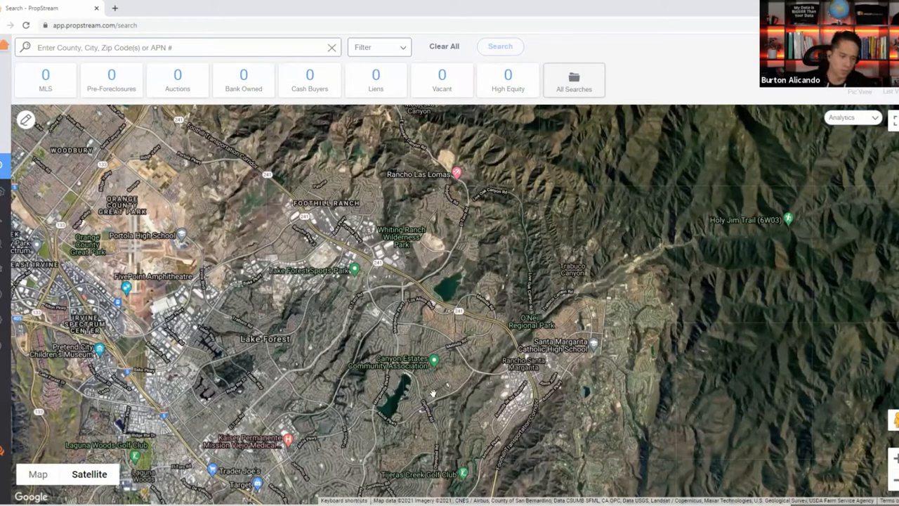
pyautogui.scroll(1, 430, 395)
pyautogui.scroll(5, 421, 400)
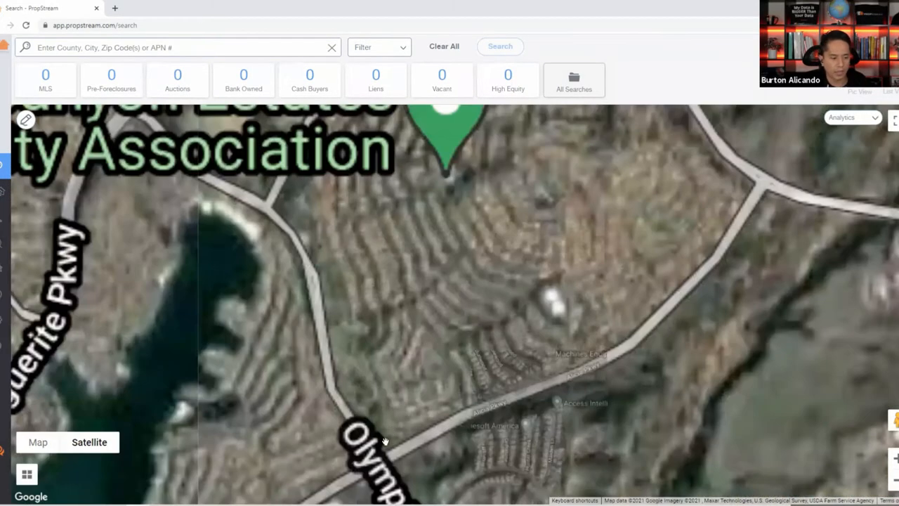
pyautogui.scroll(4, 297, 442)
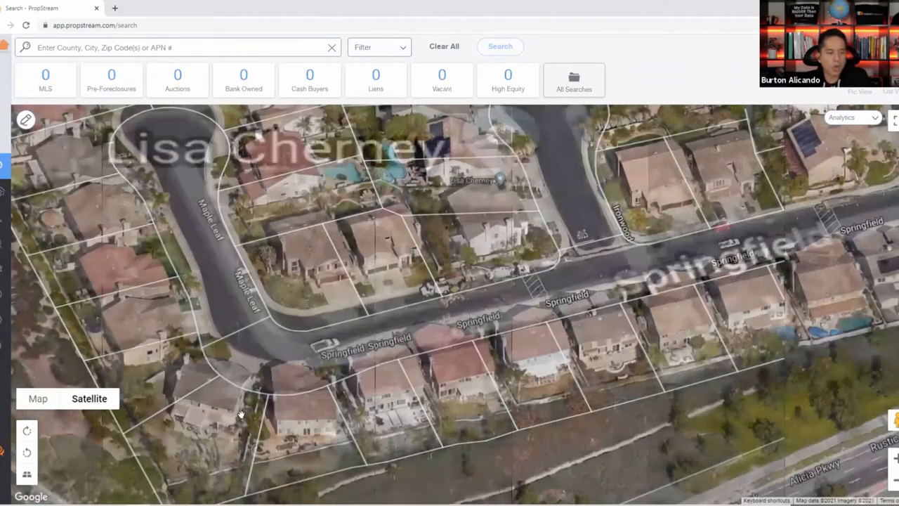
# Open the Springfield parcel's property card, copy its address, close it and zoom out.
pyautogui.click(240, 413)
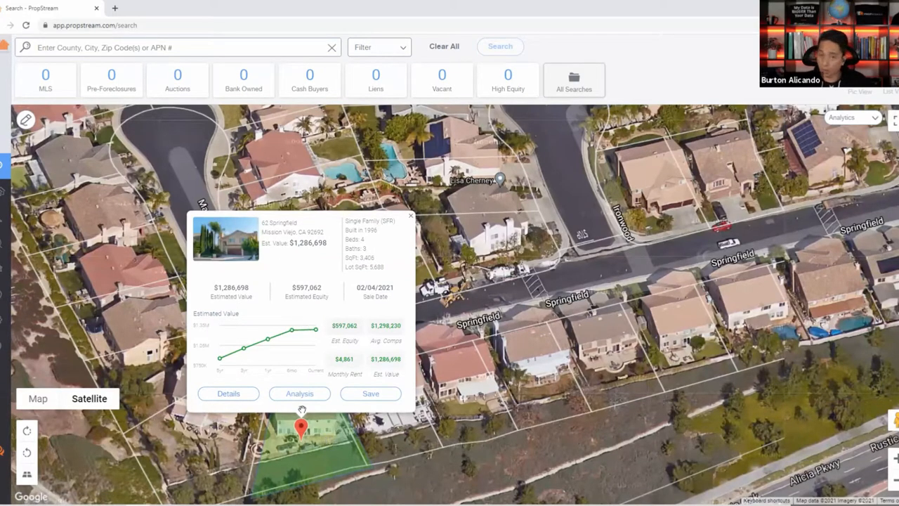
pyautogui.moveTo(325, 236); pyautogui.dragTo(262, 222)
pyautogui.hotkey('ctrl', 'c')
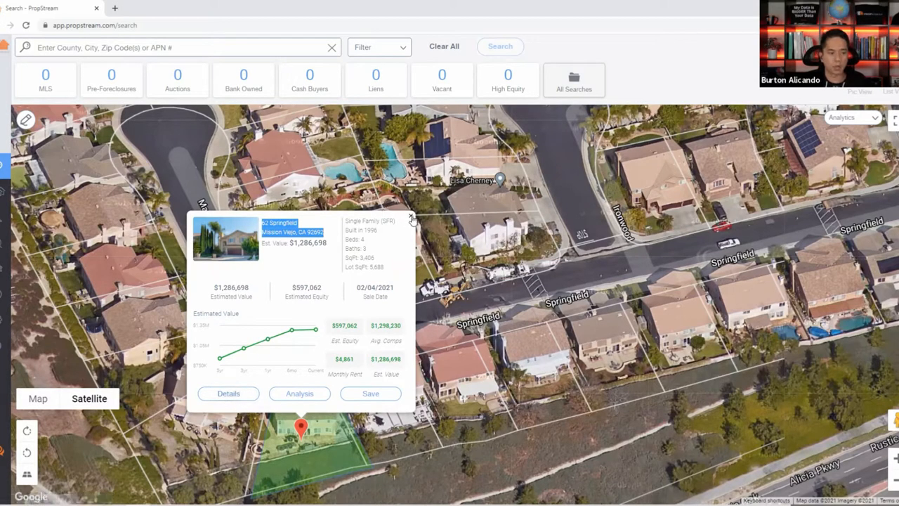
pyautogui.click(411, 216)
pyautogui.scroll(-3, 418, 244)
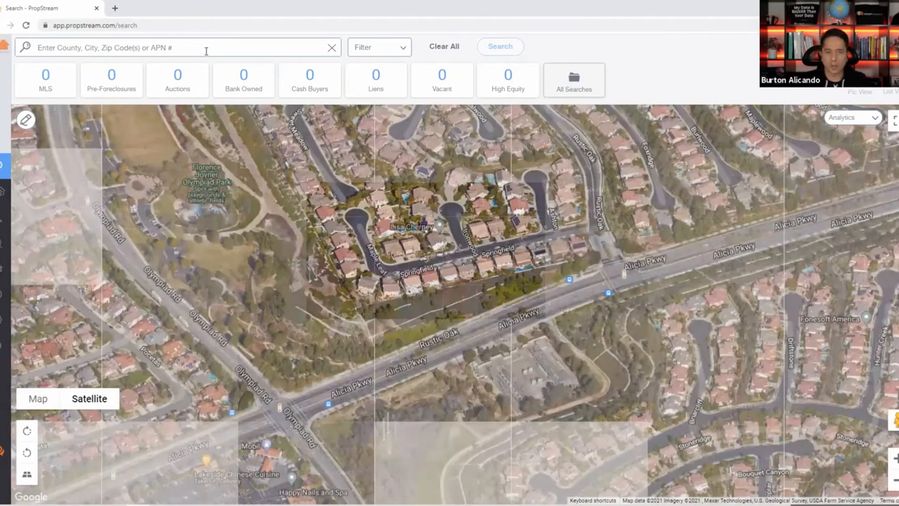
pyautogui.click(205, 50)
pyautogui.hotkey('ctrl', 'v')
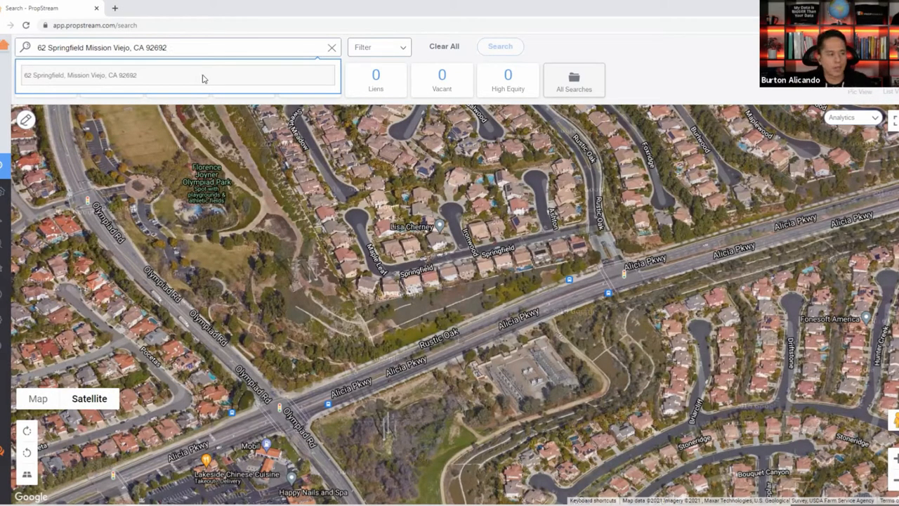
pyautogui.click(201, 78)
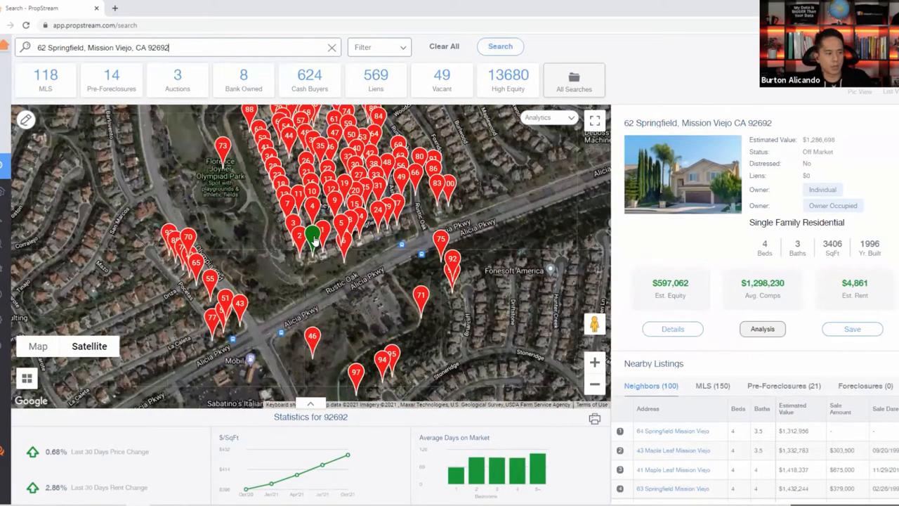
pyautogui.moveTo(315, 240)
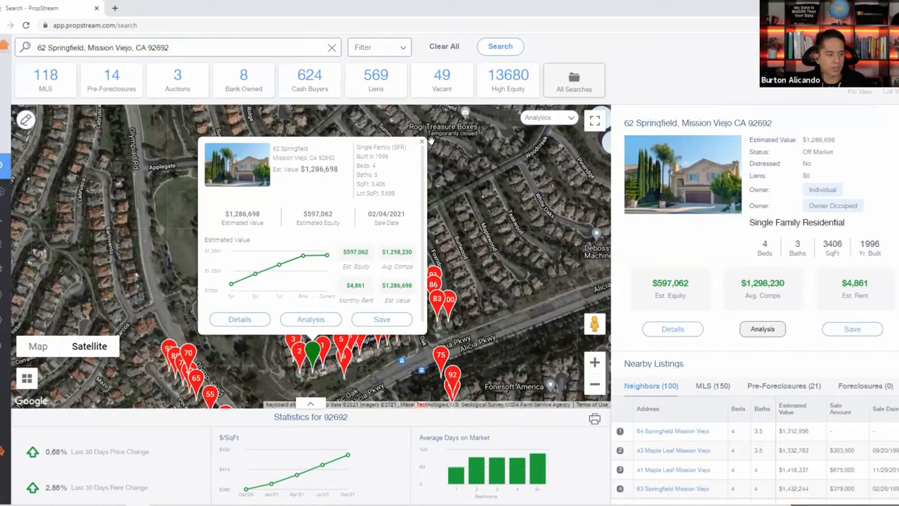
pyautogui.moveTo(238, 283)
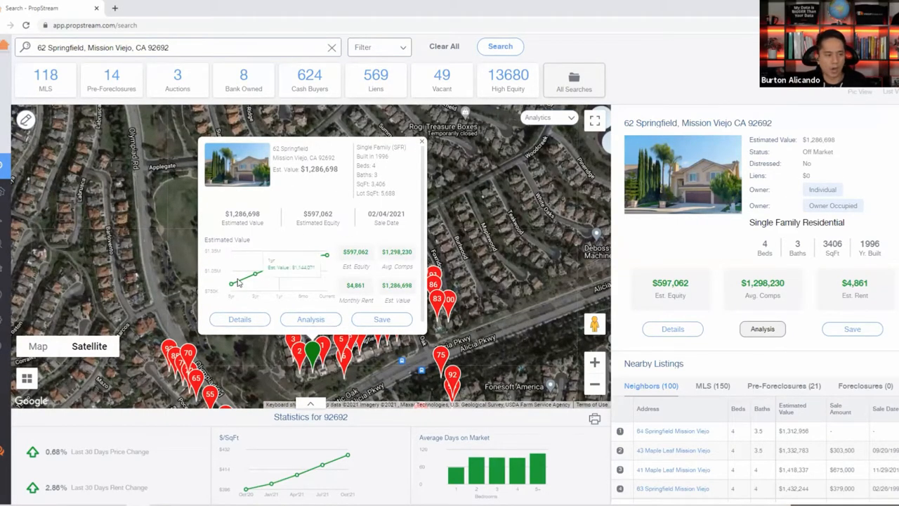
pyautogui.click(422, 144)
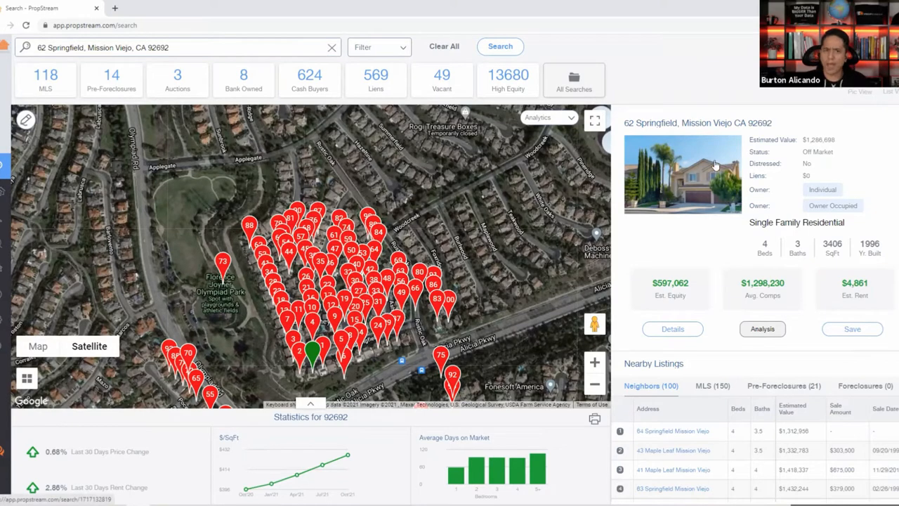
pyautogui.scroll(-2, 744, 417)
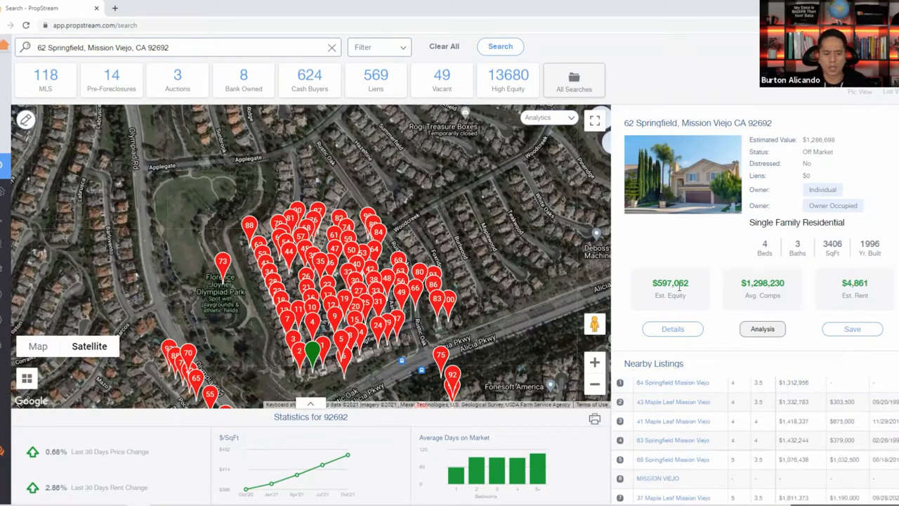
pyautogui.scroll(3, 747, 421)
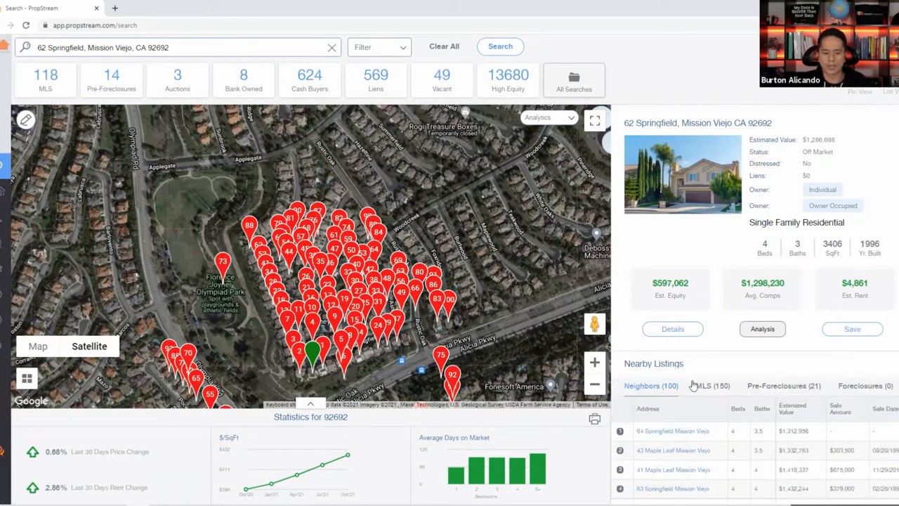
# Check the Pre-Foreclosures and Neighbors lists, then expand the Statistics for 92692 panel.
pyautogui.click(763, 394)
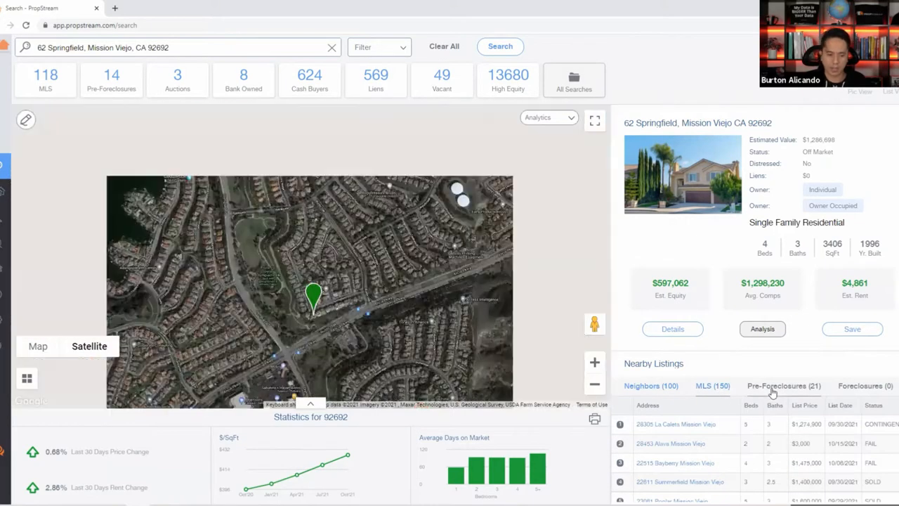
pyautogui.click(645, 385)
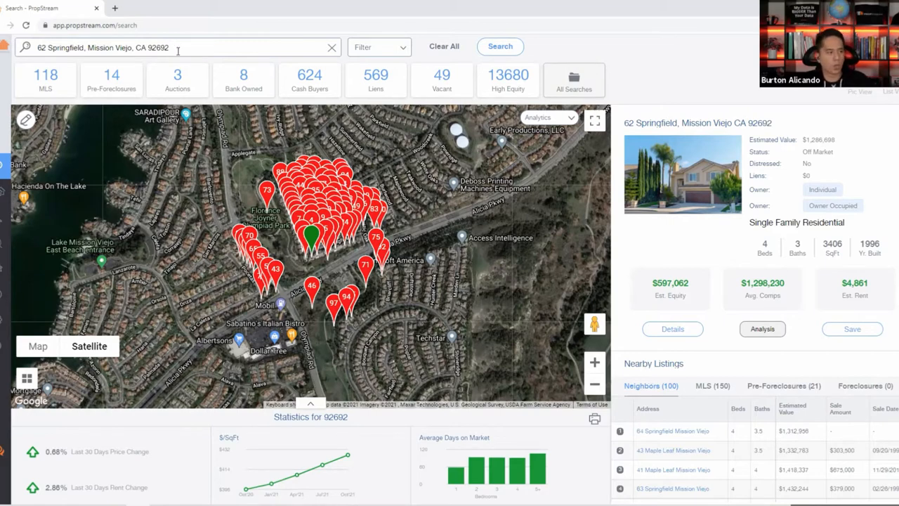
pyautogui.doubleClick(153, 47)
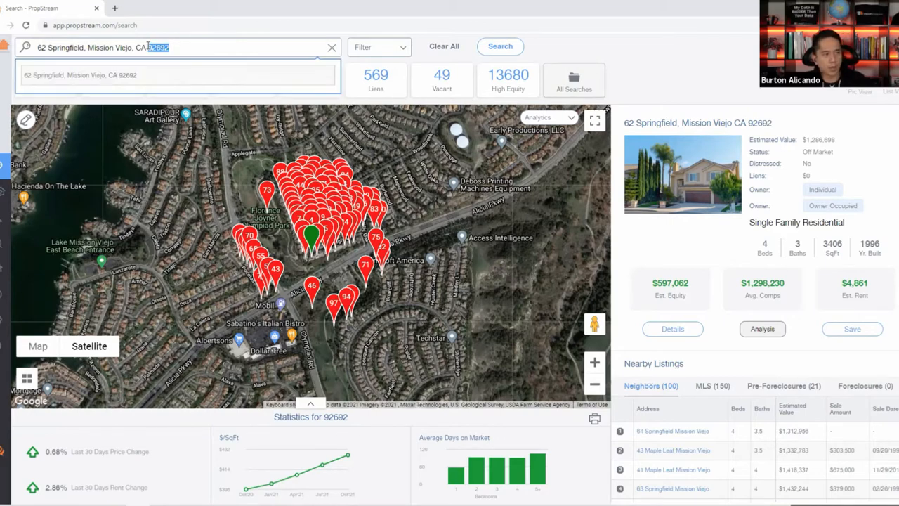
pyautogui.click(652, 92)
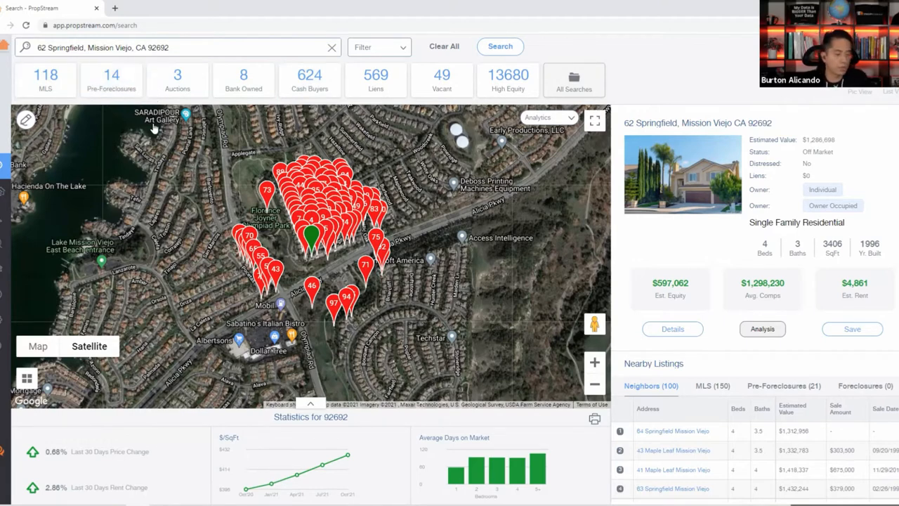
pyautogui.click(309, 404)
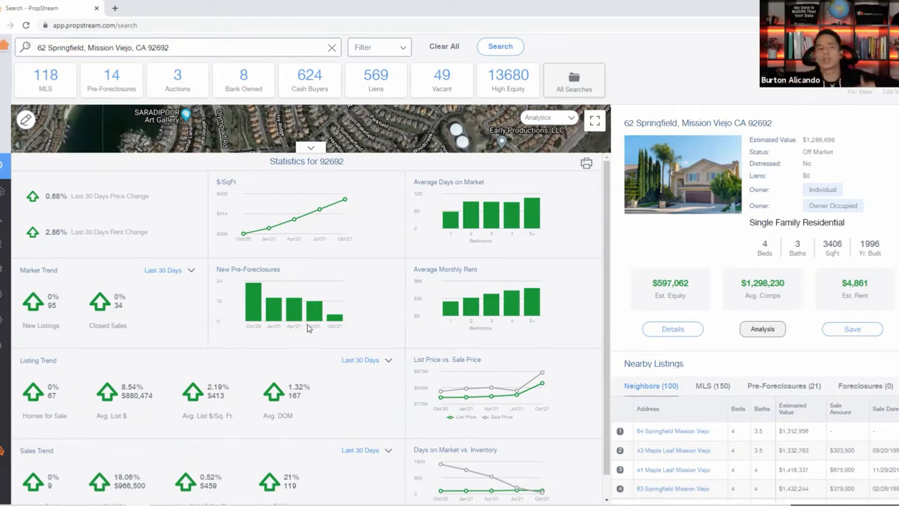
# Toggle between map and 92692 statistics, highlighting the 30-day price and rent labels, ending on the map.
pyautogui.moveTo(318, 307)
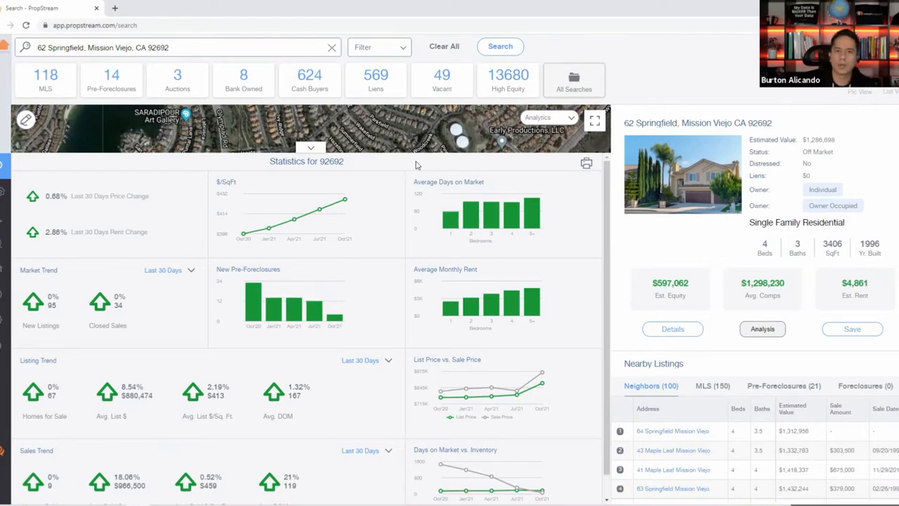
pyautogui.click(324, 149)
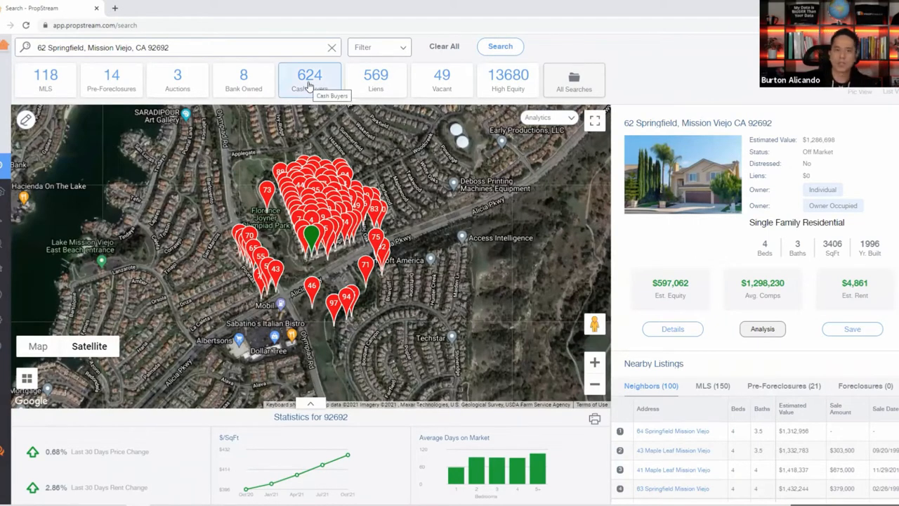
pyautogui.click(313, 406)
pyautogui.moveTo(150, 200); pyautogui.dragTo(82, 197)
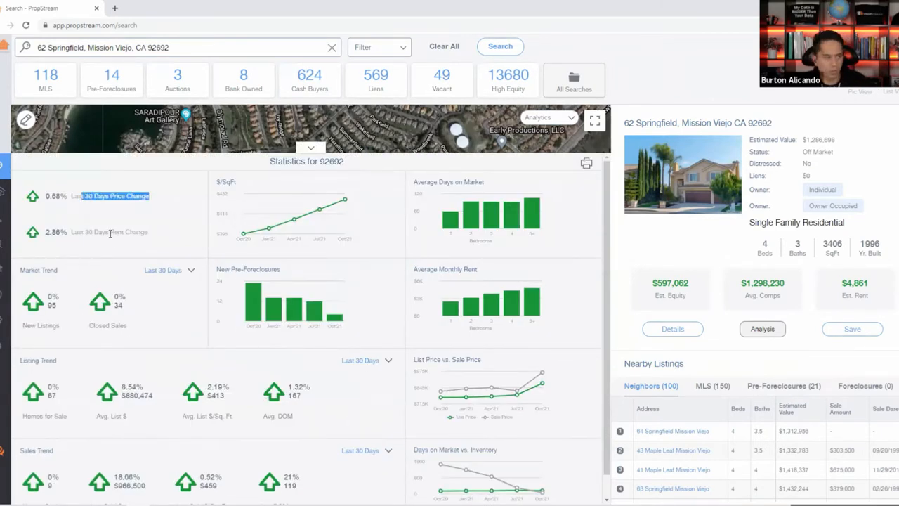
pyautogui.moveTo(110, 233); pyautogui.dragTo(88, 232)
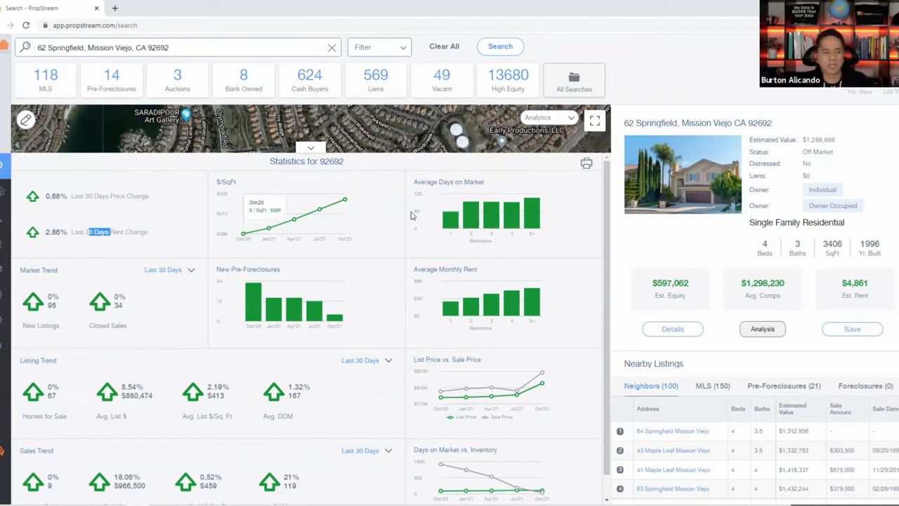
pyautogui.moveTo(478, 215)
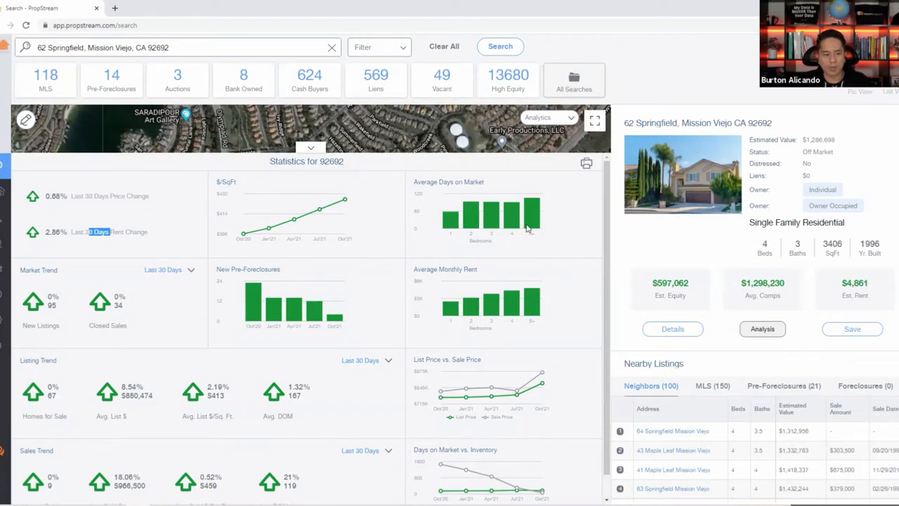
pyautogui.moveTo(511, 224)
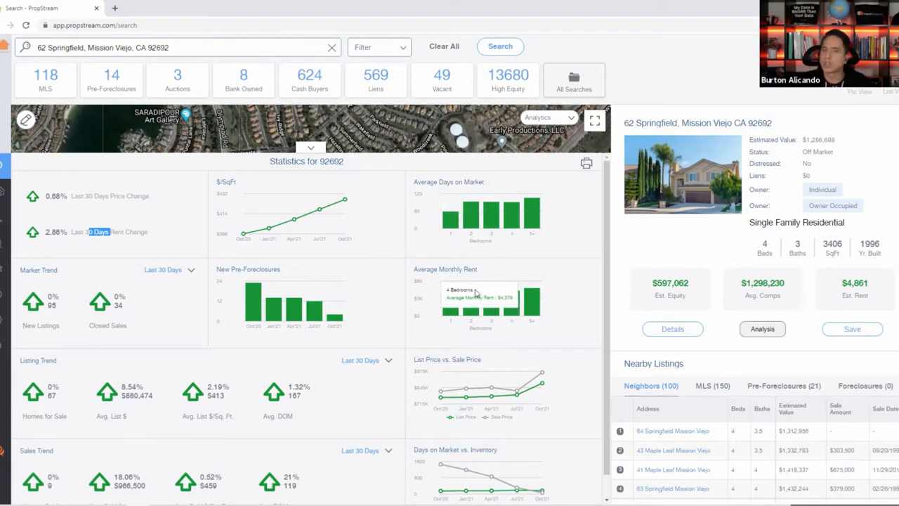
pyautogui.click(308, 148)
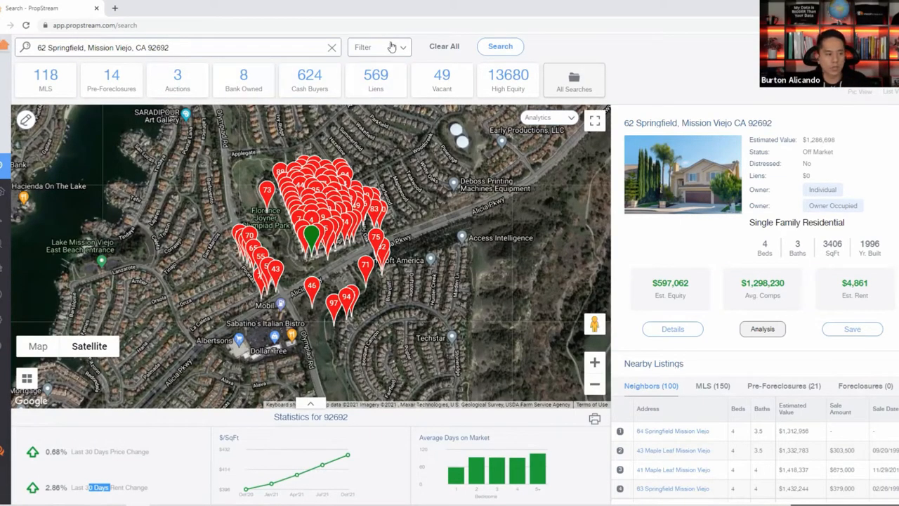
pyautogui.click(434, 48)
pyautogui.scroll(3, 466, 304)
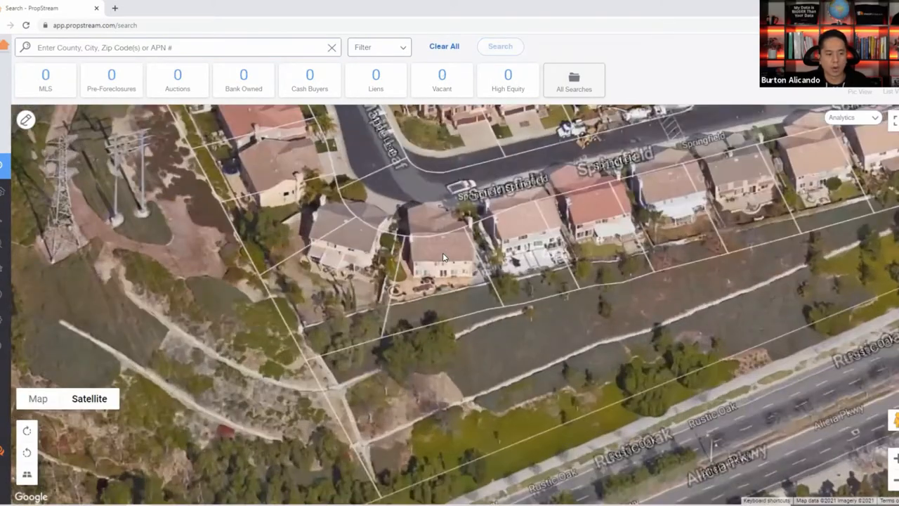
pyautogui.click(443, 257)
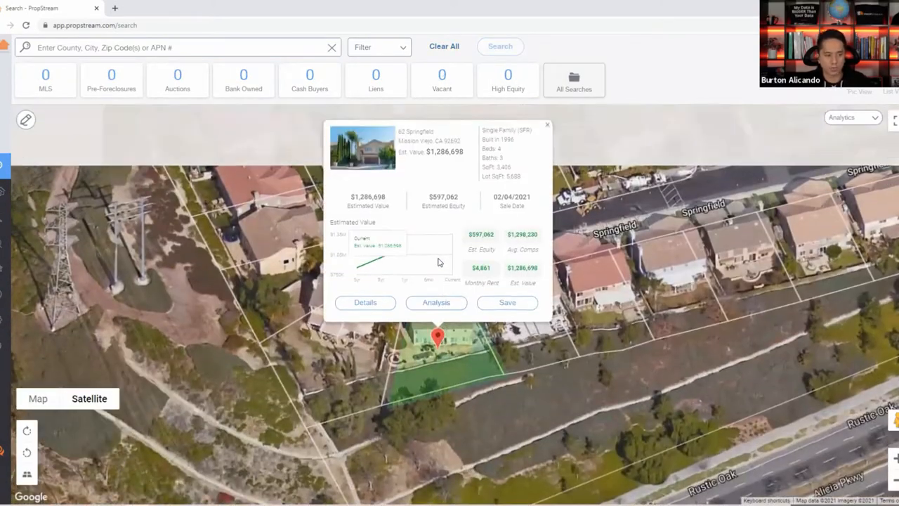
pyautogui.moveTo(464, 164); pyautogui.dragTo(395, 148)
pyautogui.hotkey('ctrl', 'c')
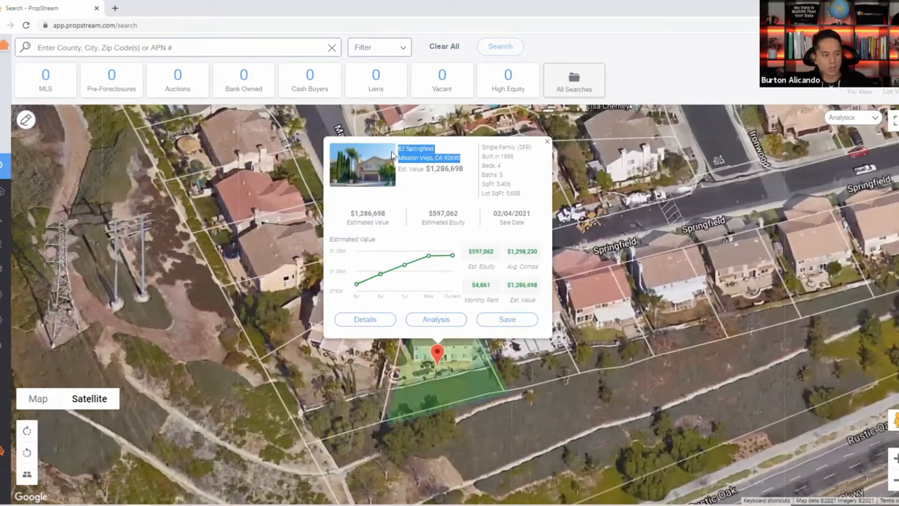
pyautogui.click(547, 141)
pyautogui.click(268, 48)
pyautogui.hotkey('ctrl', 'v')
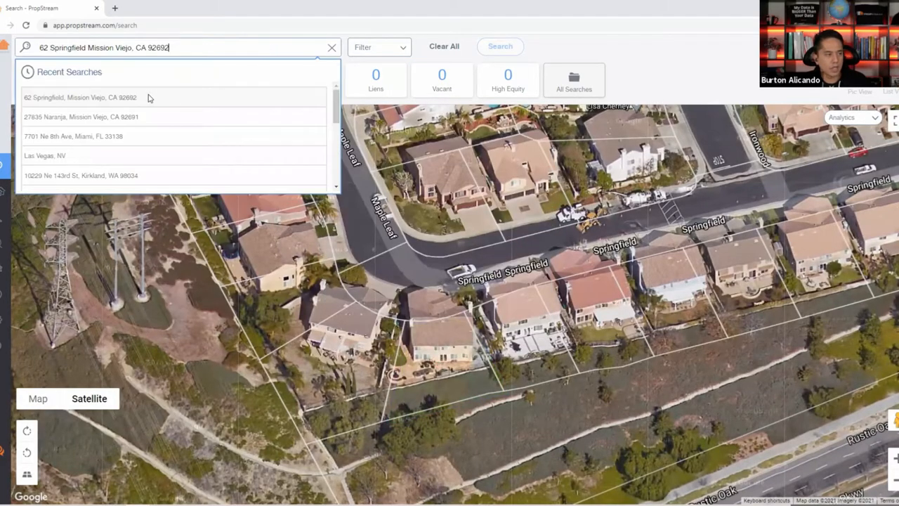
pyautogui.click(124, 76)
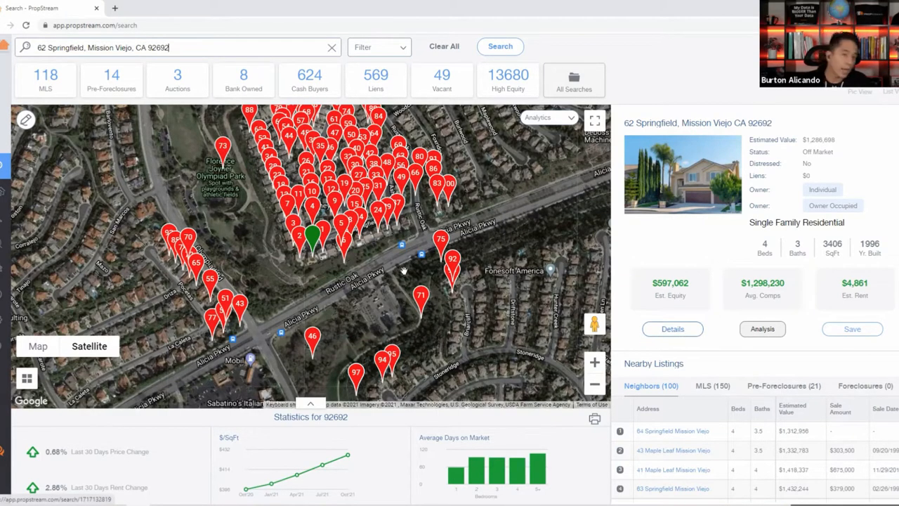
pyautogui.click(316, 243)
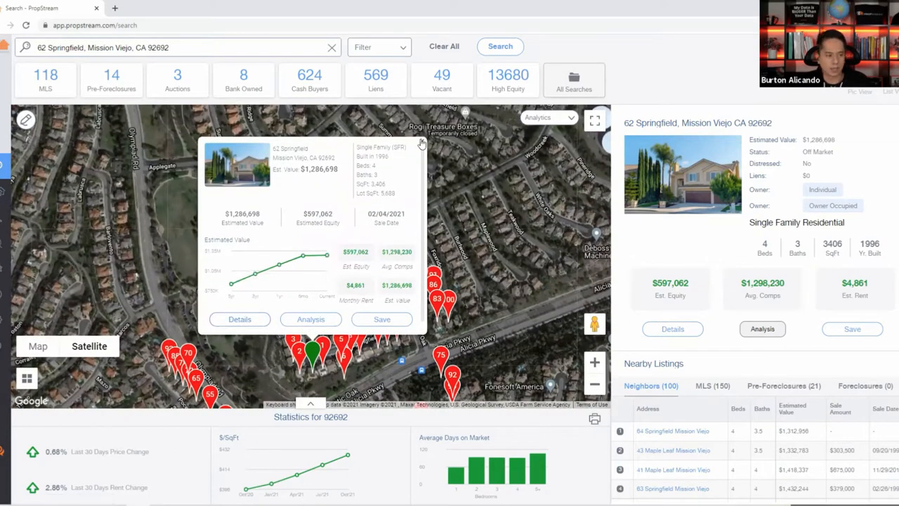
pyautogui.click(563, 234)
pyautogui.click(663, 330)
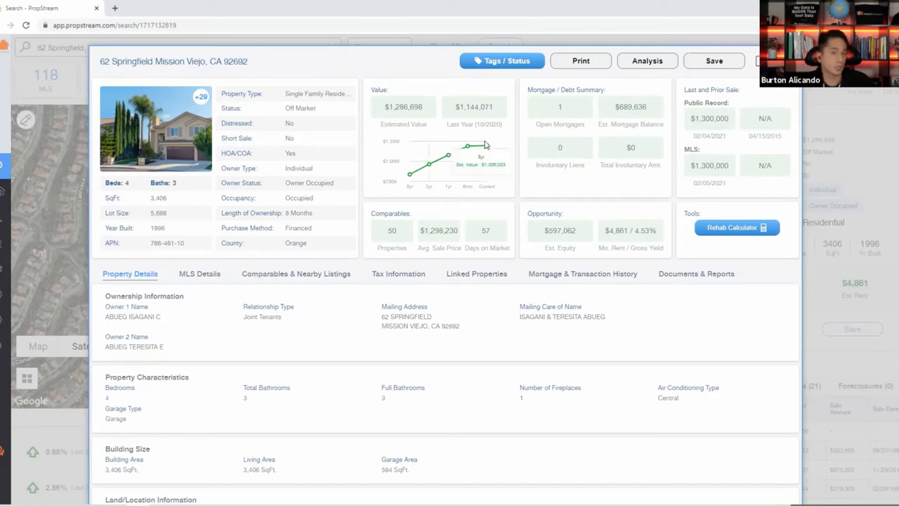
pyautogui.click(784, 61)
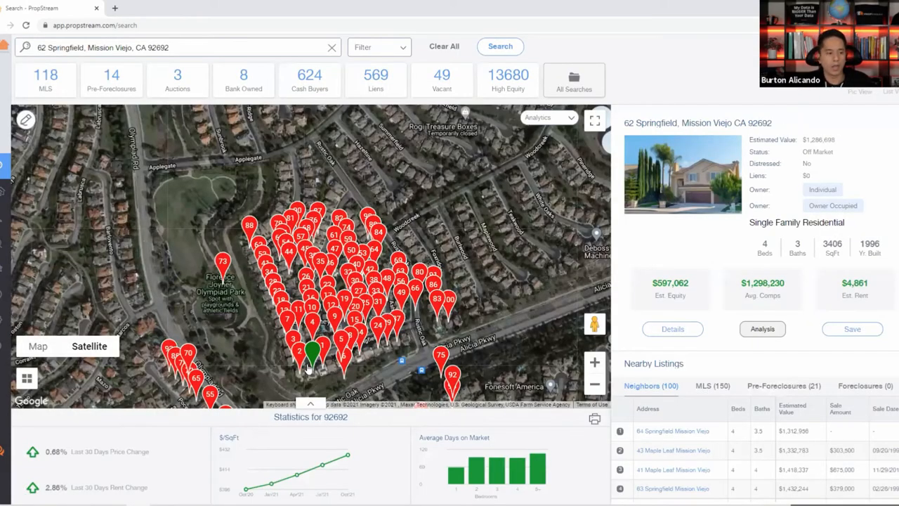
pyautogui.click(308, 362)
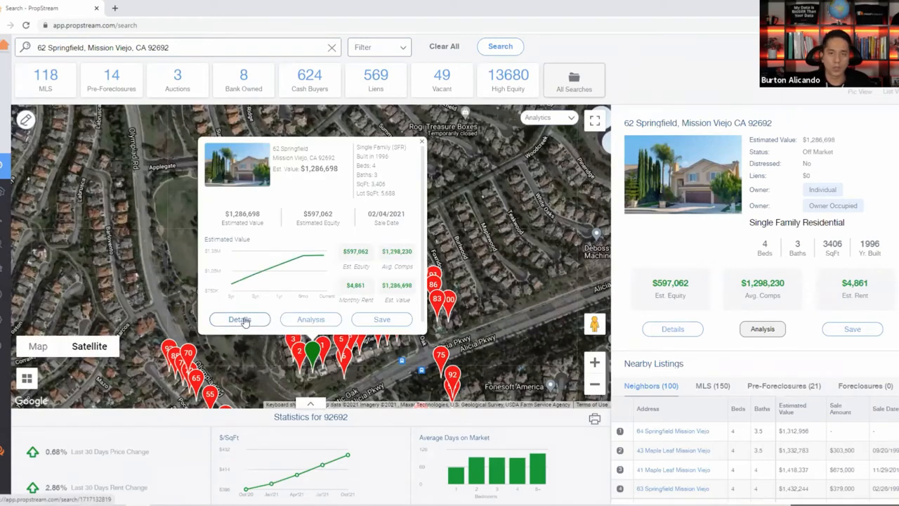
pyautogui.click(421, 143)
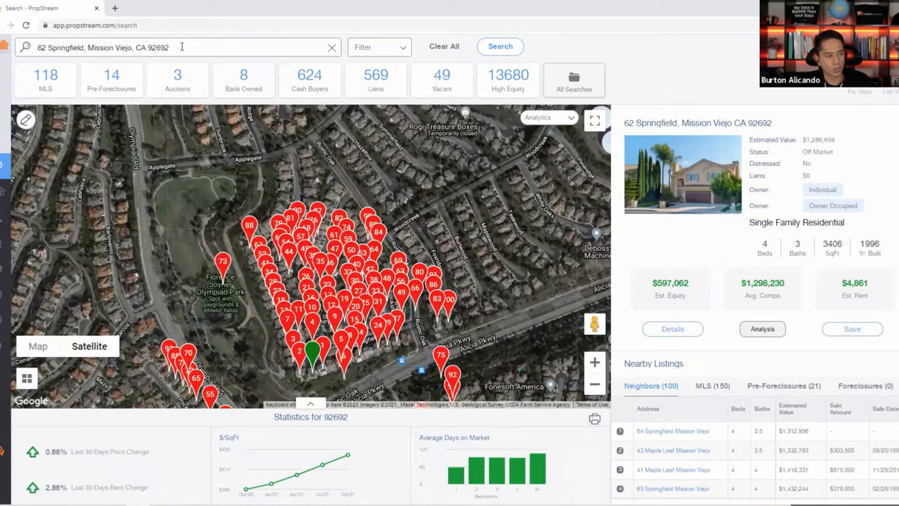
pyautogui.click(660, 334)
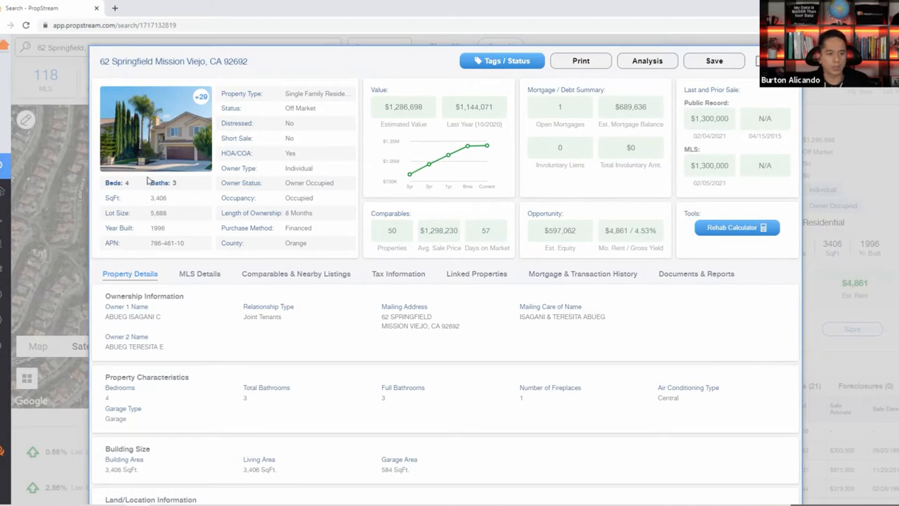
pyautogui.click(128, 144)
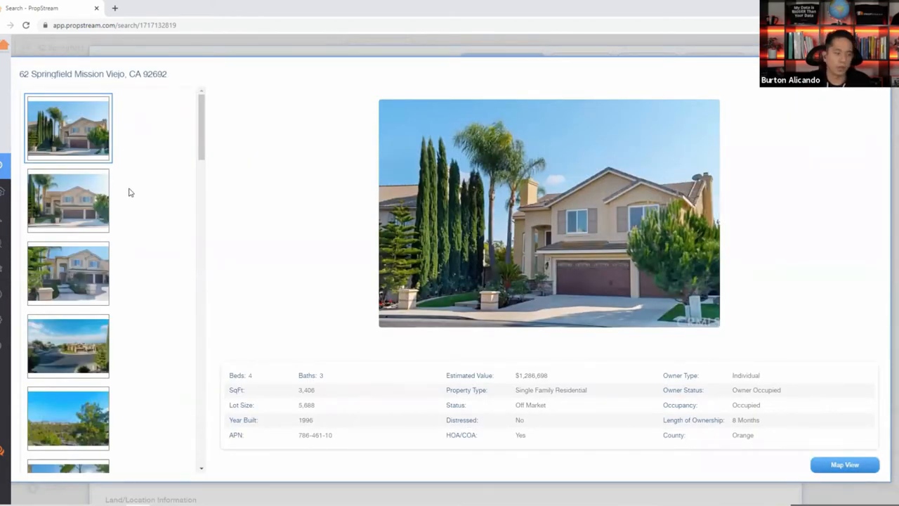
# Browse the backyard photos, including the fountain patio, side yard and fenced patio.
pyautogui.scroll(-2, 78, 281)
pyautogui.click(77, 309)
pyautogui.scroll(-1, 79, 351)
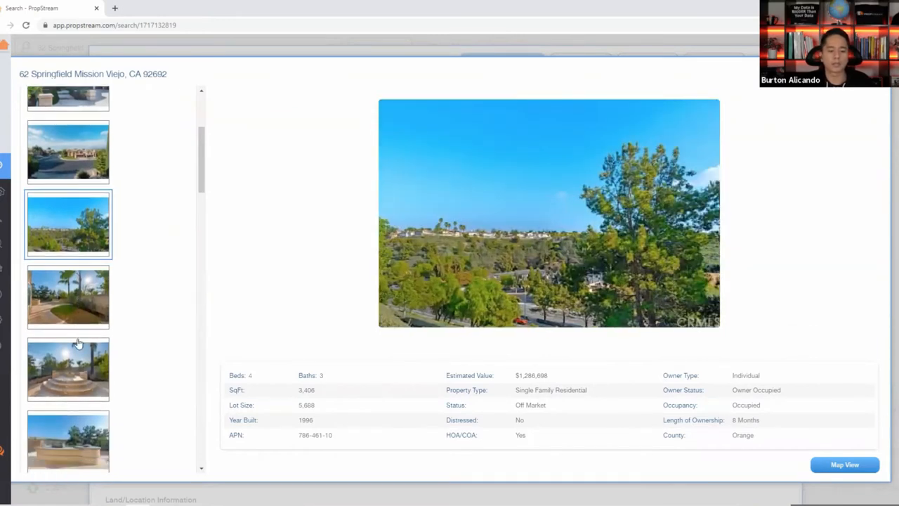
pyautogui.click(79, 323)
pyautogui.click(95, 346)
pyautogui.scroll(-5, 96, 345)
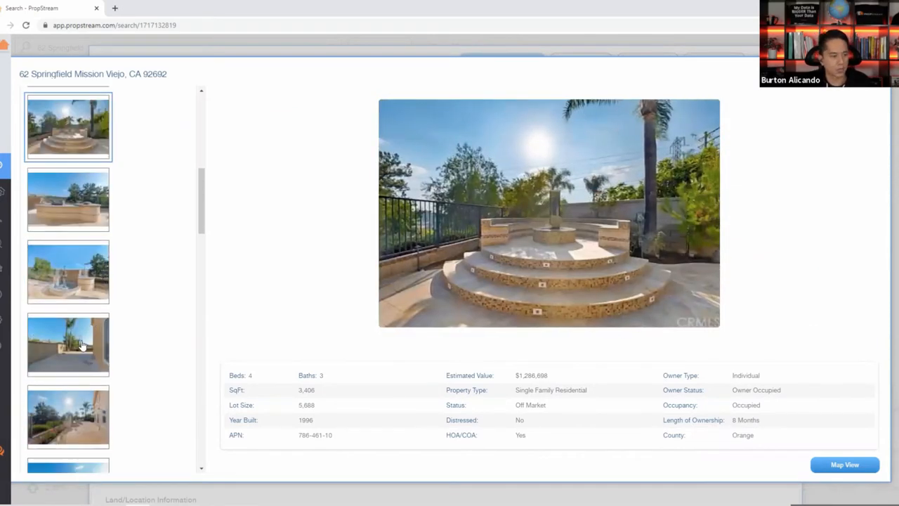
pyautogui.click(95, 345)
pyautogui.click(92, 407)
# Browse the interior photos, fireplace room to TV wall, then close the gallery.
pyautogui.scroll(-5, 114, 326)
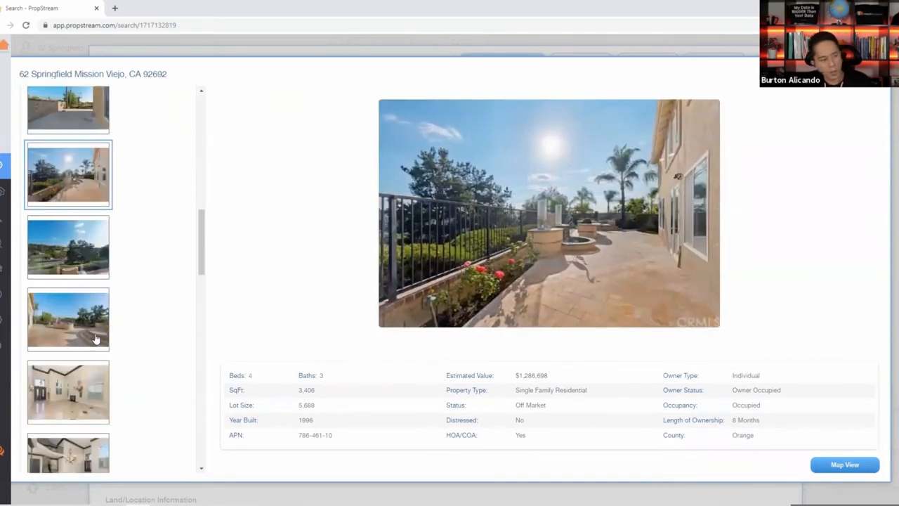
pyautogui.click(111, 327)
pyautogui.click(84, 393)
pyautogui.scroll(-3, 77, 297)
pyautogui.click(78, 298)
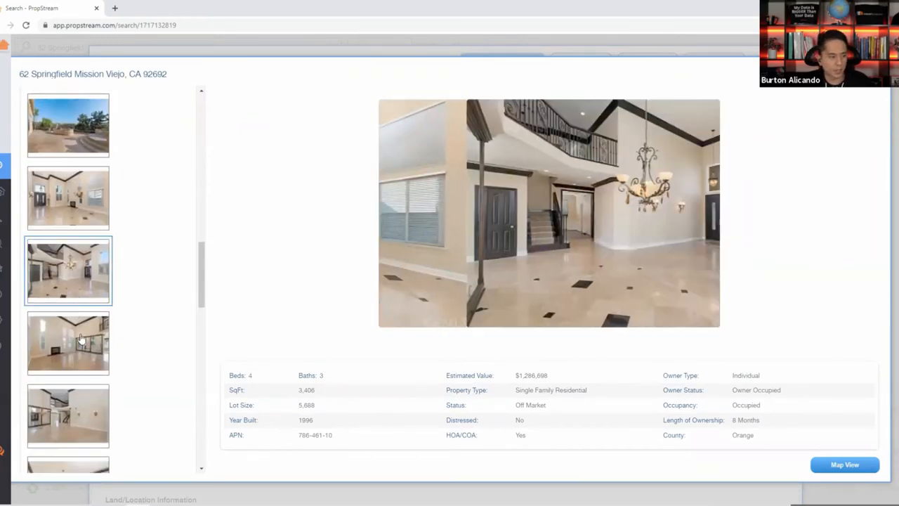
pyautogui.click(79, 333)
pyautogui.scroll(-3, 81, 269)
pyautogui.scroll(-3, 81, 269)
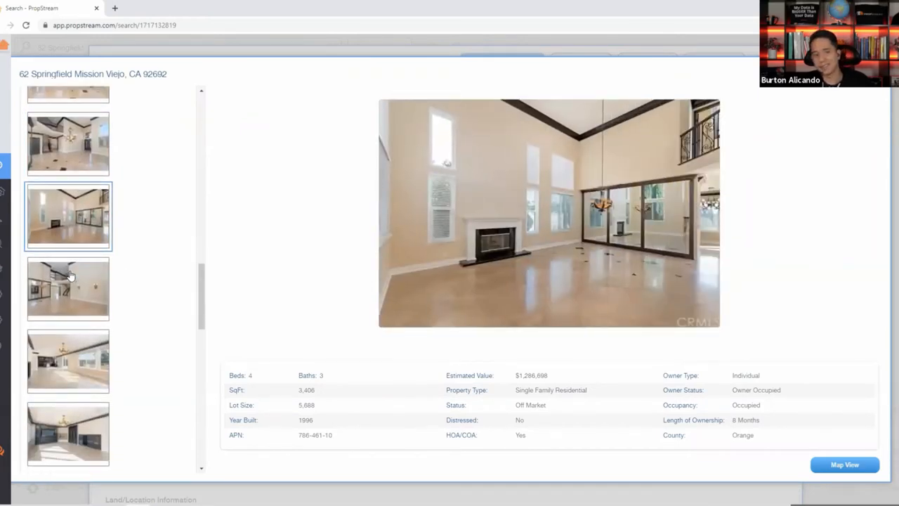
pyautogui.click(46, 310)
pyautogui.click(83, 360)
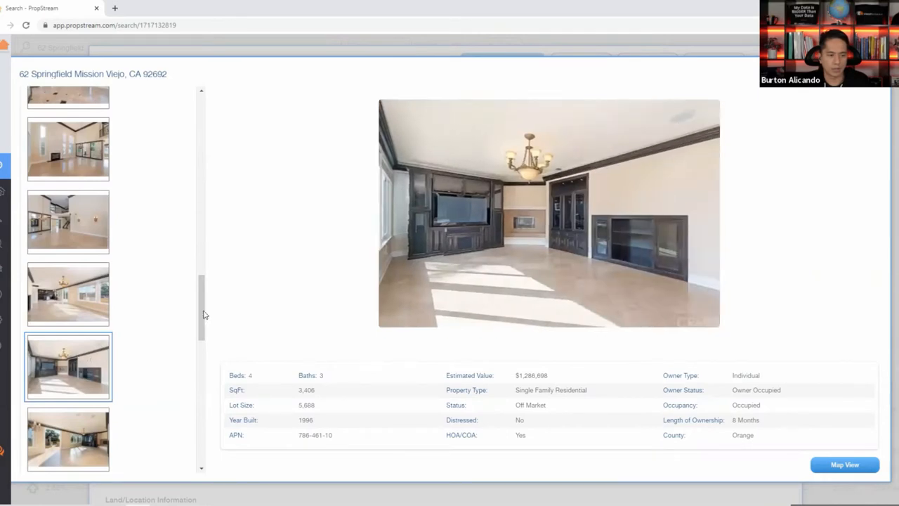
pyautogui.press('Escape')
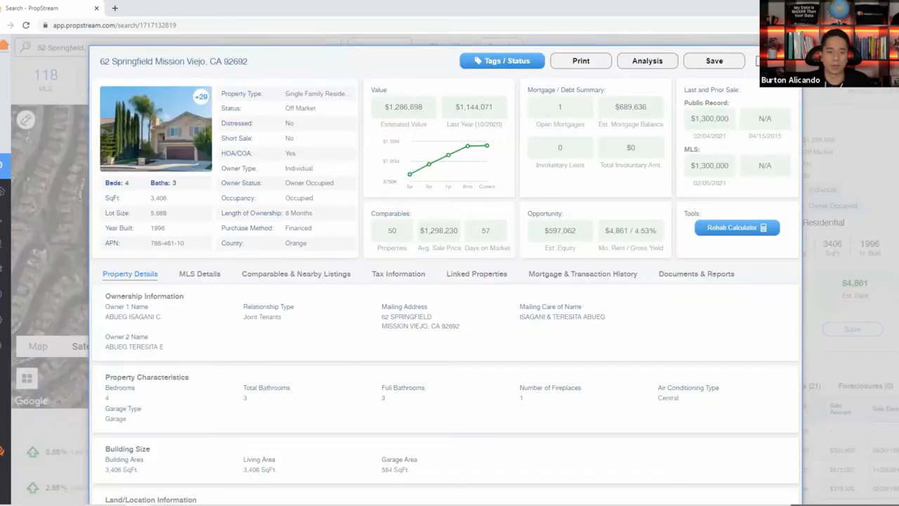
pyautogui.press('Escape')
pyautogui.click(325, 348)
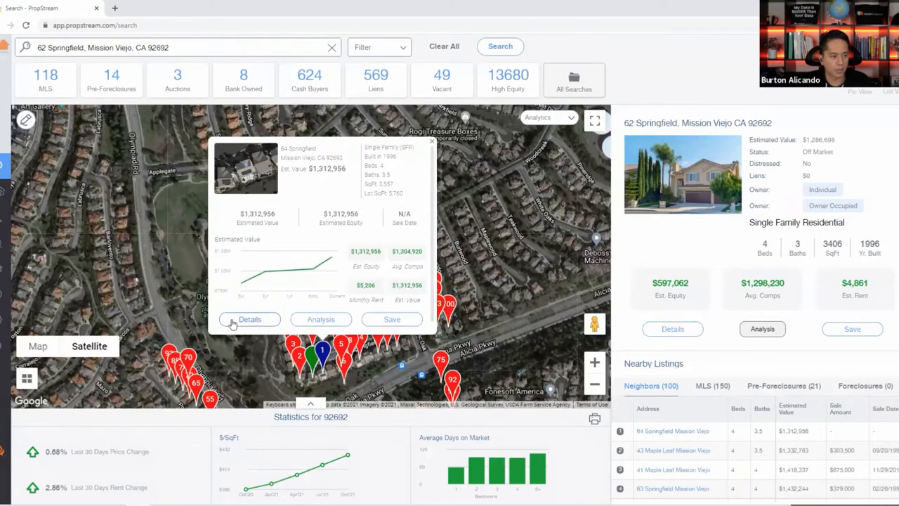
pyautogui.click(234, 323)
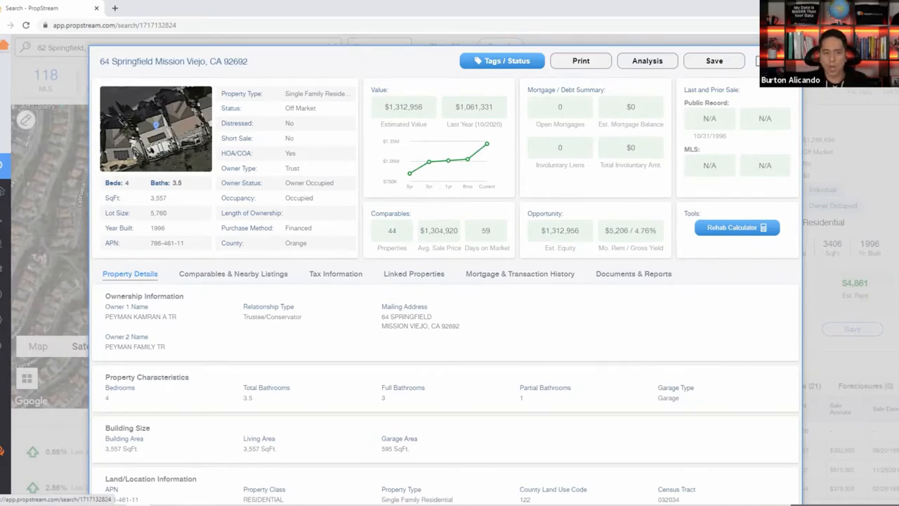
pyautogui.click(784, 62)
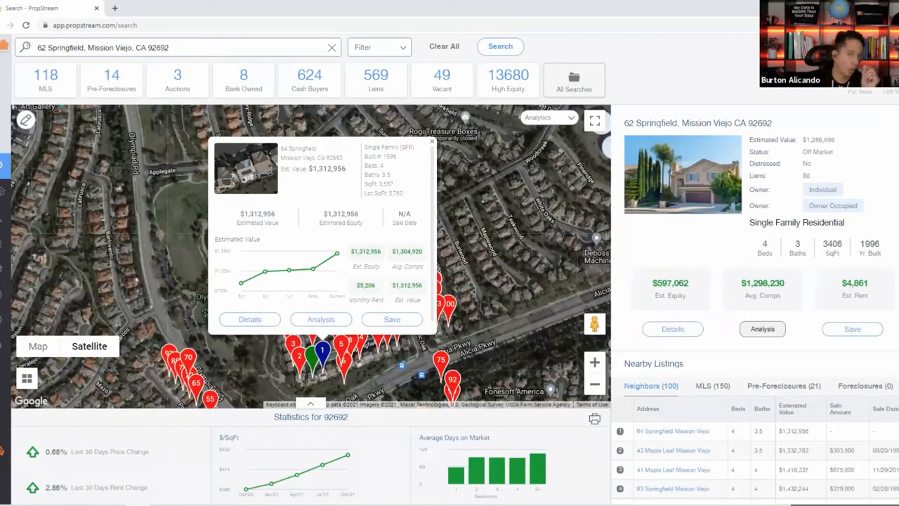
pyautogui.click(687, 331)
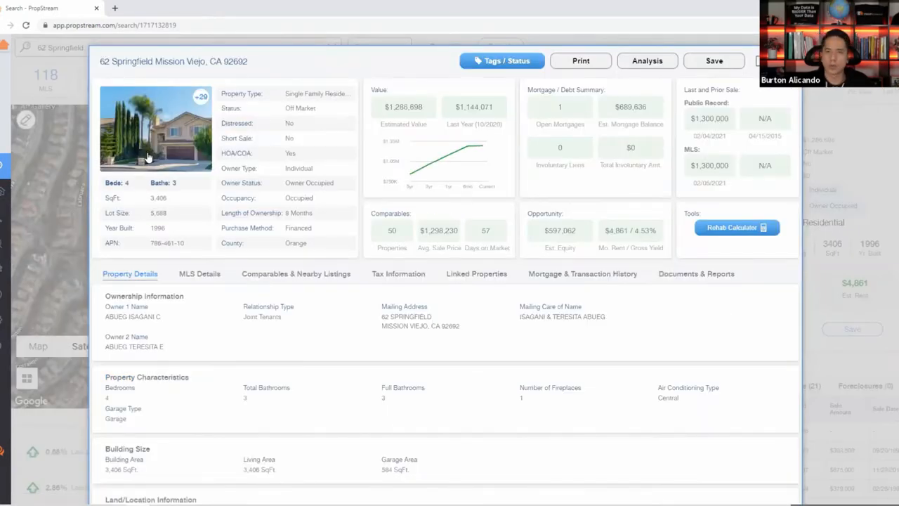
# View the lot in Map View and Street View along Alicia Pkwy, then return to Gallery.
pyautogui.click(148, 158)
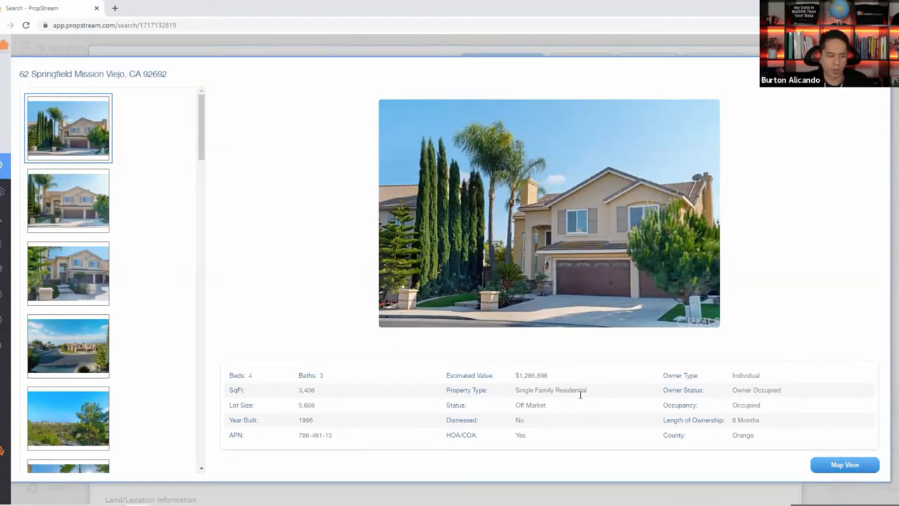
pyautogui.click(843, 465)
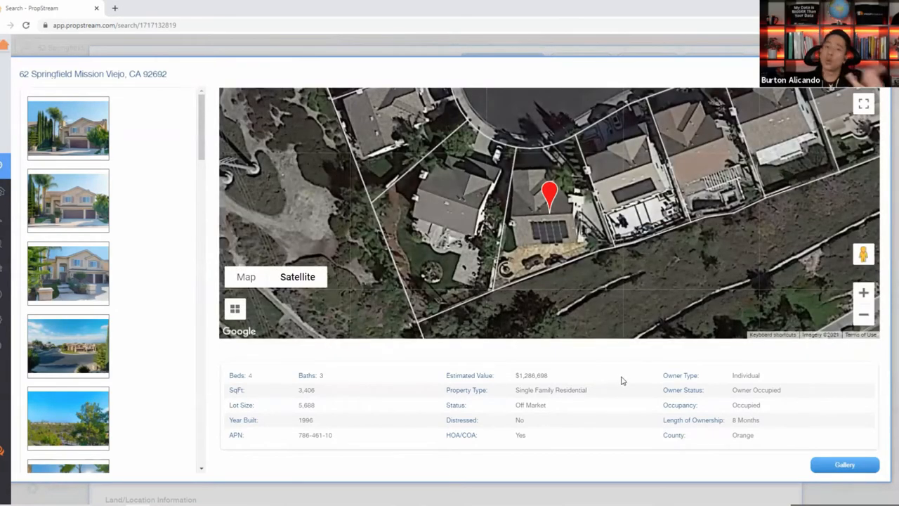
pyautogui.scroll(-1, 627, 197)
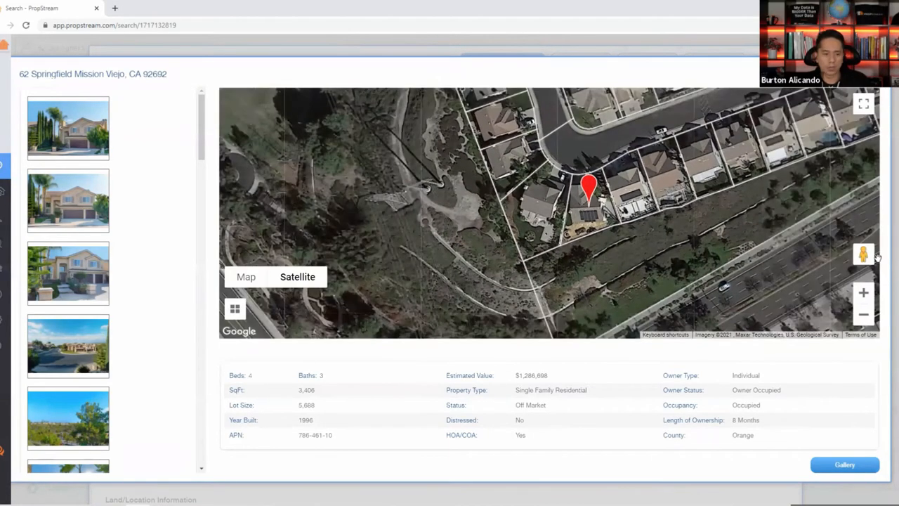
pyautogui.moveTo(860, 253); pyautogui.dragTo(590, 141)
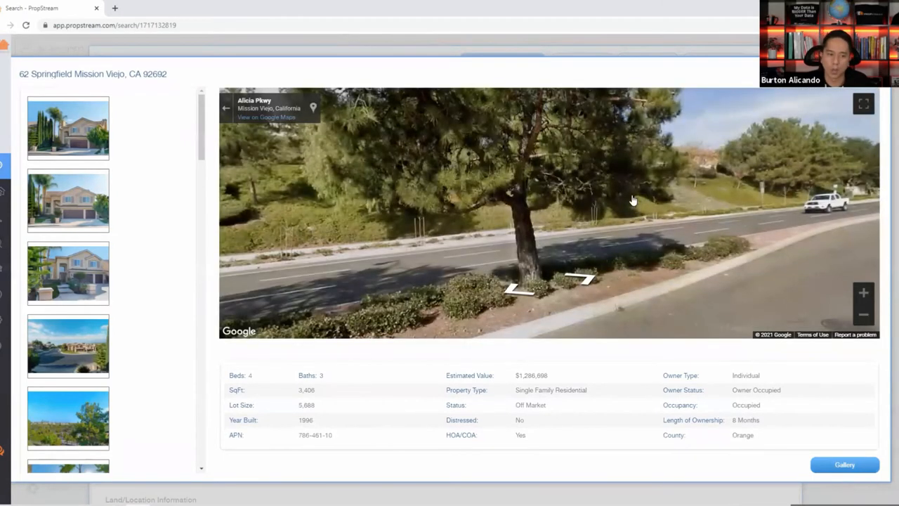
pyautogui.moveTo(716, 193); pyautogui.dragTo(238, 244)
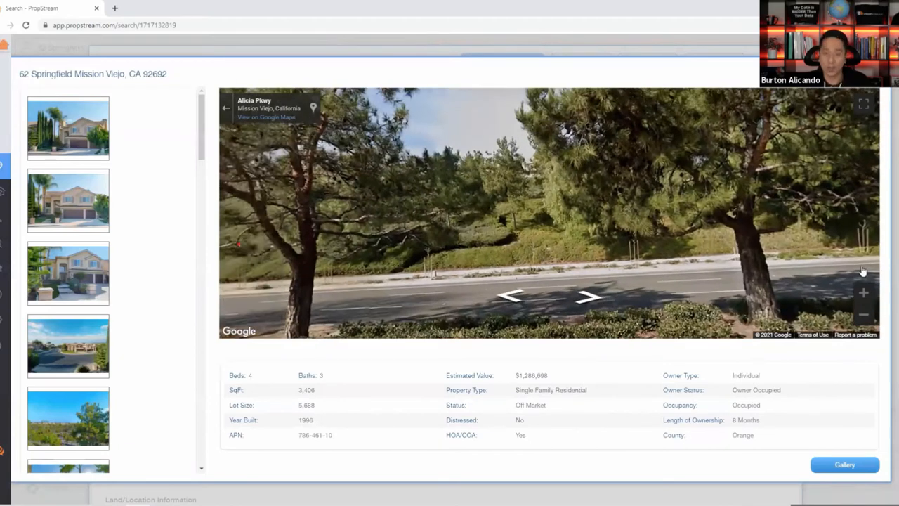
pyautogui.click(845, 465)
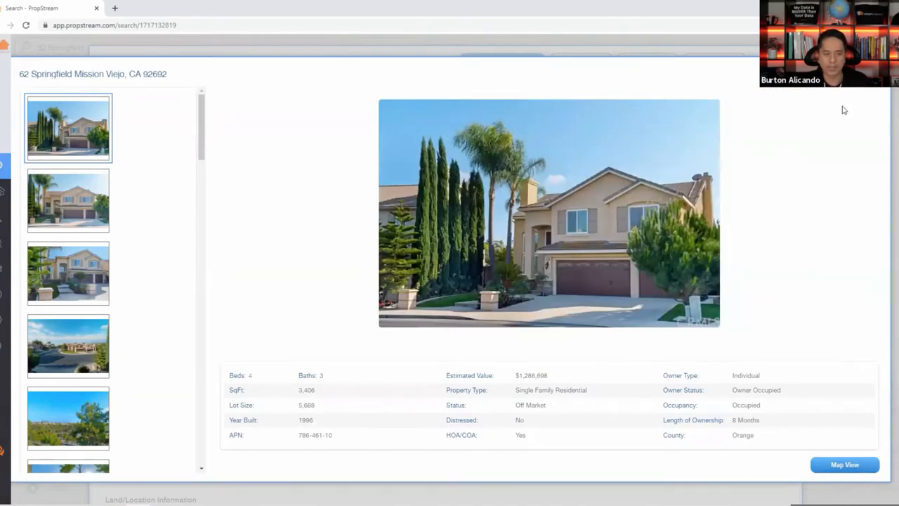
# Close the gallery and highlight the Beds-to-APN facts and the 1996 Year Built value.
pyautogui.click(876, 73)
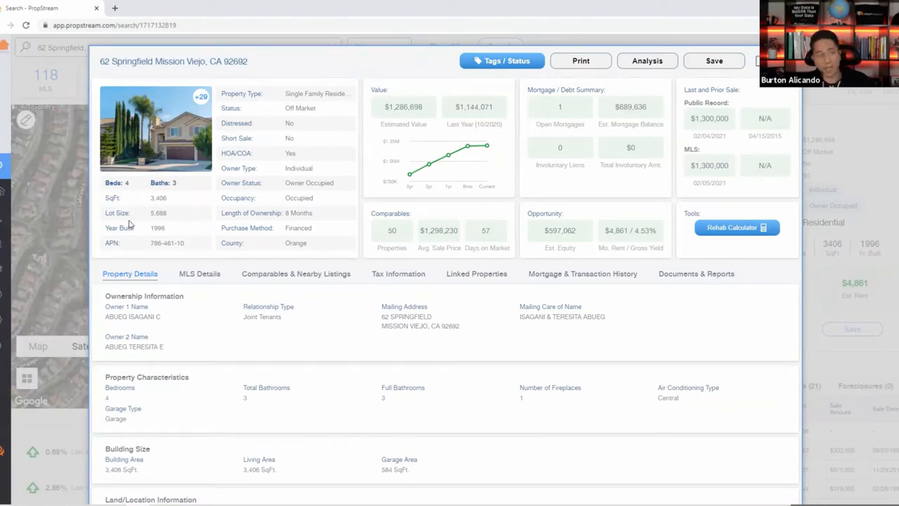
pyautogui.moveTo(170, 207); pyautogui.dragTo(185, 243)
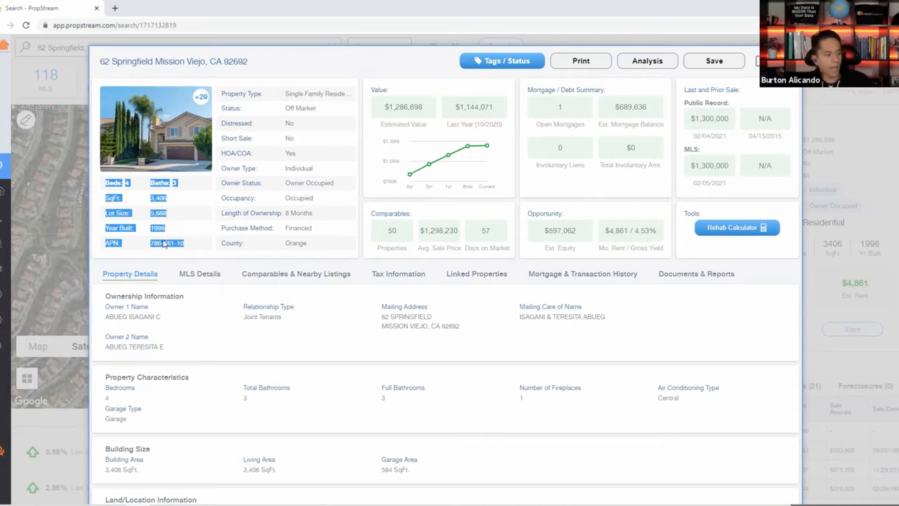
pyautogui.moveTo(171, 232); pyautogui.dragTo(147, 234)
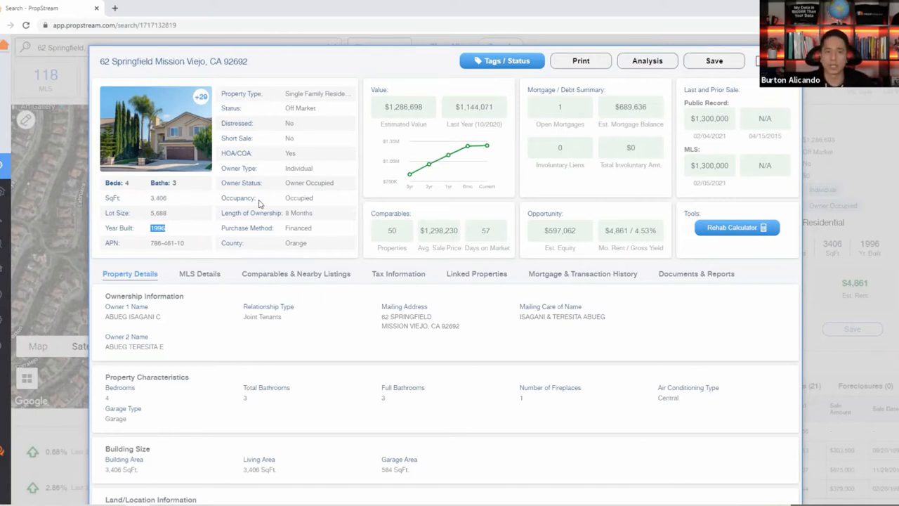
pyautogui.doubleClick(239, 121)
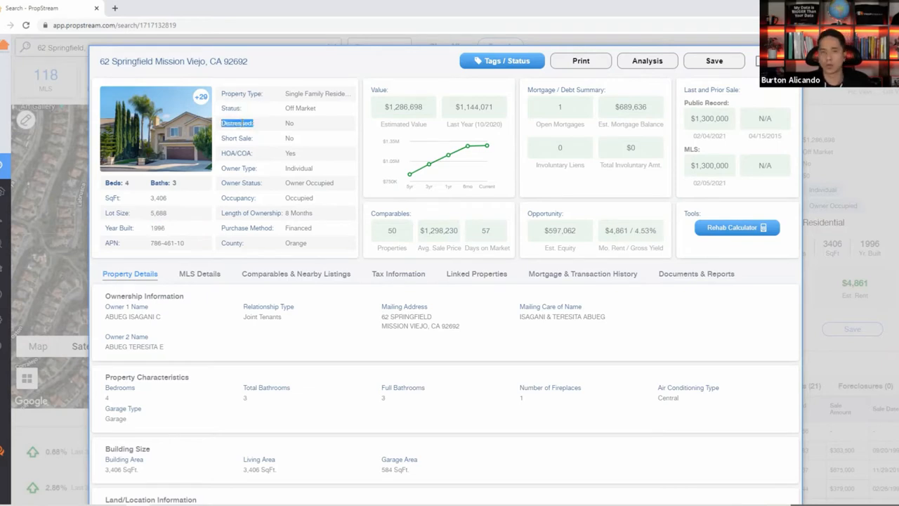
pyautogui.tripleClick(244, 154)
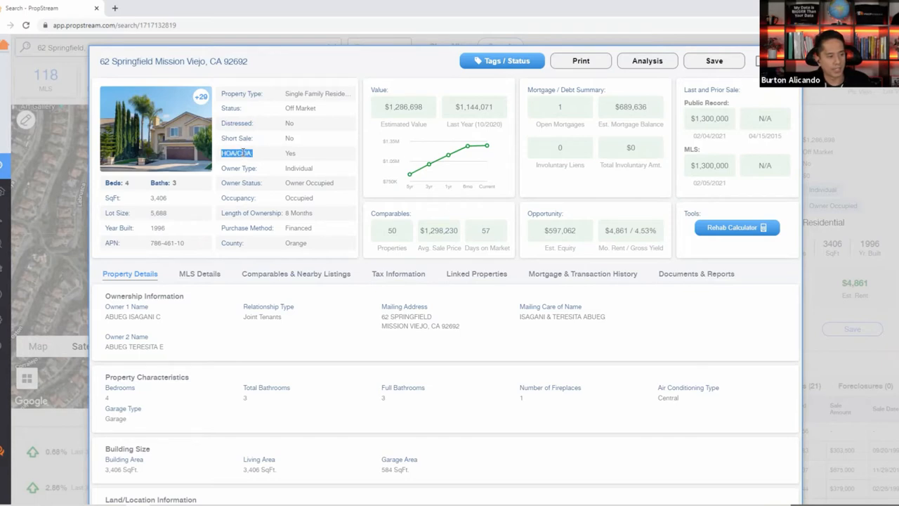
pyautogui.tripleClick(243, 197)
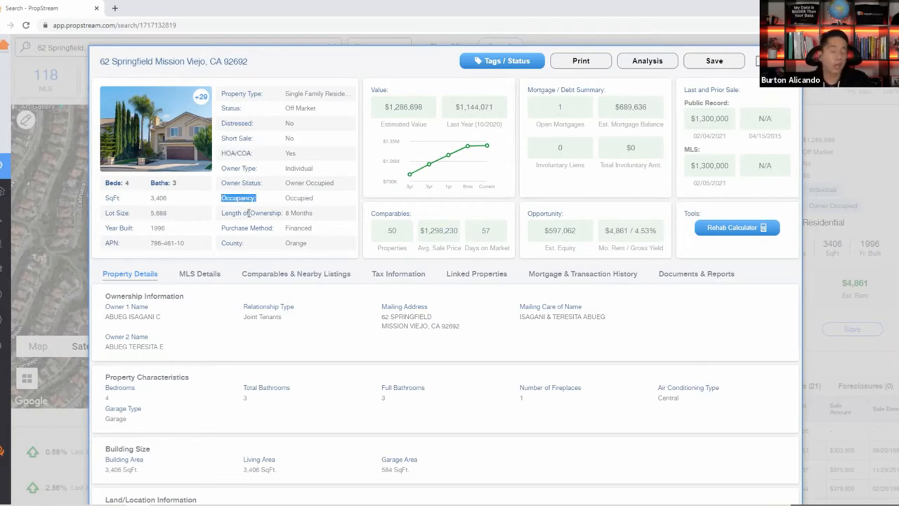
pyautogui.tripleClick(249, 212)
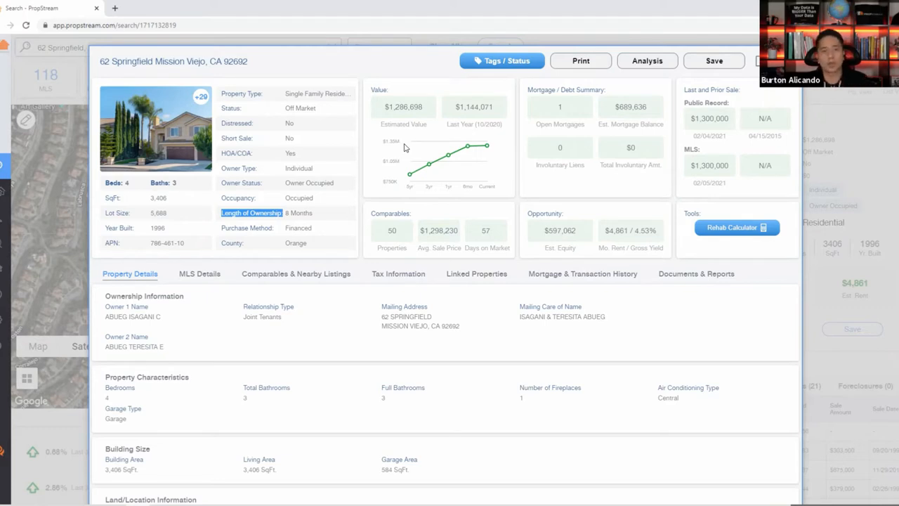
pyautogui.doubleClick(404, 107)
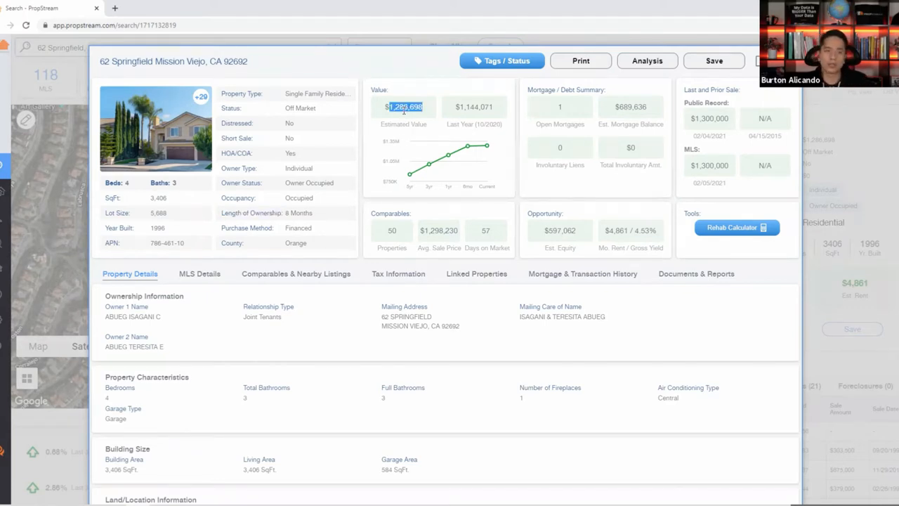
pyautogui.doubleClick(486, 108)
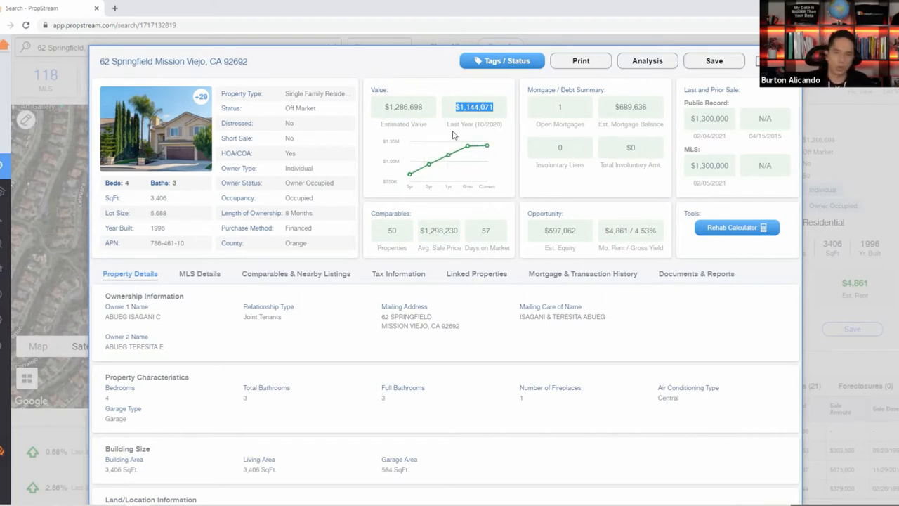
pyautogui.moveTo(403, 244); pyautogui.dragTo(386, 222)
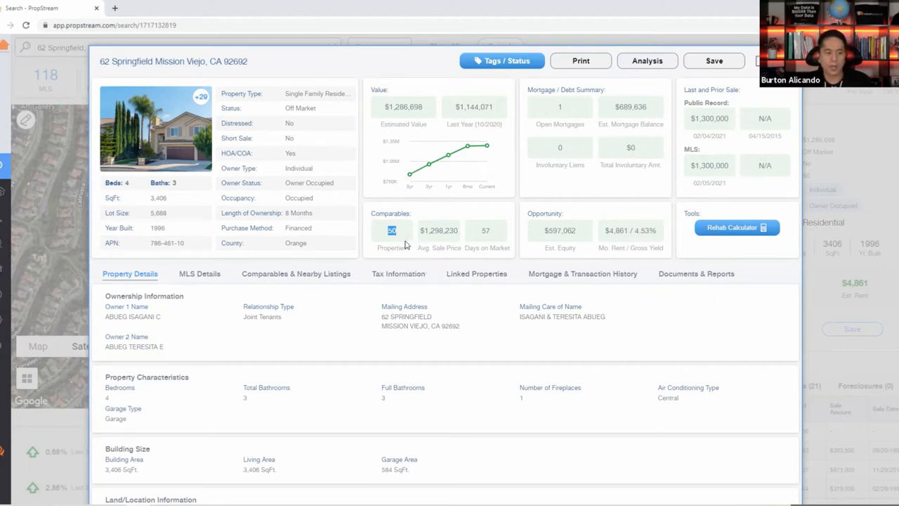
pyautogui.doubleClick(449, 232)
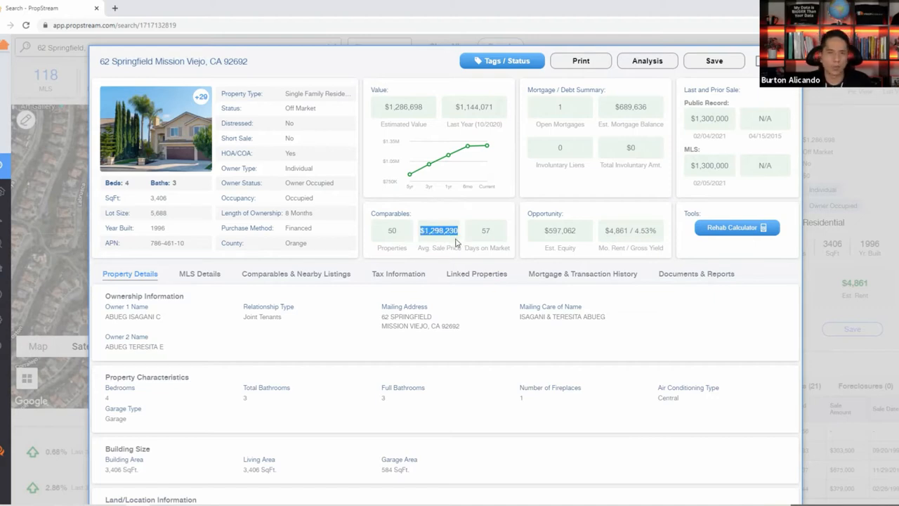
pyautogui.doubleClick(392, 231)
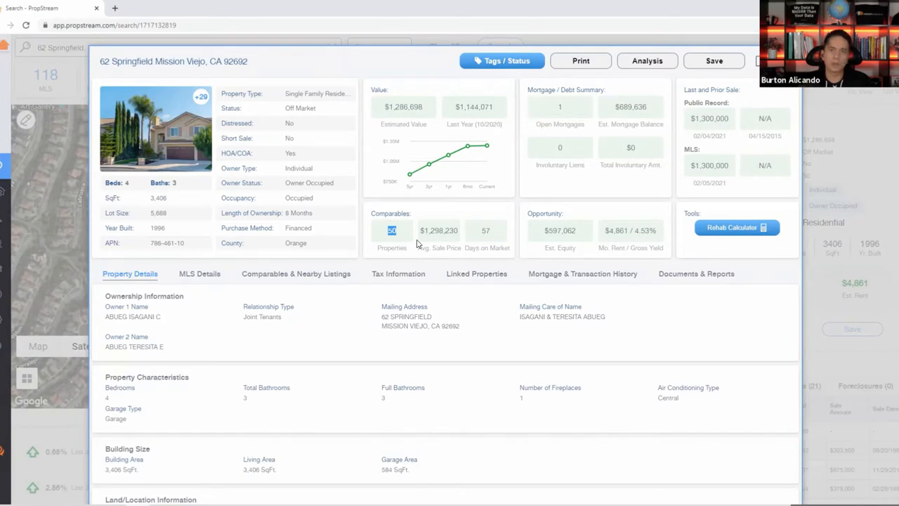
pyautogui.doubleClick(439, 231)
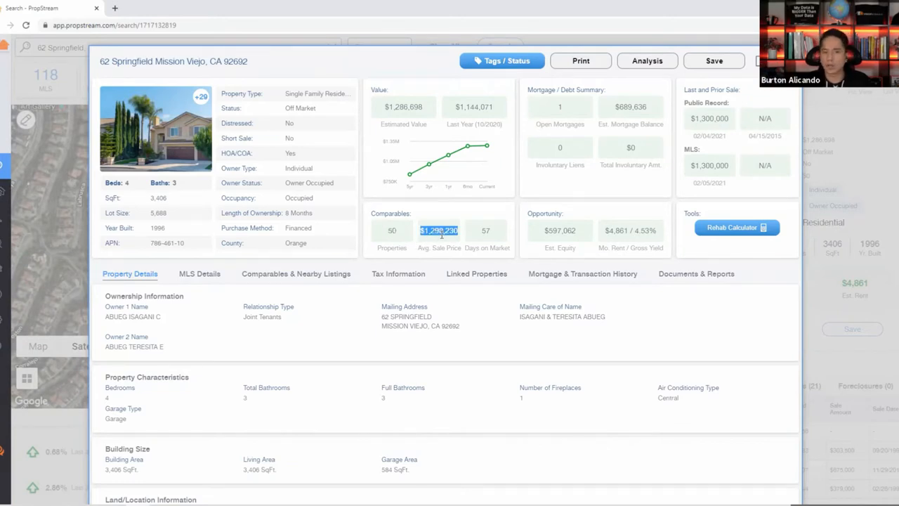
pyautogui.doubleClick(391, 231)
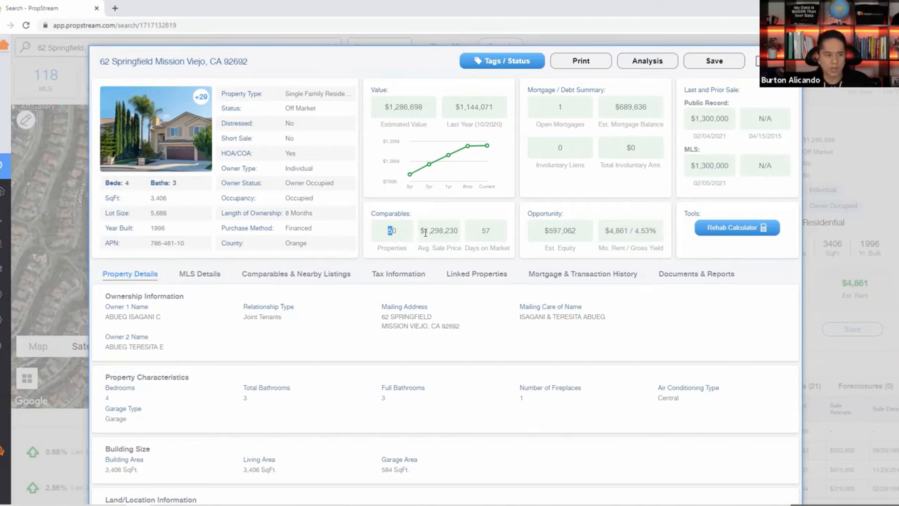
pyautogui.doubleClick(423, 232)
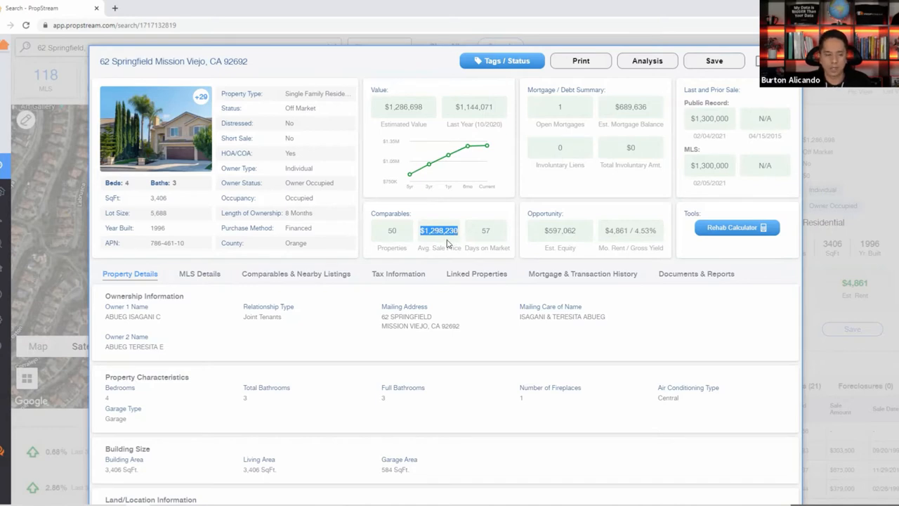
pyautogui.doubleClick(486, 231)
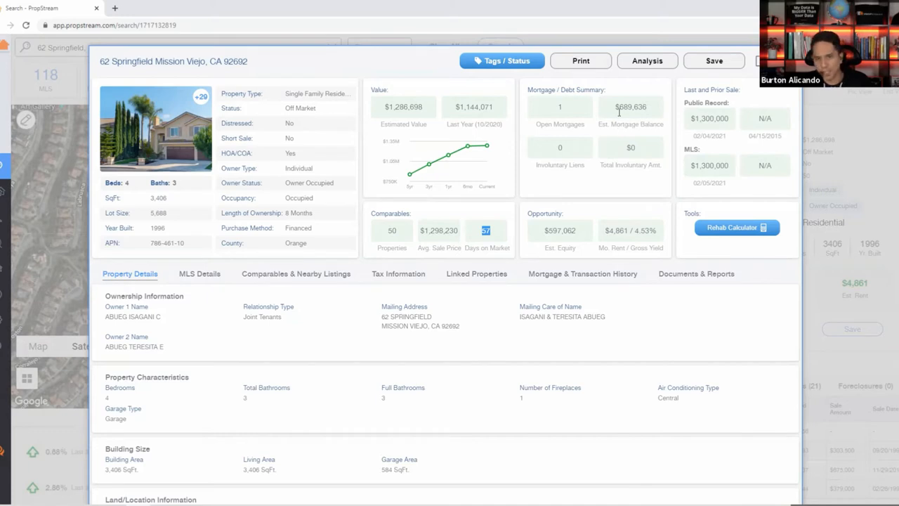
pyautogui.moveTo(609, 107); pyautogui.dragTo(652, 113)
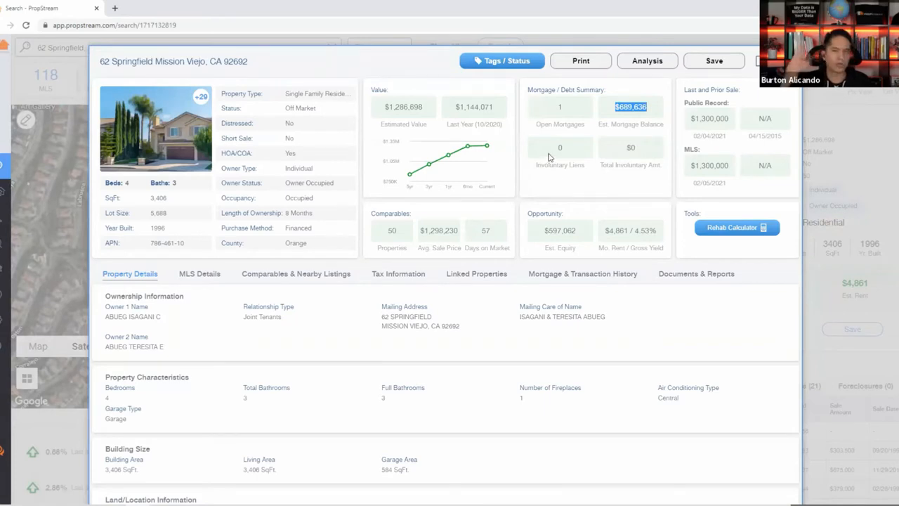
pyautogui.moveTo(555, 144); pyautogui.dragTo(642, 149)
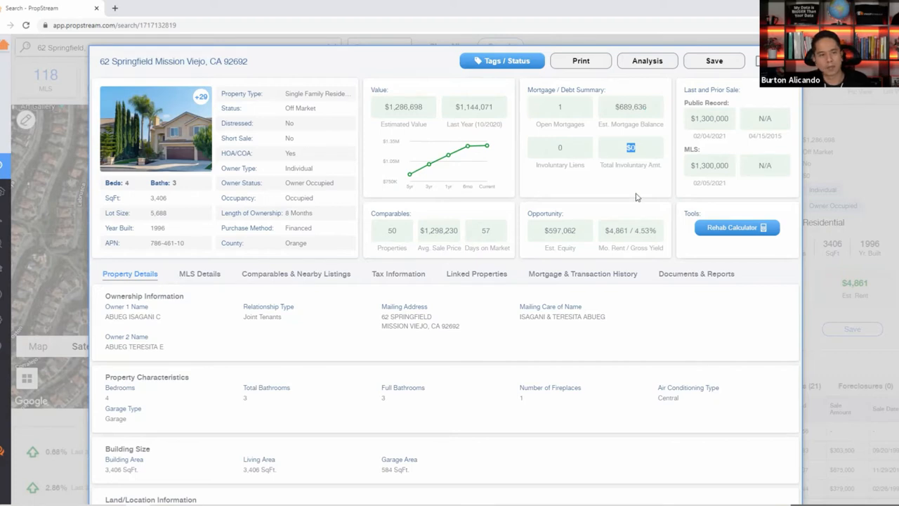
pyautogui.moveTo(532, 232); pyautogui.dragTo(590, 257)
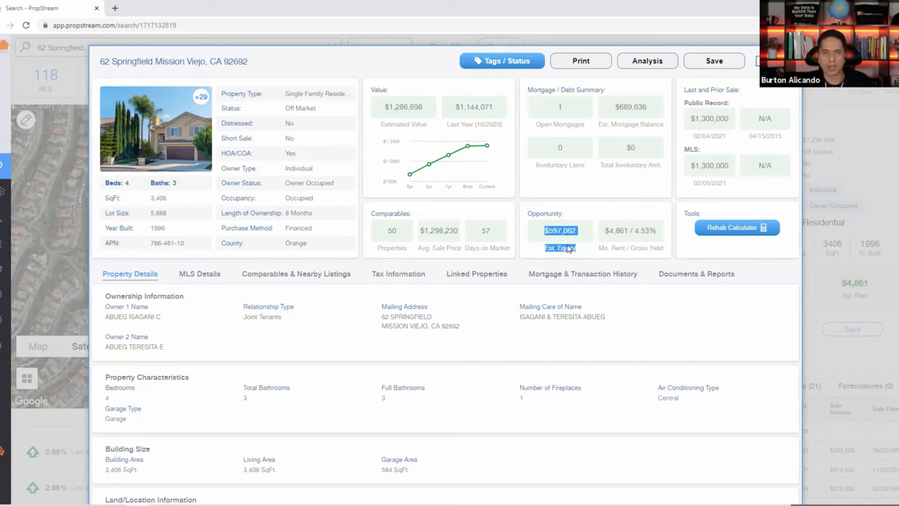
pyautogui.moveTo(628, 232); pyautogui.dragTo(658, 236)
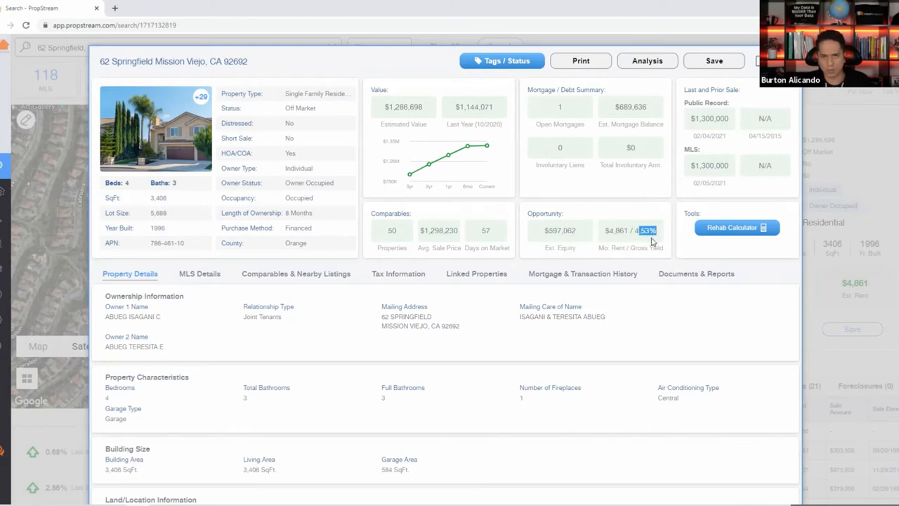
pyautogui.doubleClick(554, 230)
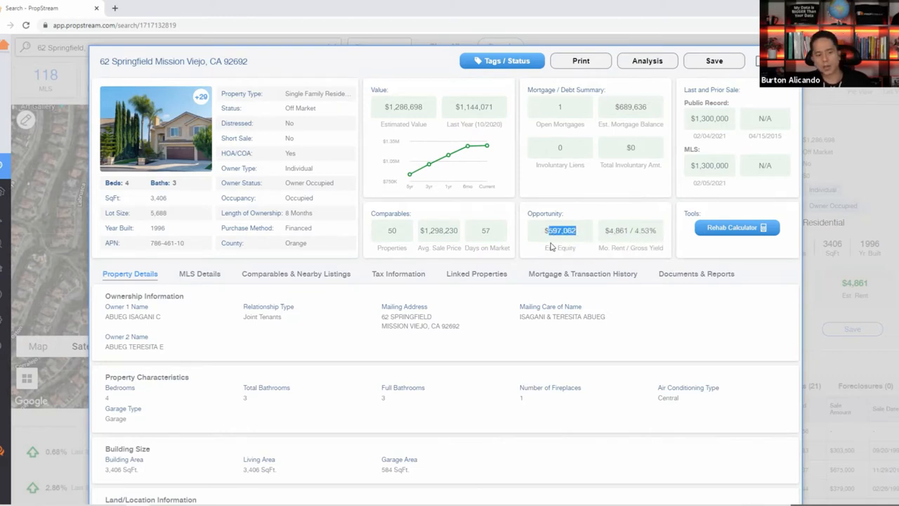
pyautogui.doubleClick(404, 107)
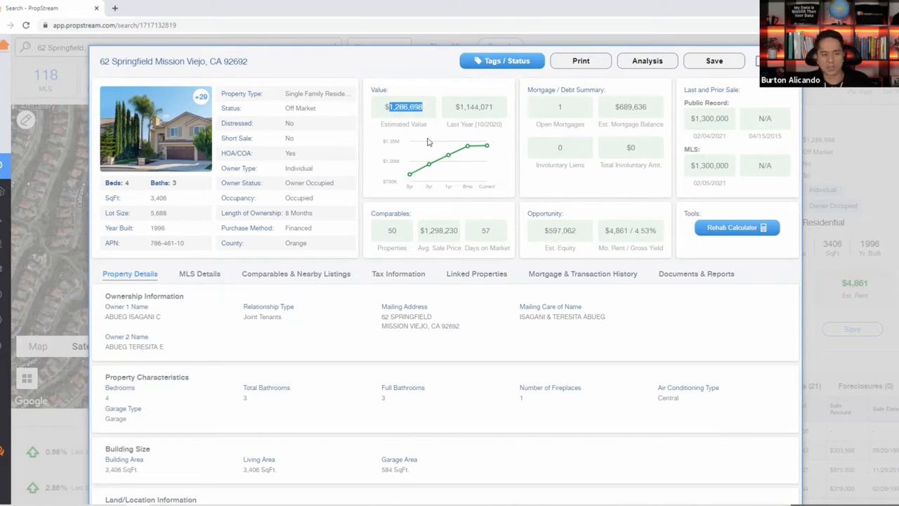
pyautogui.moveTo(651, 112); pyautogui.dragTo(613, 102)
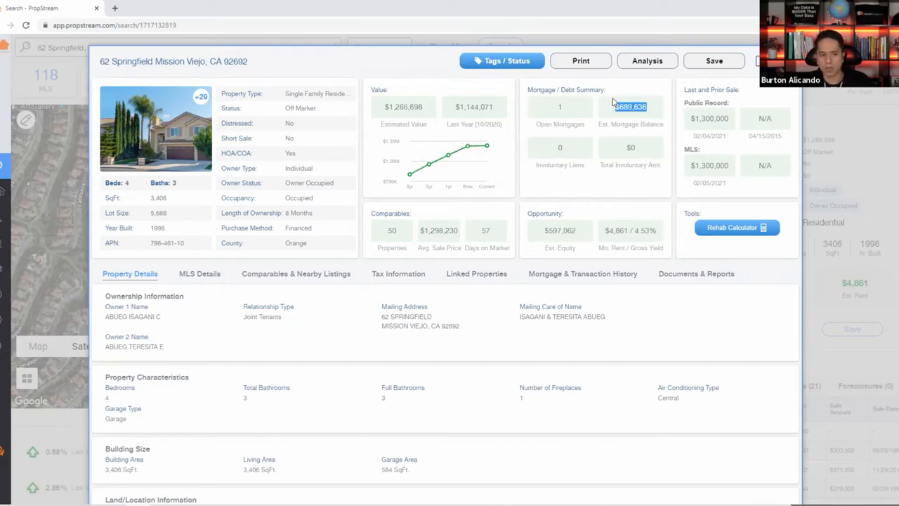
pyautogui.moveTo(578, 231); pyautogui.dragTo(543, 228)
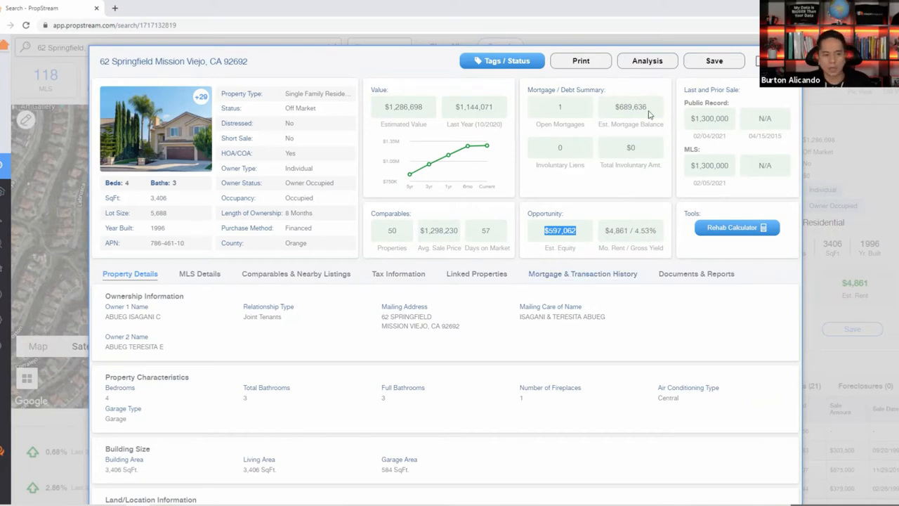
pyautogui.moveTo(651, 107); pyautogui.dragTo(613, 106)
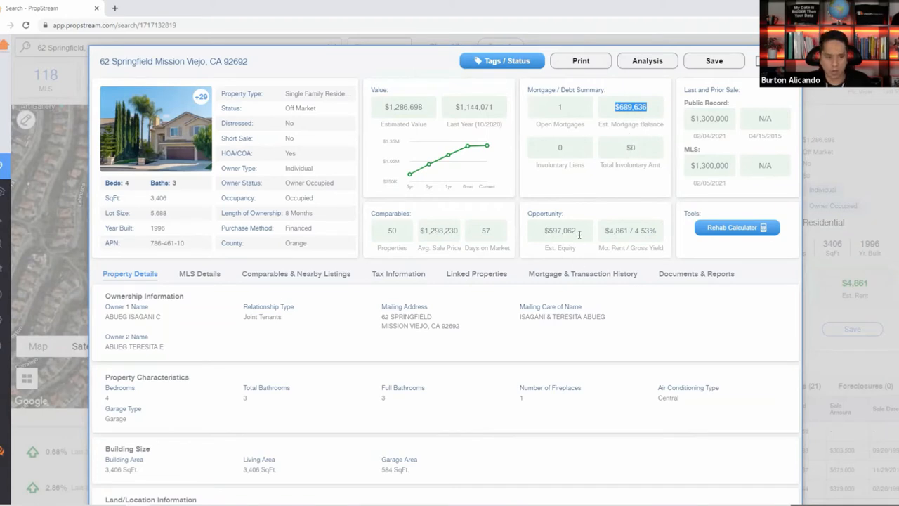
pyautogui.moveTo(579, 234); pyautogui.dragTo(542, 230)
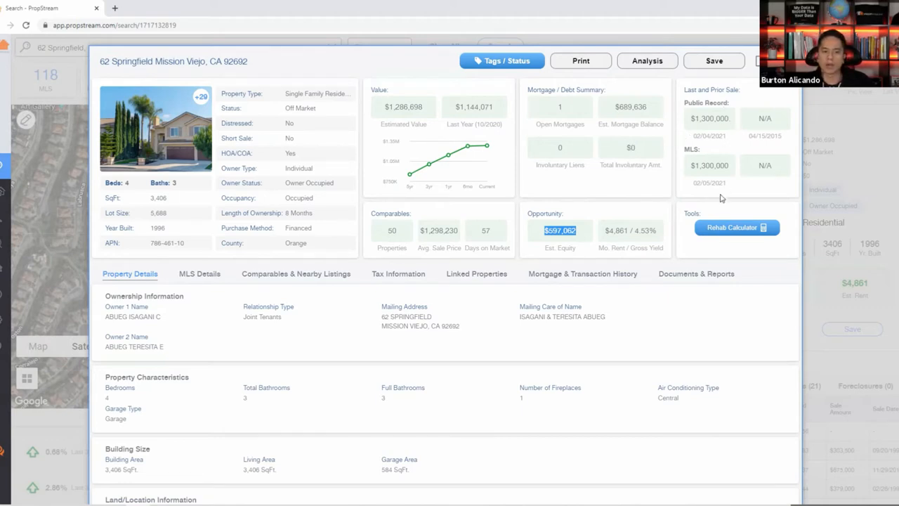
pyautogui.moveTo(685, 103); pyautogui.dragTo(726, 135)
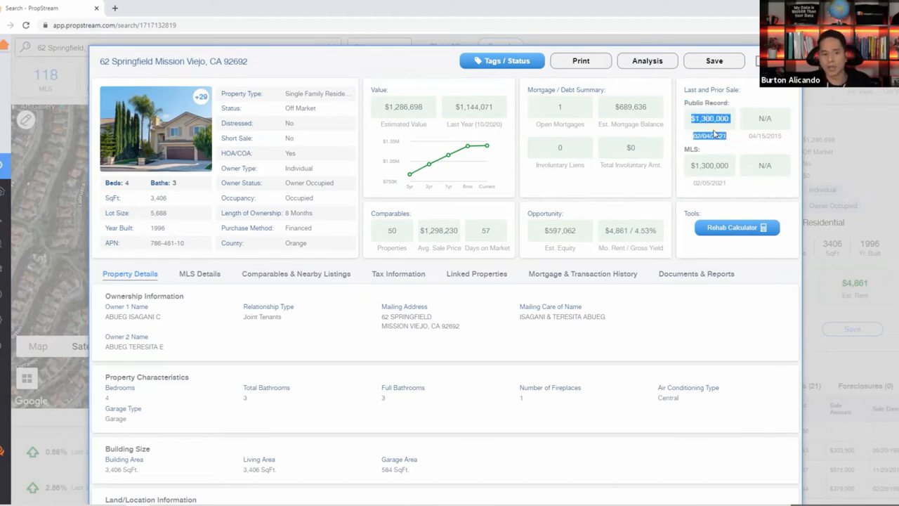
pyautogui.moveTo(686, 149); pyautogui.dragTo(729, 173)
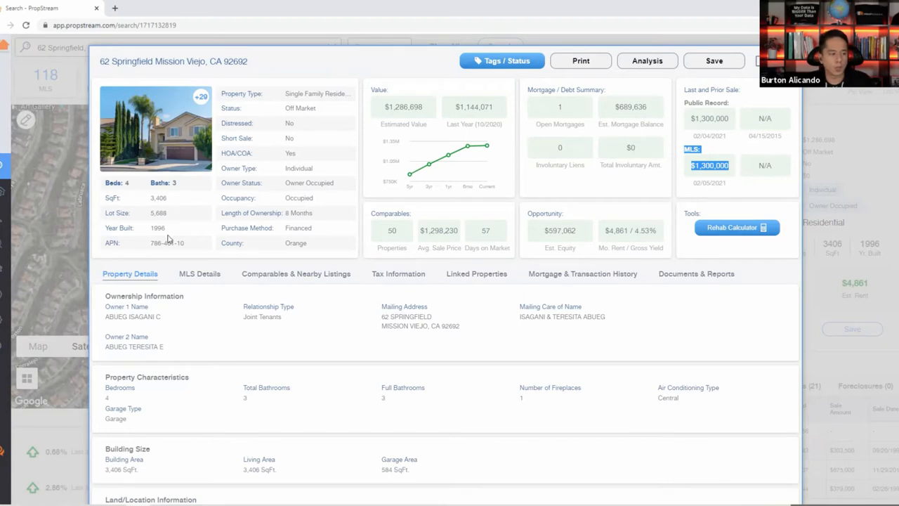
pyautogui.moveTo(169, 232); pyautogui.dragTo(153, 235)
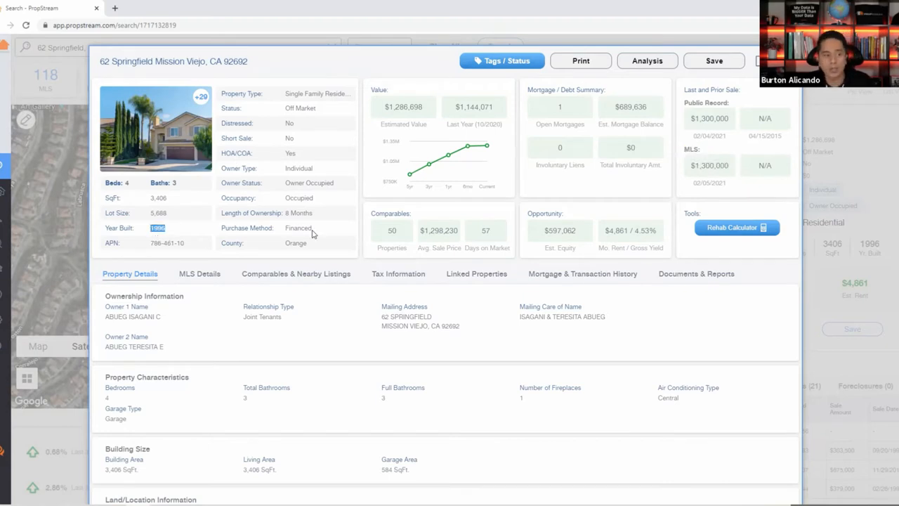
pyautogui.moveTo(552, 98); pyautogui.dragTo(662, 132)
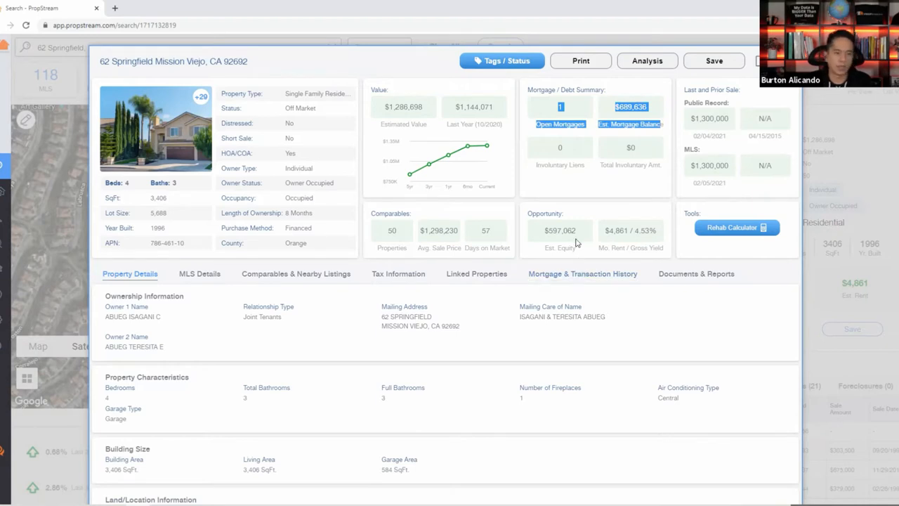
pyautogui.moveTo(577, 234); pyautogui.dragTo(528, 235)
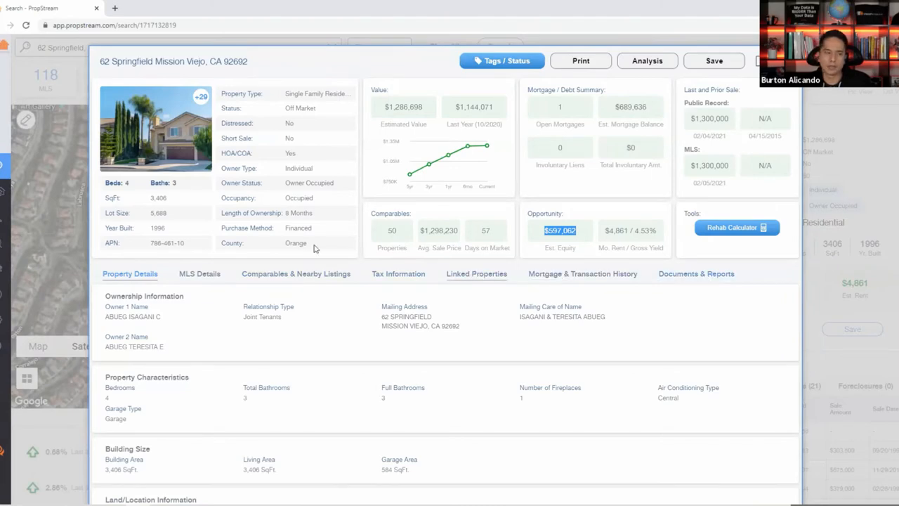
pyautogui.scroll(-2, 313, 248)
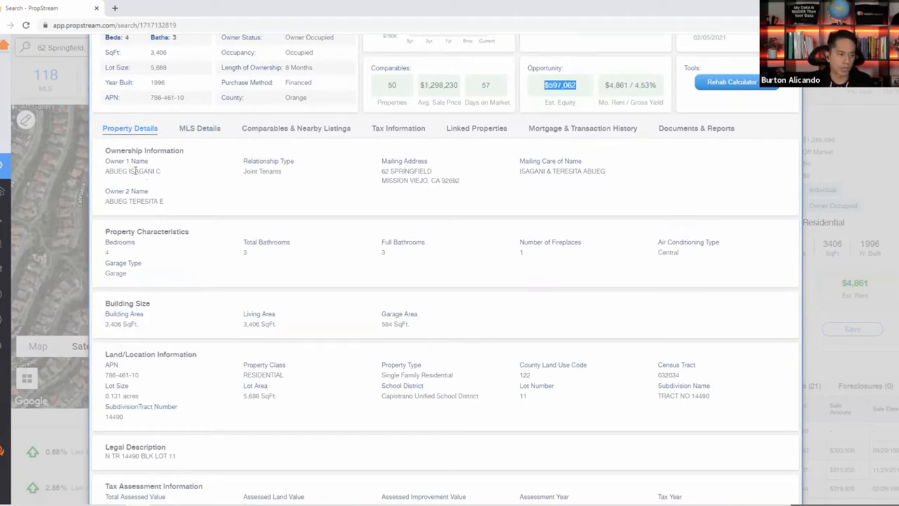
pyautogui.moveTo(127, 167); pyautogui.dragTo(163, 173)
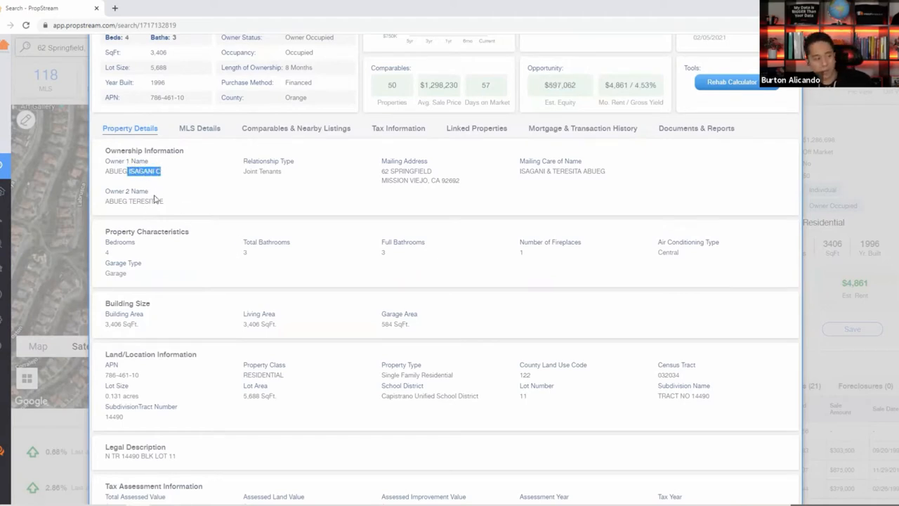
pyautogui.click(125, 203)
pyautogui.moveTo(132, 202); pyautogui.dragTo(165, 203)
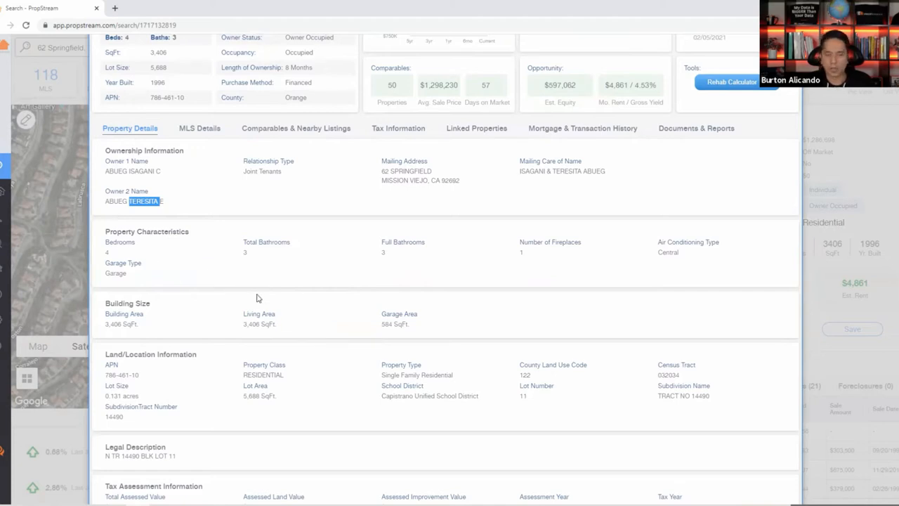
pyautogui.scroll(-1, 247, 315)
pyautogui.moveTo(106, 304); pyautogui.dragTo(443, 370)
pyautogui.click(445, 364)
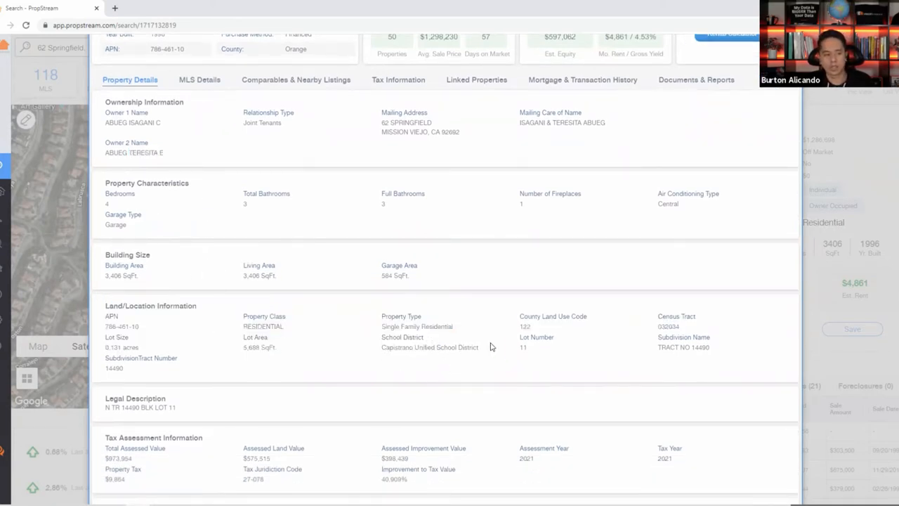
pyautogui.moveTo(487, 350); pyautogui.dragTo(382, 338)
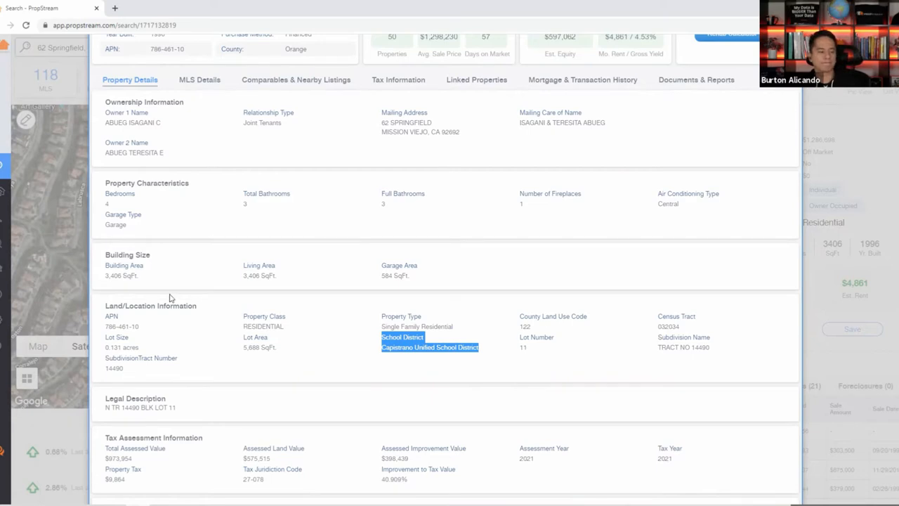
pyautogui.scroll(-3, 169, 298)
pyautogui.scroll(-6, 143, 351)
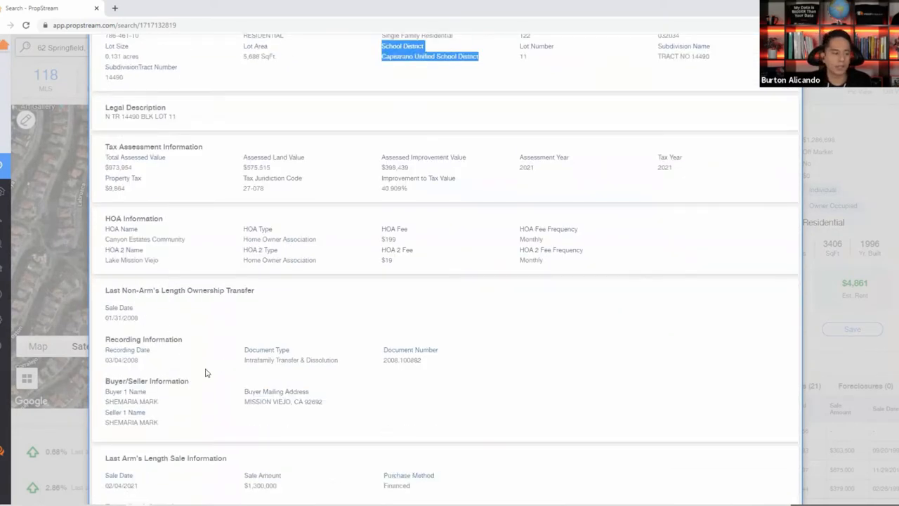
pyautogui.scroll(-5, 200, 372)
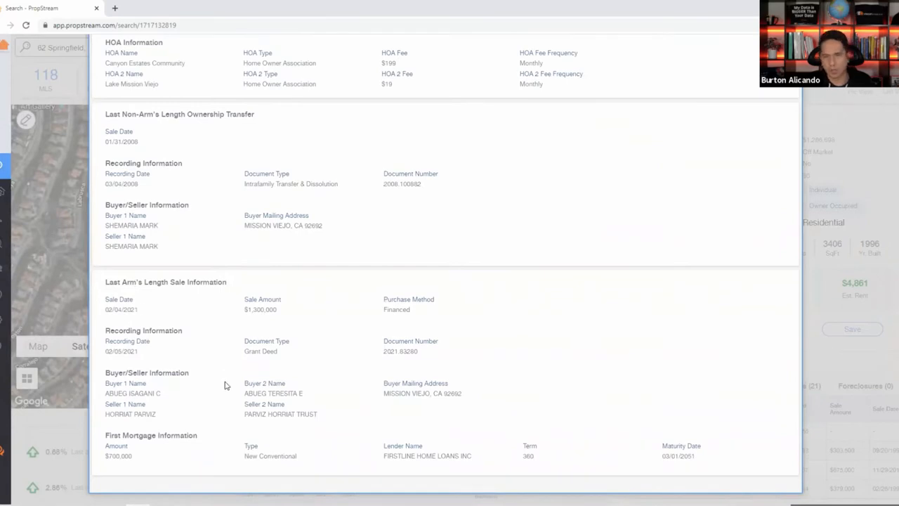
pyautogui.moveTo(223, 179); pyautogui.dragTo(348, 218)
pyautogui.click(319, 339)
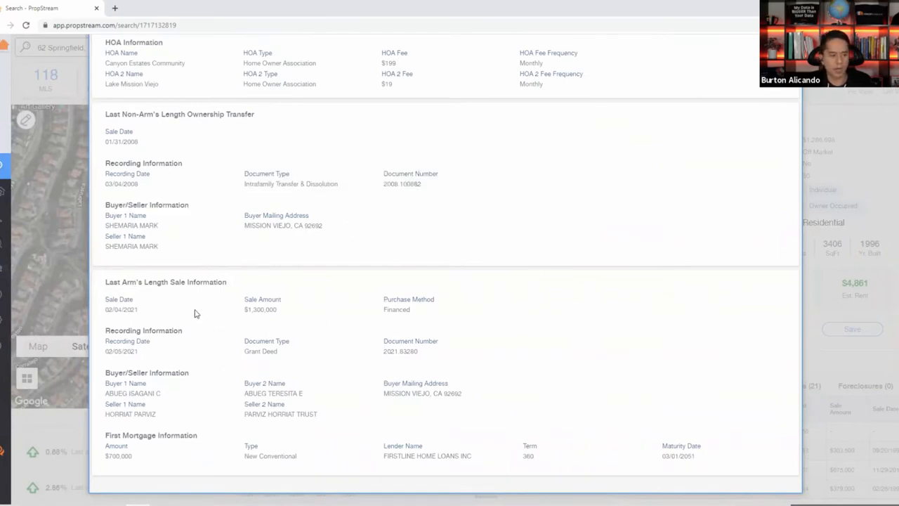
pyautogui.moveTo(113, 300); pyautogui.dragTo(399, 319)
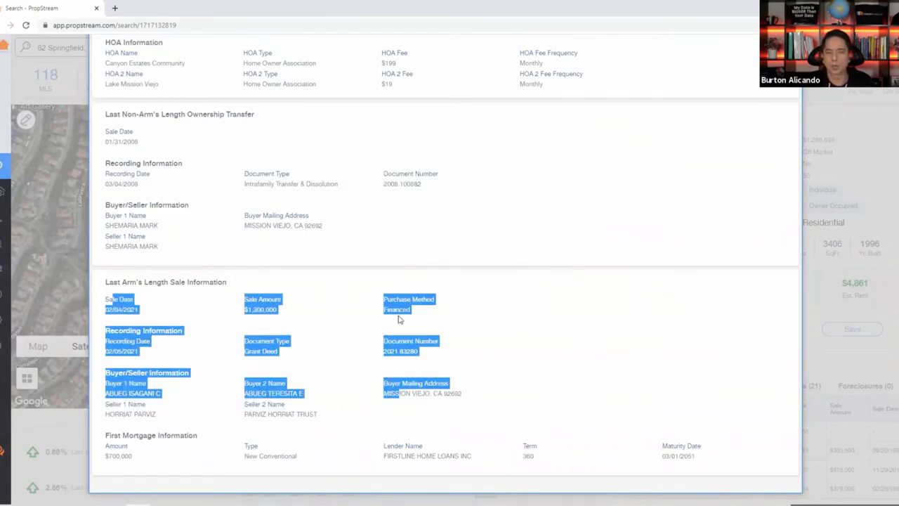
pyautogui.scroll(15, 357, 345)
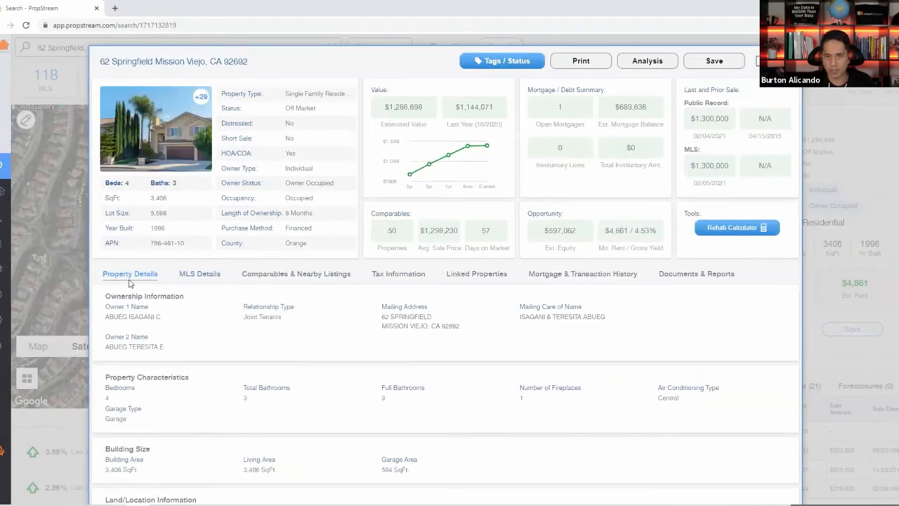
pyautogui.click(195, 275)
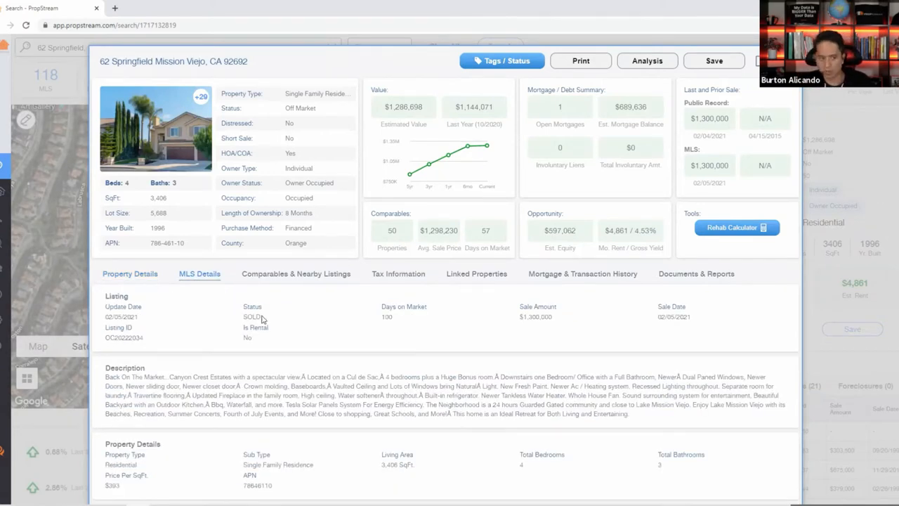
pyautogui.moveTo(264, 320); pyautogui.dragTo(105, 316)
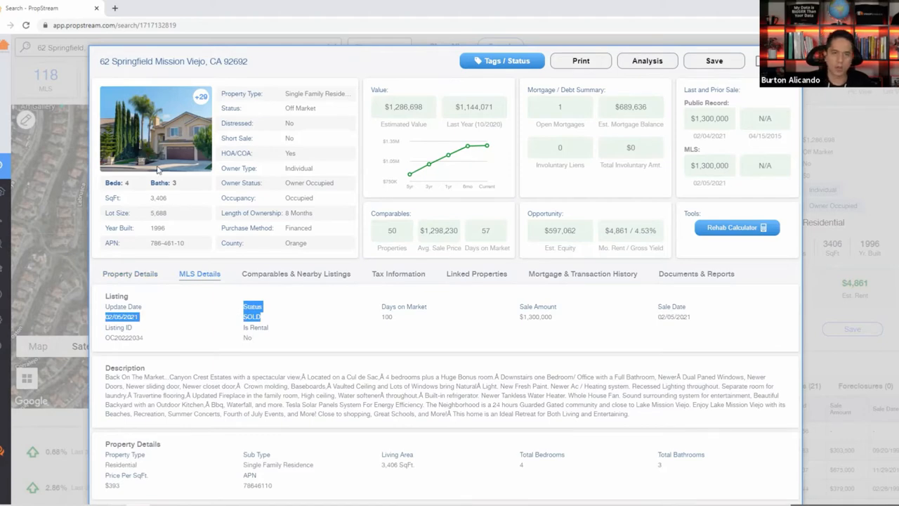
pyautogui.scroll(-2, 305, 357)
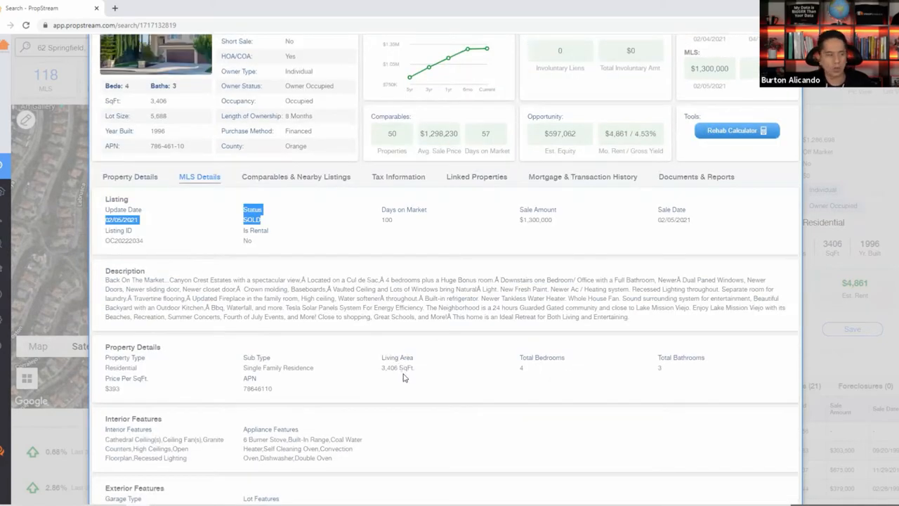
pyautogui.scroll(-5, 403, 376)
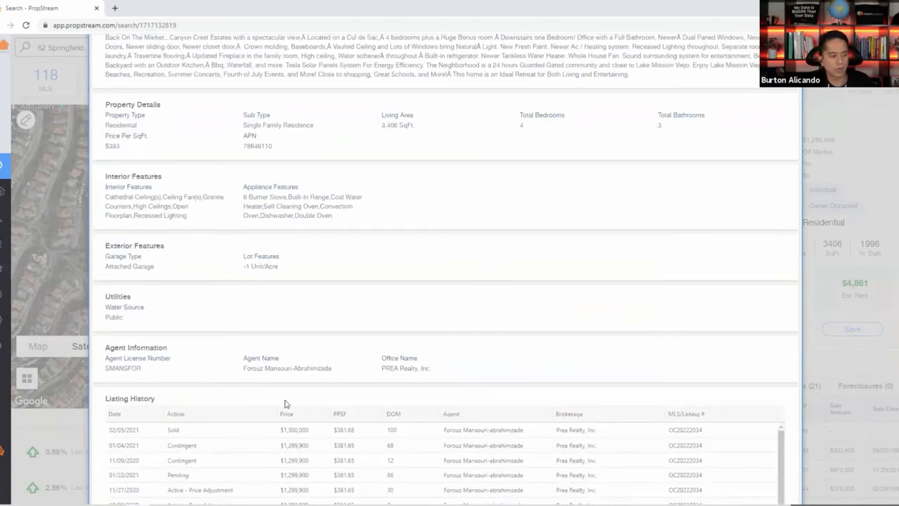
pyautogui.scroll(-2, 283, 401)
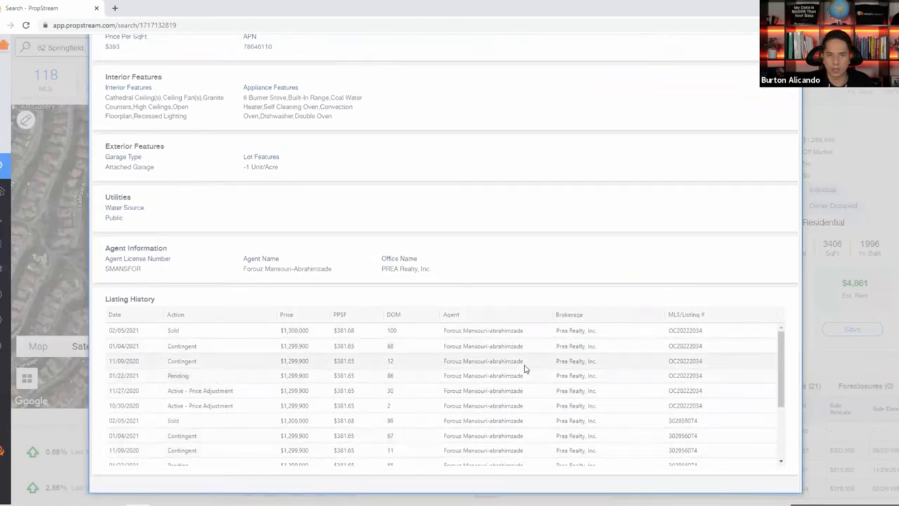
pyautogui.scroll(10, 525, 366)
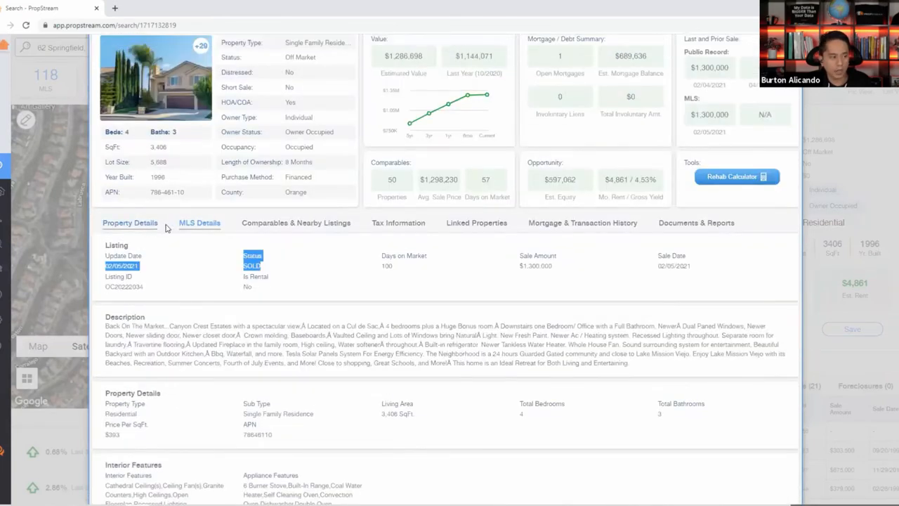
pyautogui.click(200, 223)
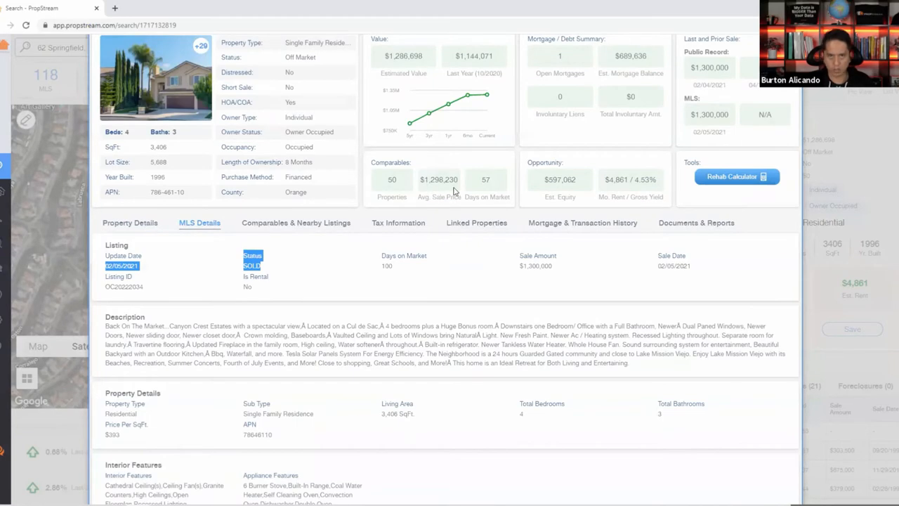
pyautogui.scroll(1, 717, 102)
pyautogui.press('Escape')
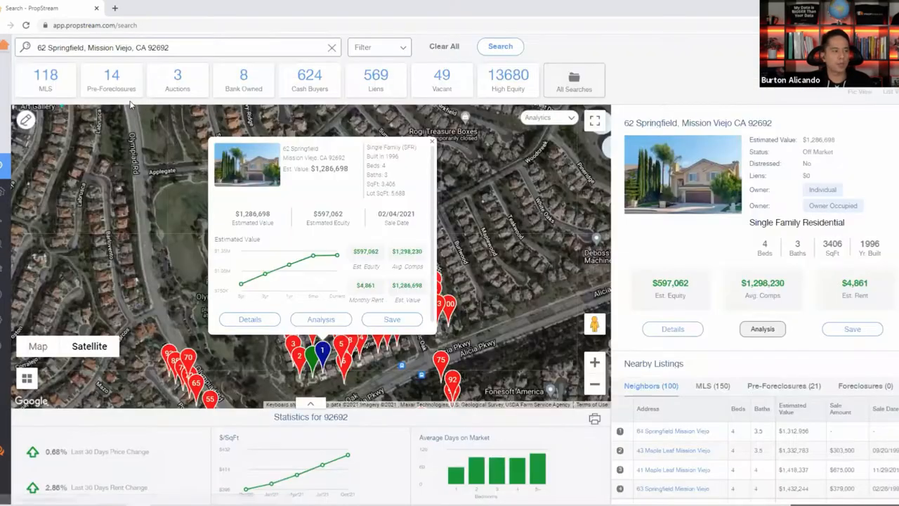
pyautogui.click(114, 86)
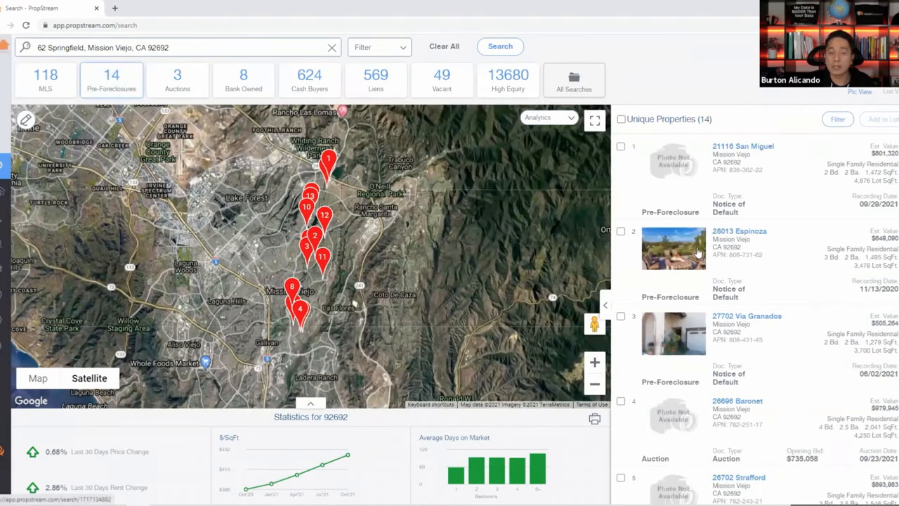
pyautogui.click(708, 245)
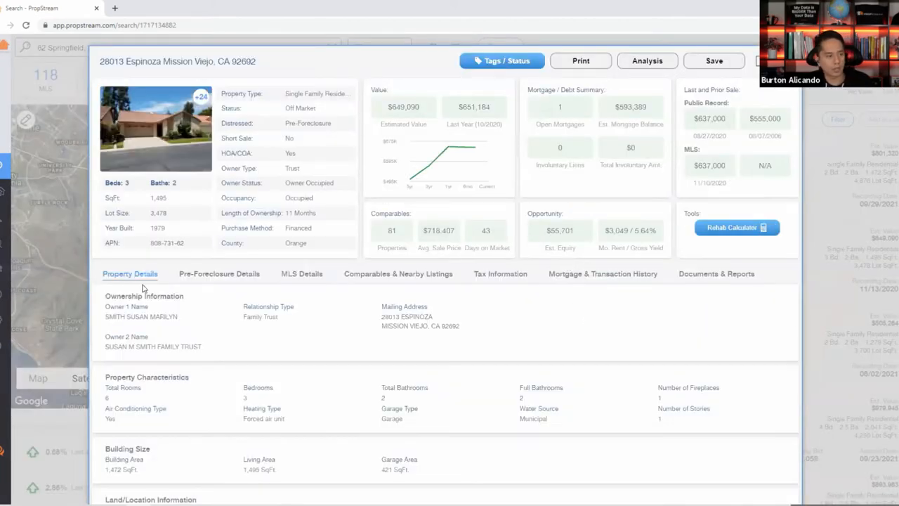
pyautogui.click(202, 275)
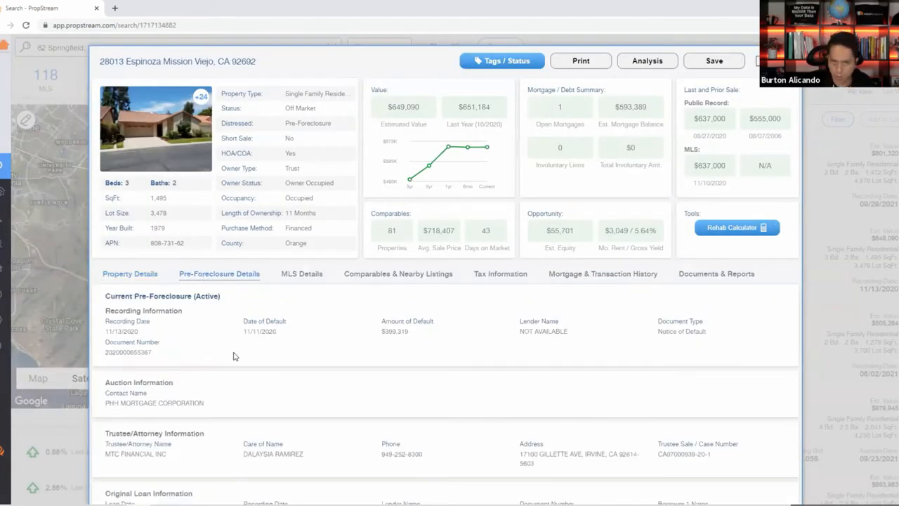
pyautogui.click(297, 280)
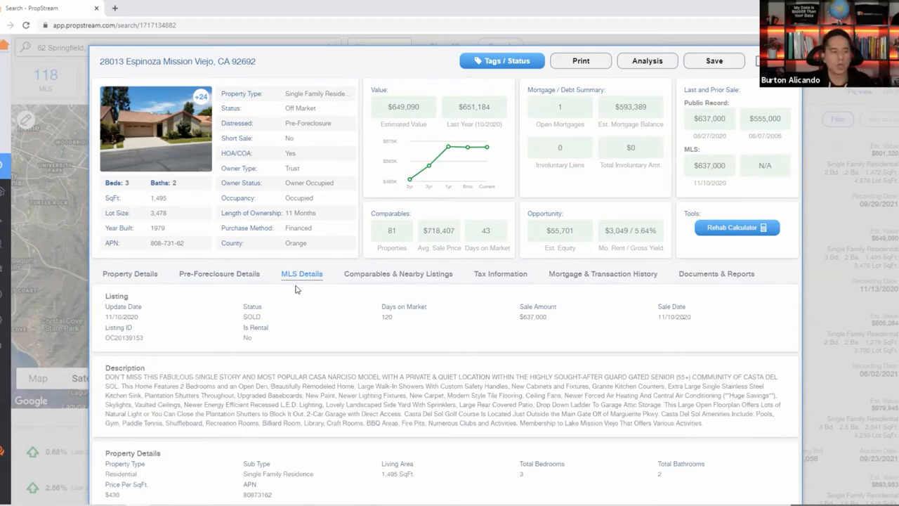
pyautogui.click(786, 61)
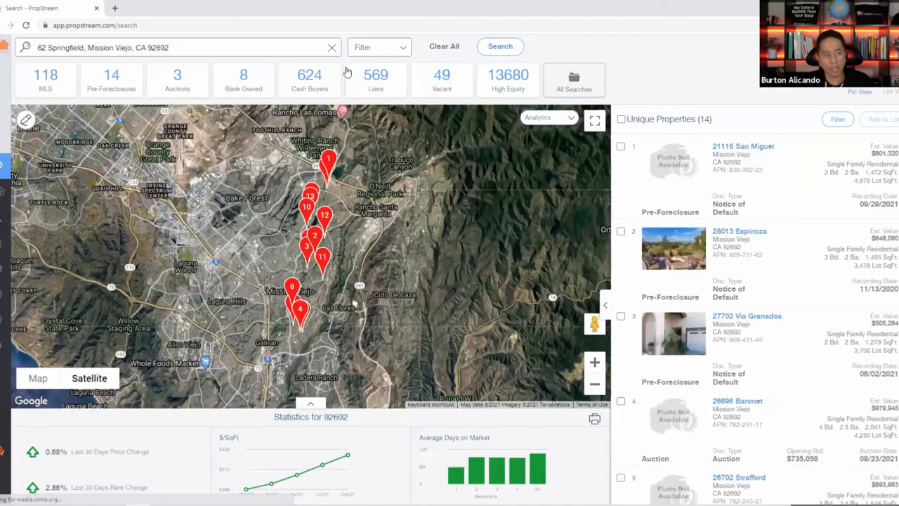
pyautogui.click(364, 83)
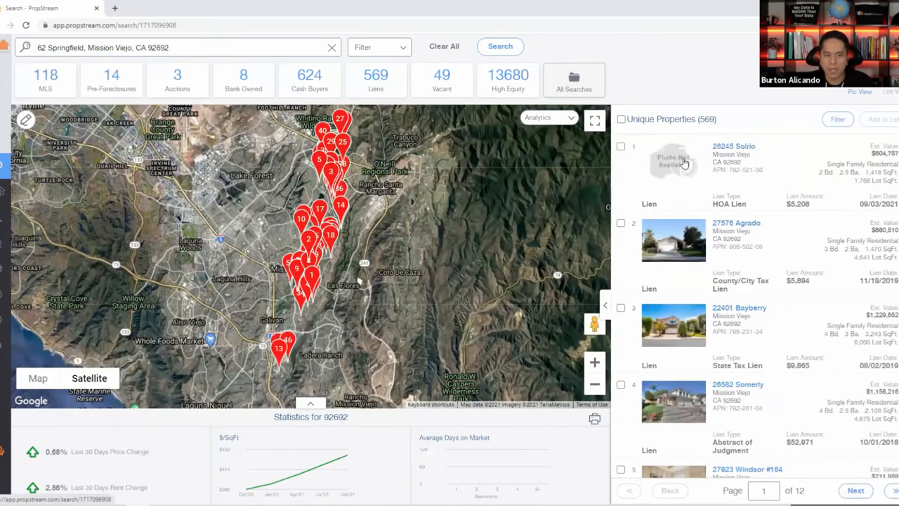
pyautogui.click(684, 163)
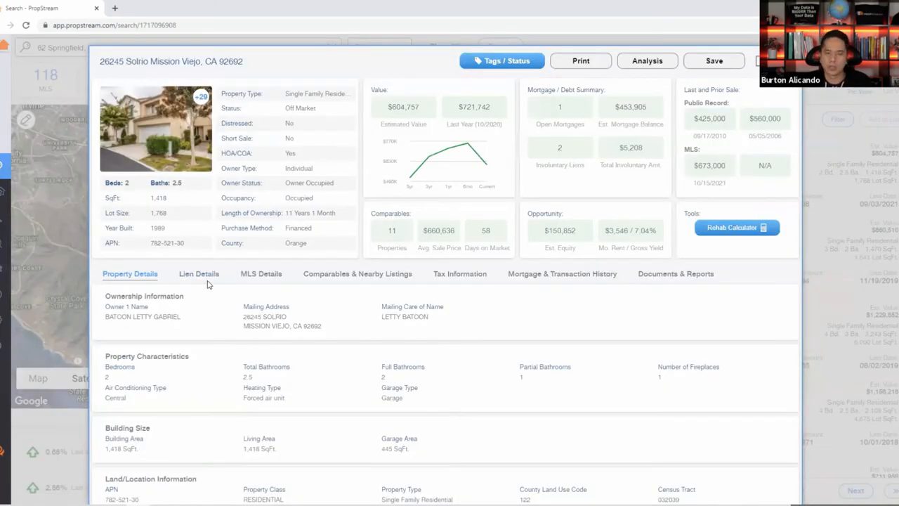
pyautogui.click(786, 61)
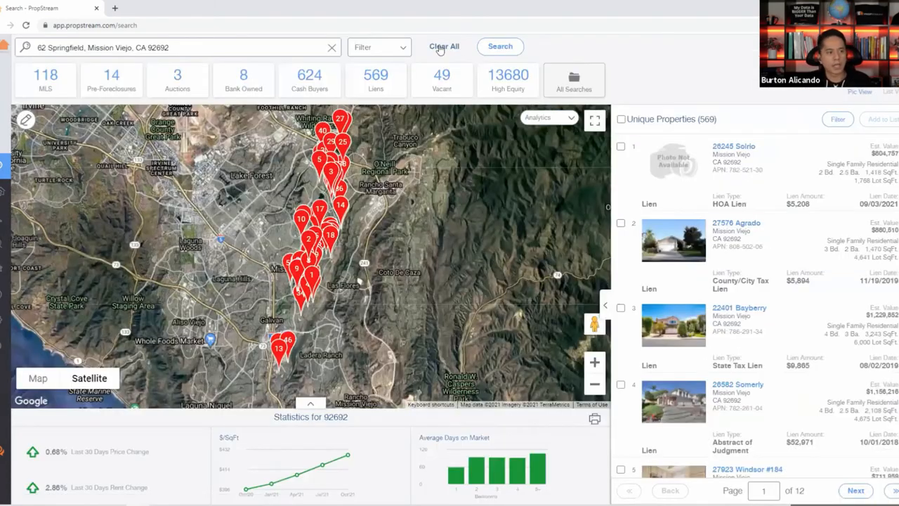
pyautogui.click(440, 48)
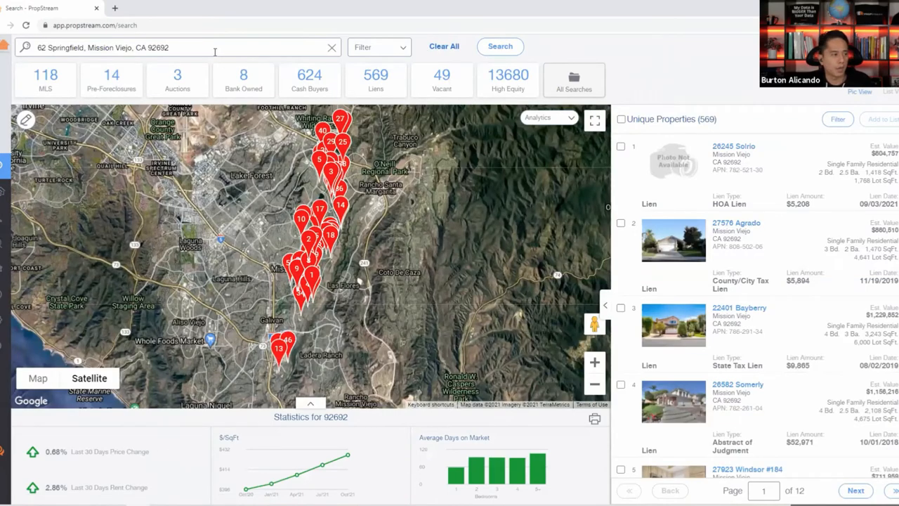
pyautogui.click(215, 50)
pyautogui.click(161, 102)
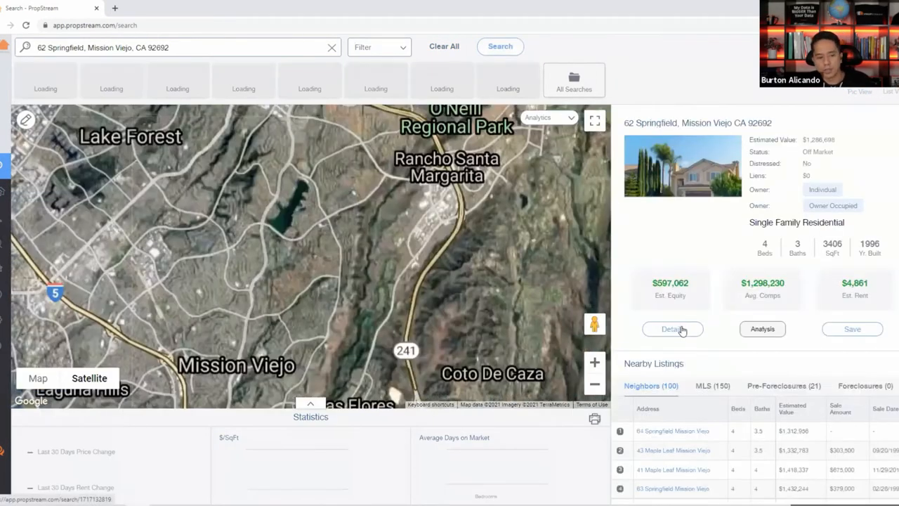
pyautogui.click(681, 328)
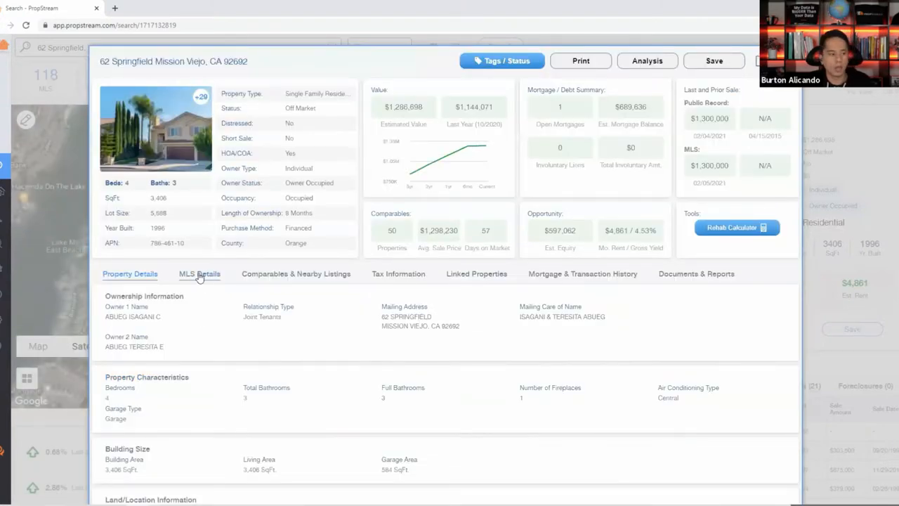
pyautogui.click(199, 274)
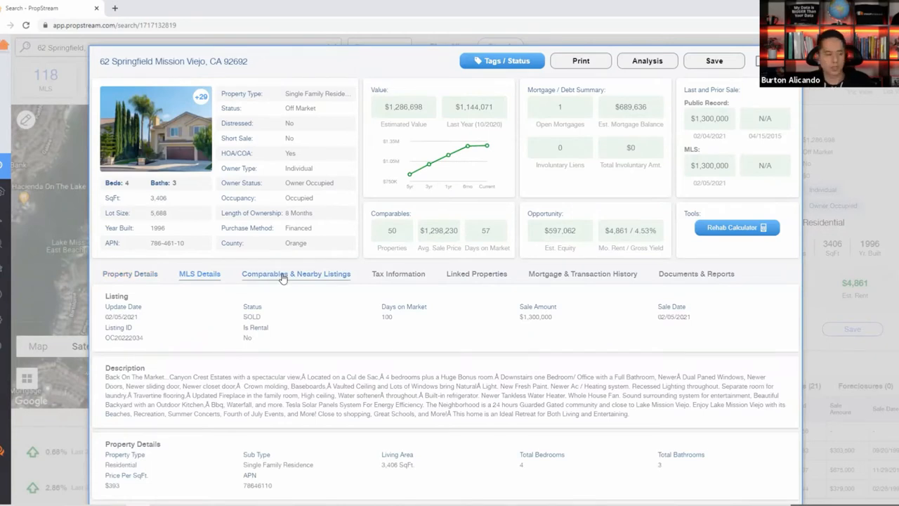
pyautogui.click(396, 277)
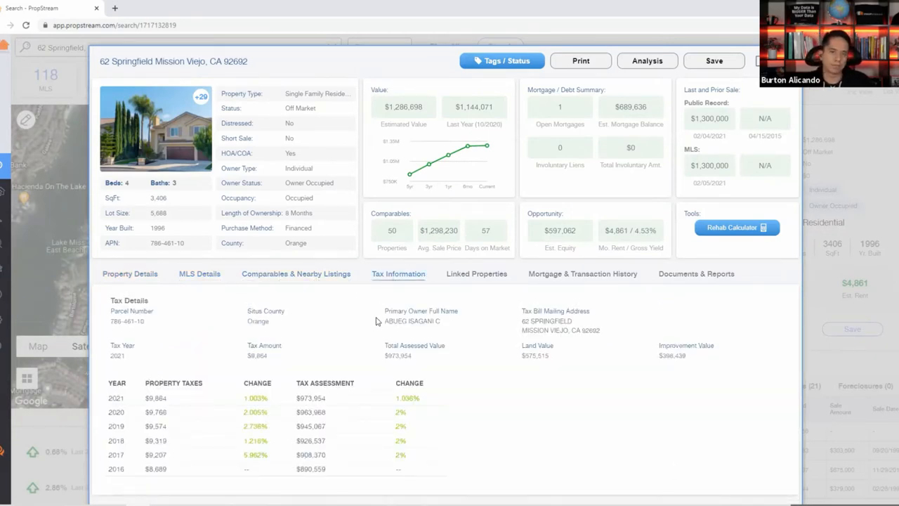
pyautogui.scroll(-1, 379, 320)
pyautogui.click(474, 259)
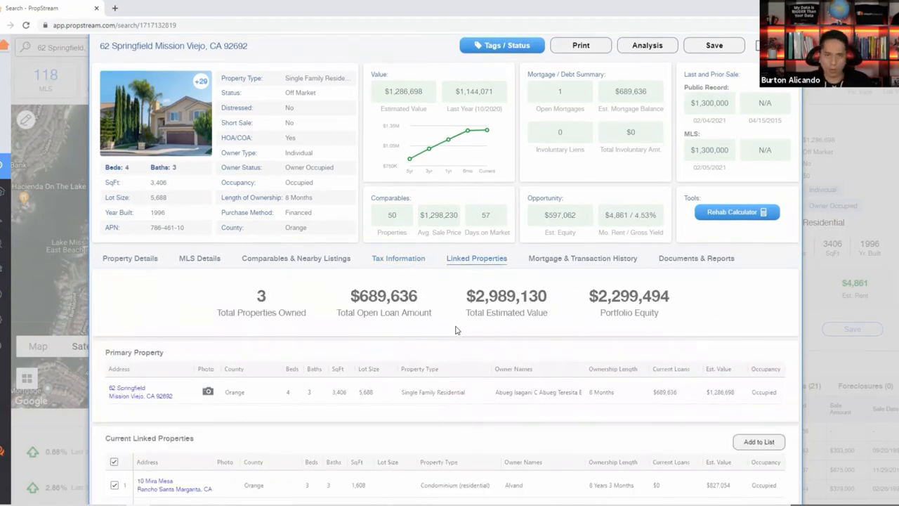
pyautogui.scroll(-1, 455, 329)
pyautogui.scroll(1, 337, 238)
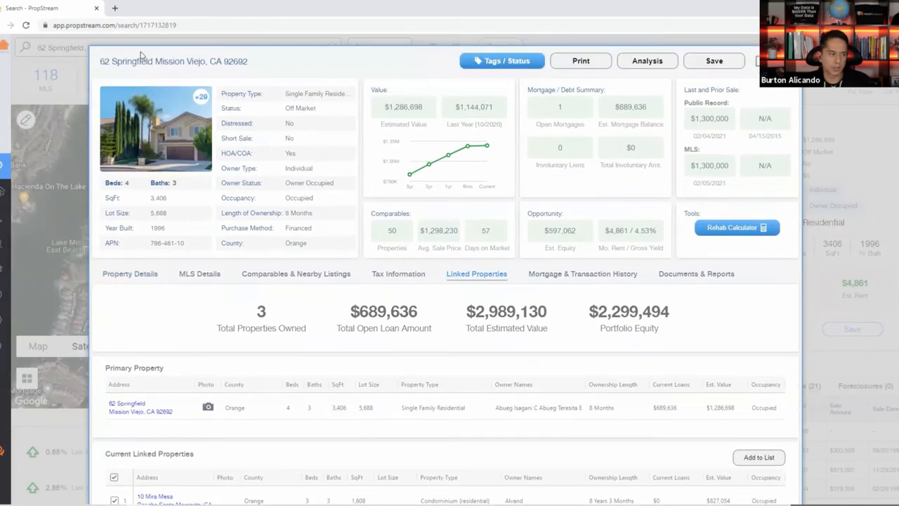
pyautogui.tripleClick(134, 61)
pyautogui.scroll(-1, 367, 380)
pyautogui.scroll(-1, 366, 380)
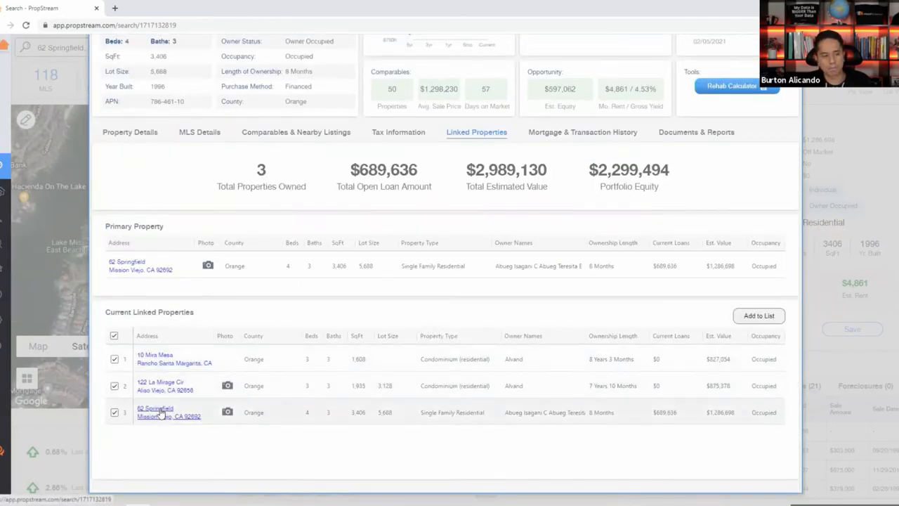
pyautogui.click(583, 132)
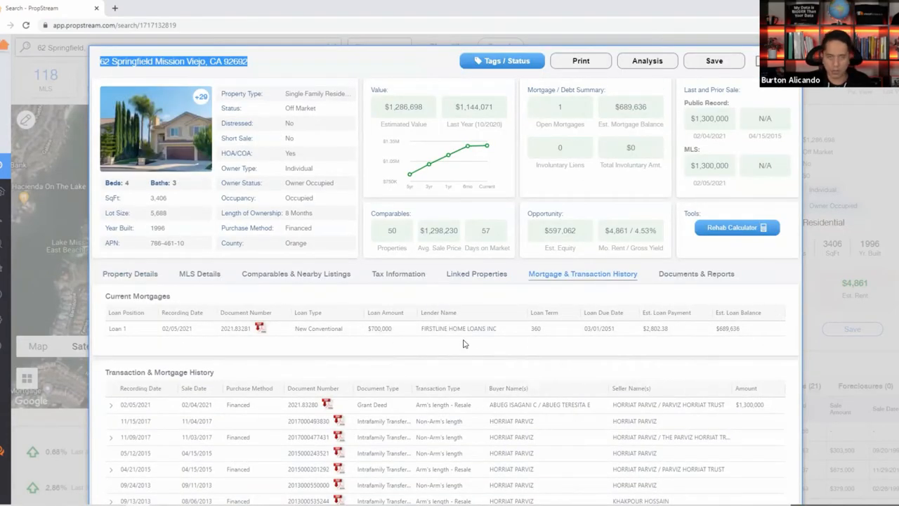
# Show Documents & Reports, including the $1.50 Assessor's Map and $5 Document Image Scan.
pyautogui.scroll(-1, 411, 363)
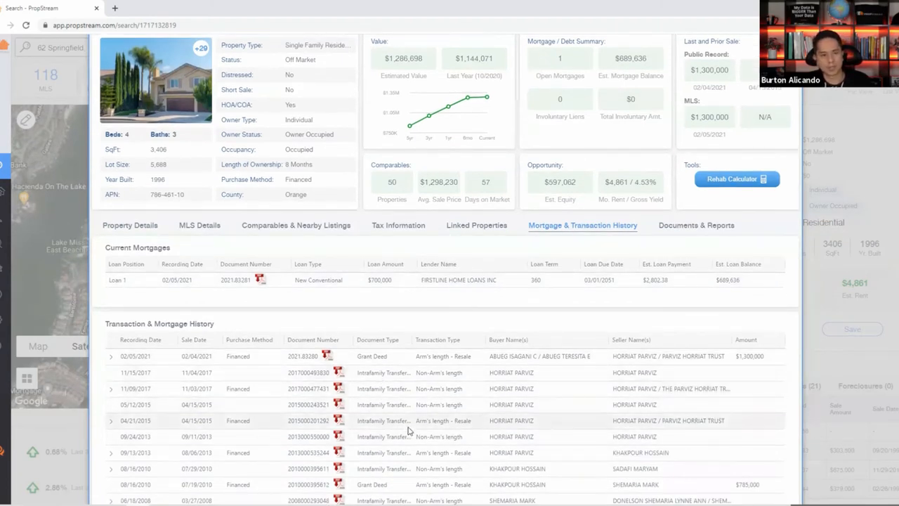
pyautogui.click(702, 229)
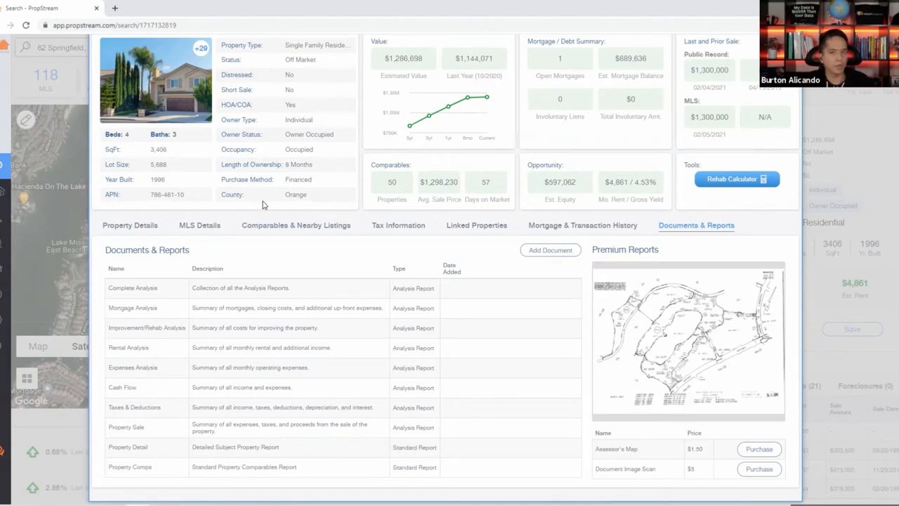
pyautogui.scroll(2, 454, 229)
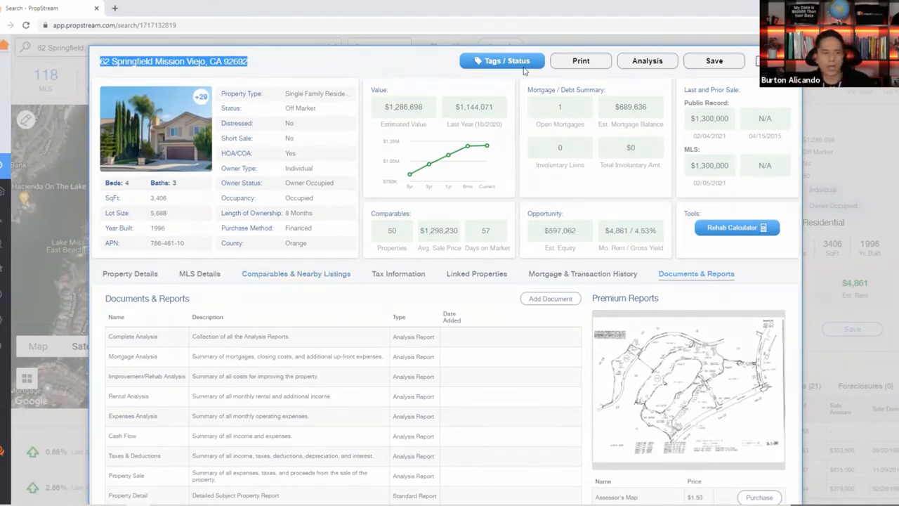
pyautogui.click(422, 70)
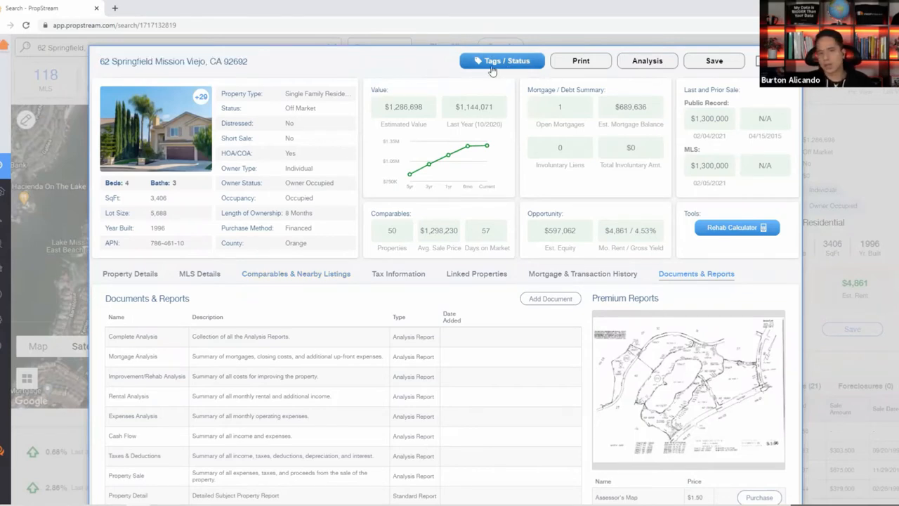
pyautogui.click(493, 64)
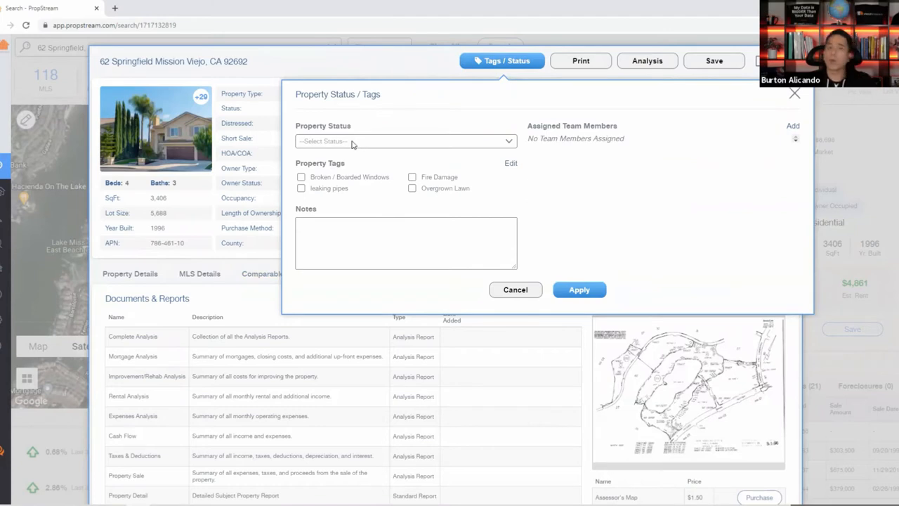
# Set status to Scheduled Appointment and tag leaking pipes, Fire Damage and Overgrown Lawn.
pyautogui.click(332, 145)
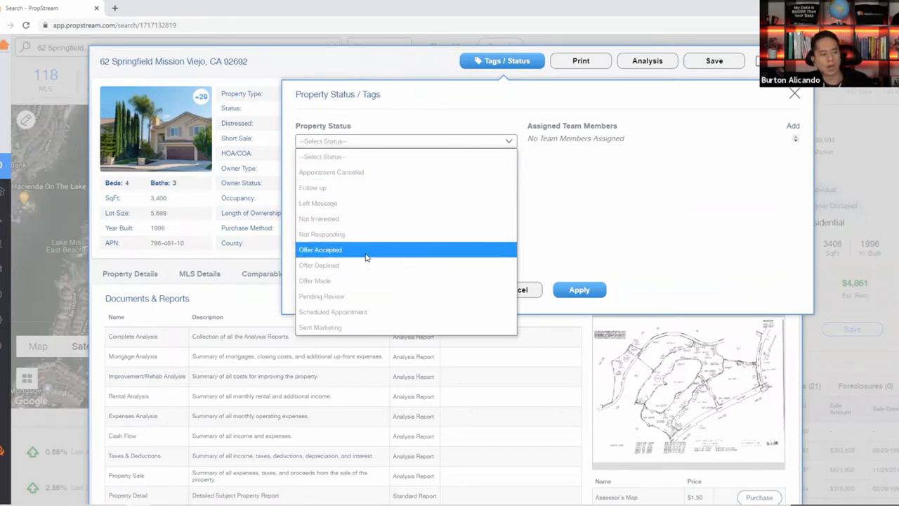
pyautogui.click(388, 313)
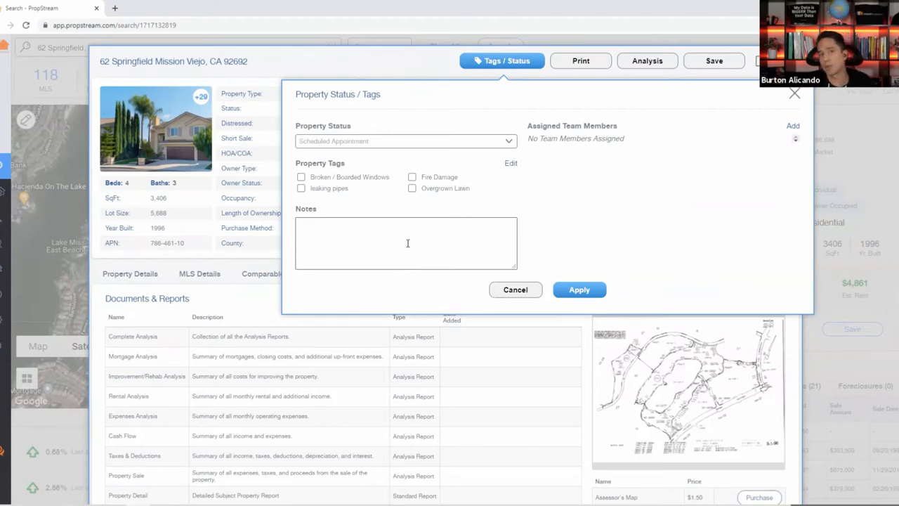
pyautogui.click(314, 190)
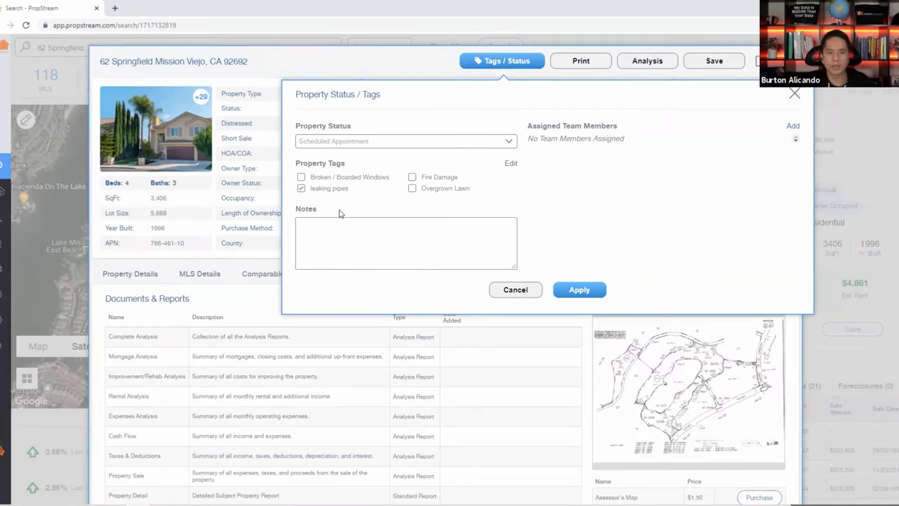
pyautogui.click(444, 177)
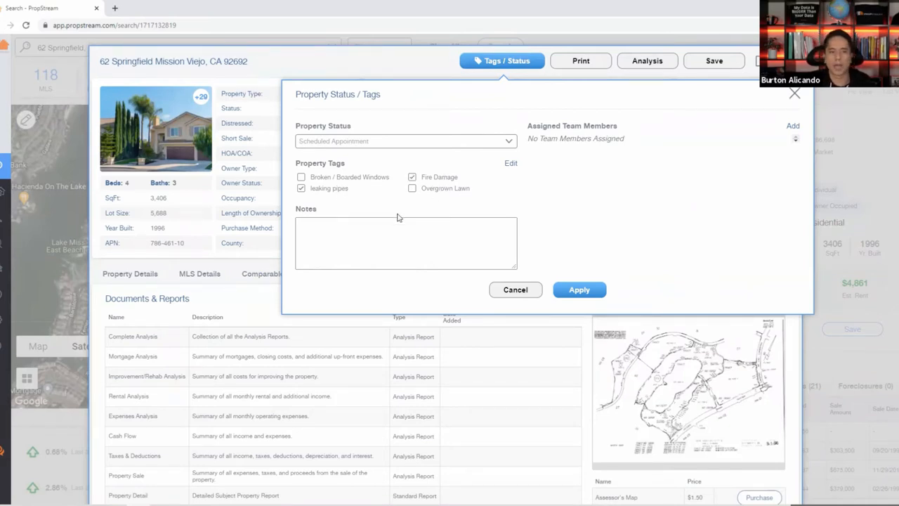
pyautogui.click(425, 190)
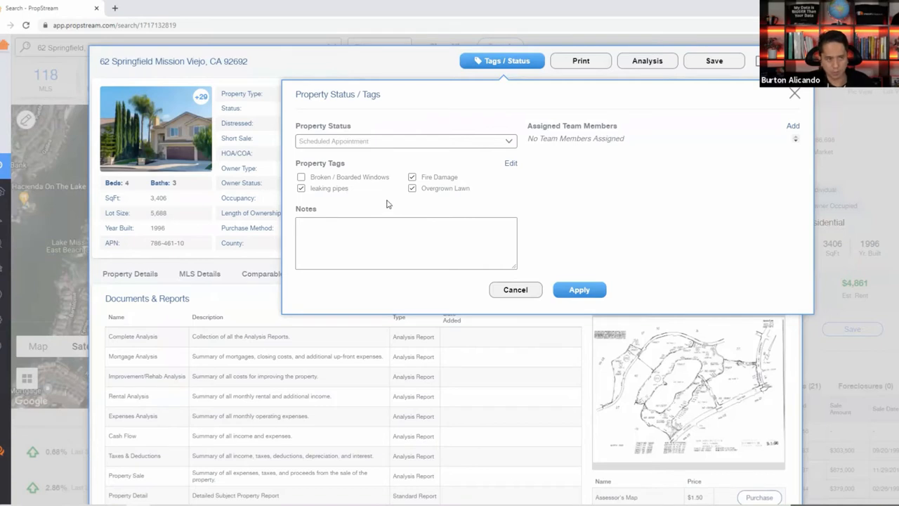
pyautogui.click(511, 166)
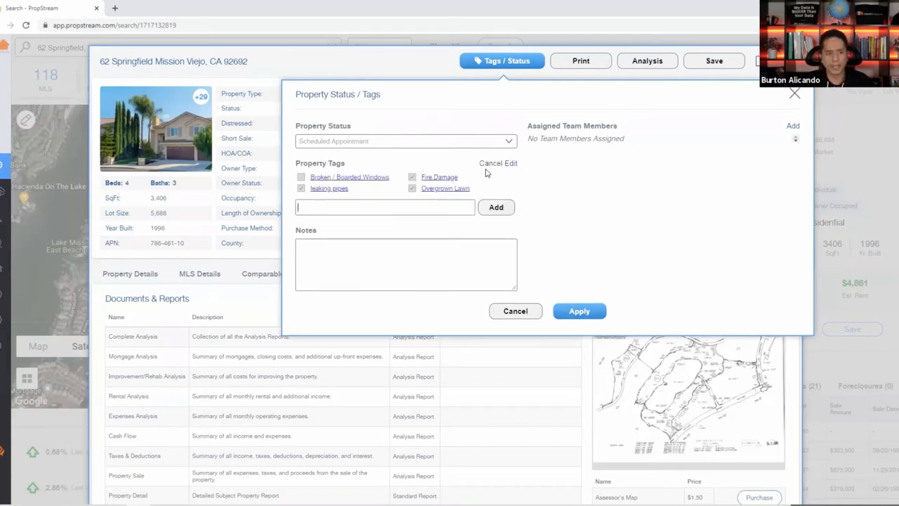
# Add a new custom tag named 'Buried Dog In Back'.
pyautogui.click(343, 205)
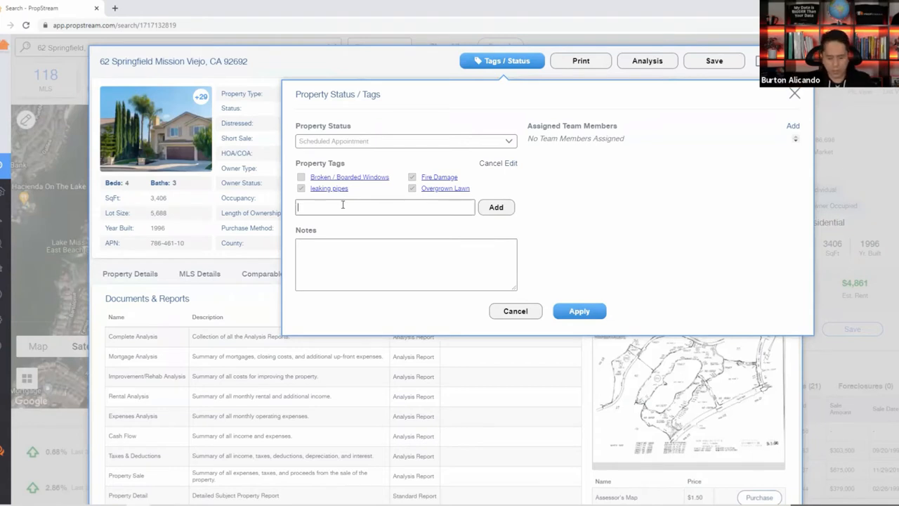
pyautogui.write('Buried Dog In')
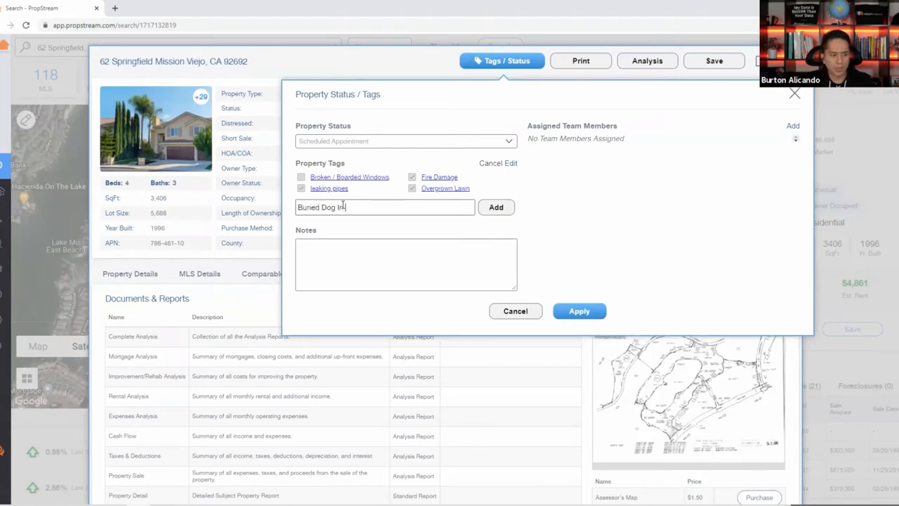
pyautogui.write(' Back')
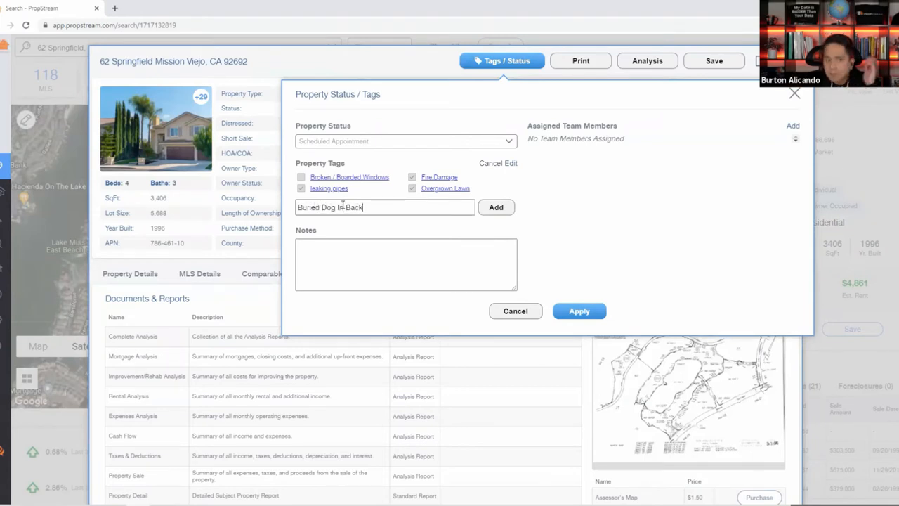
pyautogui.click(496, 208)
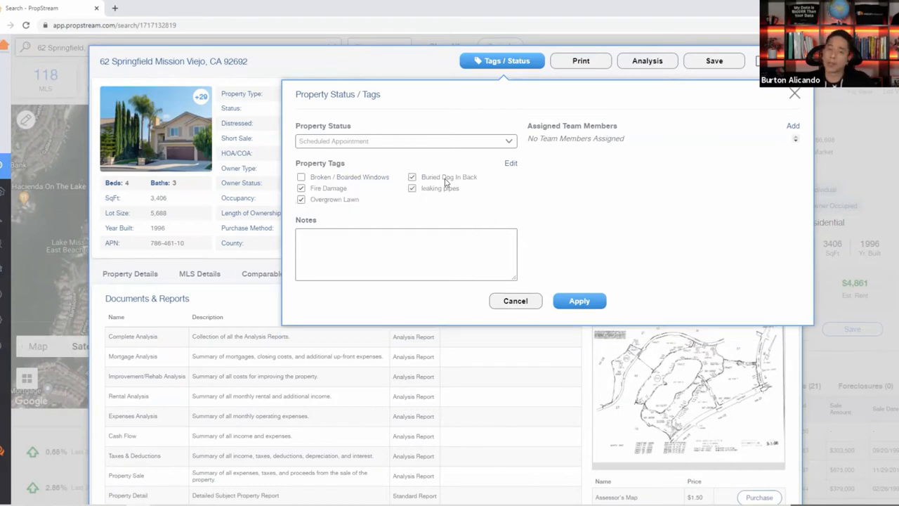
# Delete the 'Buried Dog In Back' tag and exit tag editing.
pyautogui.click(512, 164)
pyautogui.click(406, 215)
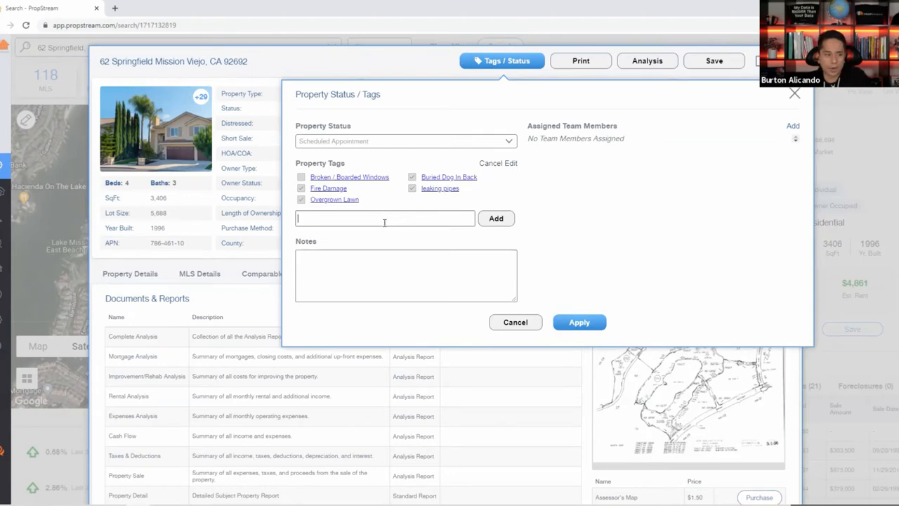
pyautogui.click(436, 178)
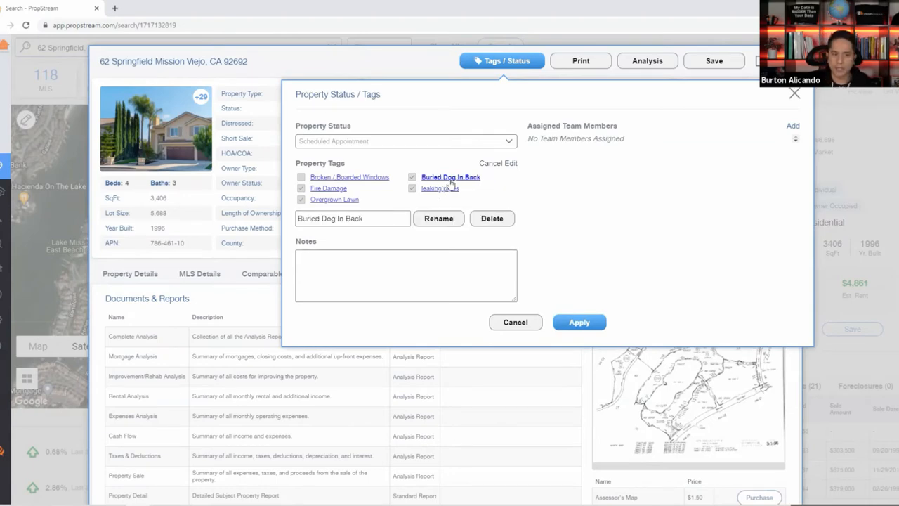
pyautogui.click(491, 218)
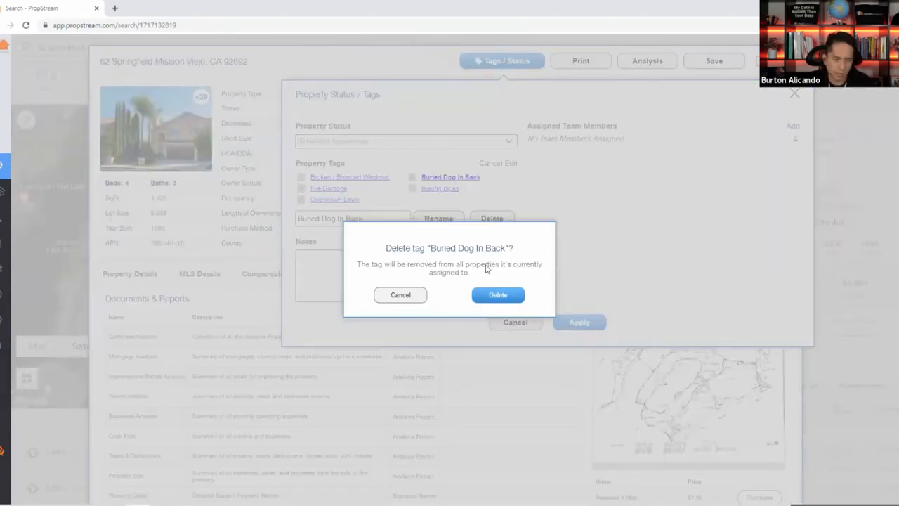
pyautogui.click(496, 295)
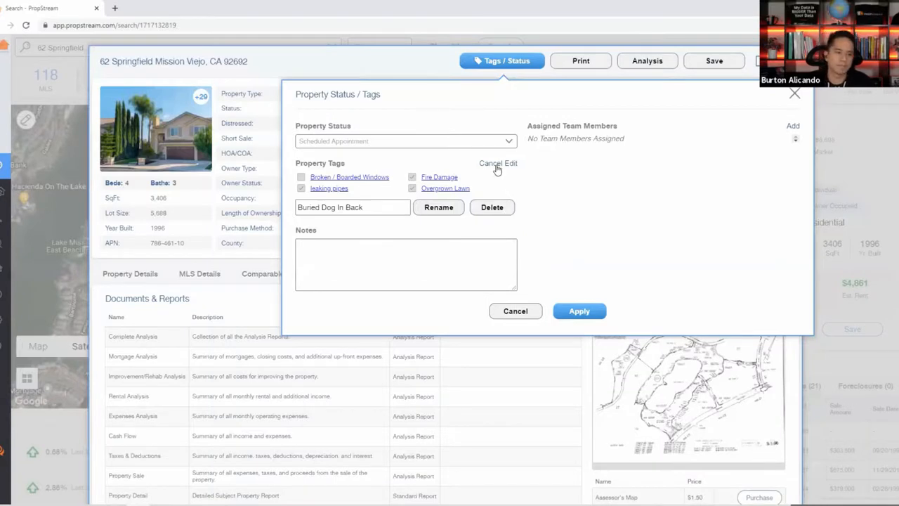
pyautogui.click(497, 169)
pyautogui.click(452, 236)
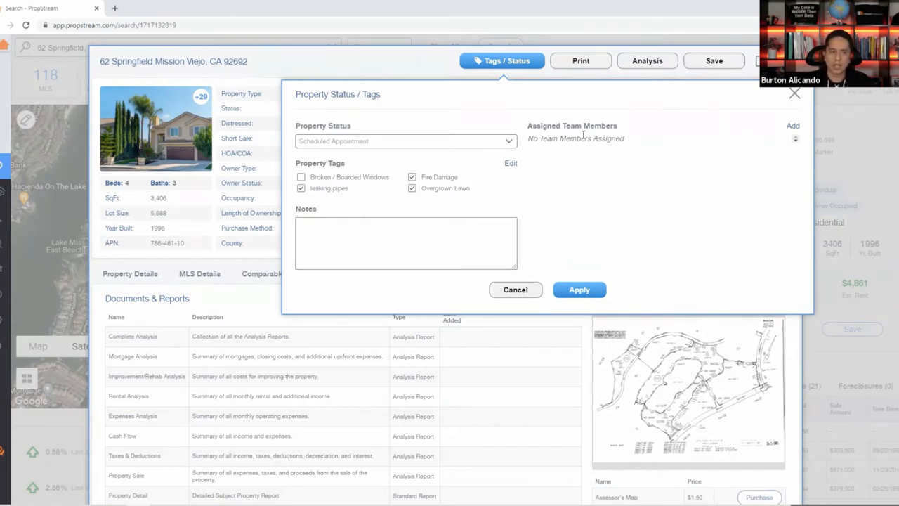
# Apply the Scheduled Appointment status and three tags with no team members assigned.
pyautogui.click(792, 127)
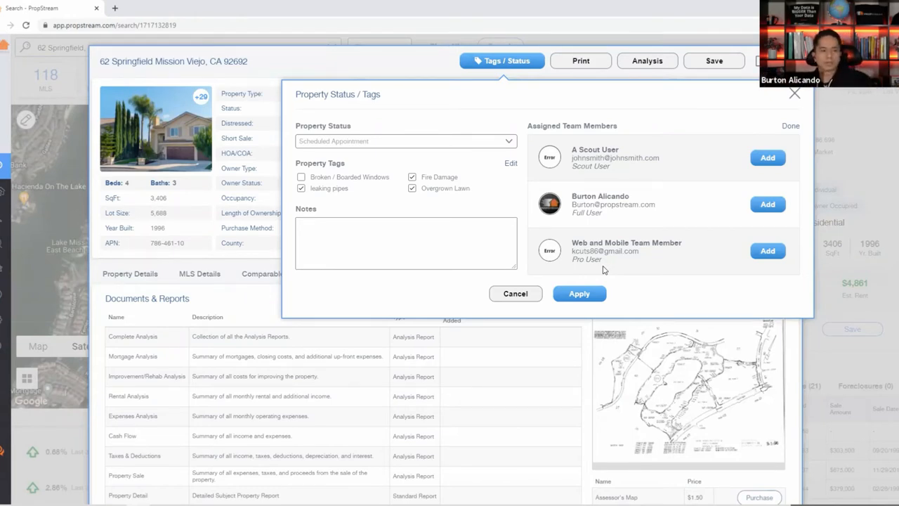
pyautogui.click(791, 127)
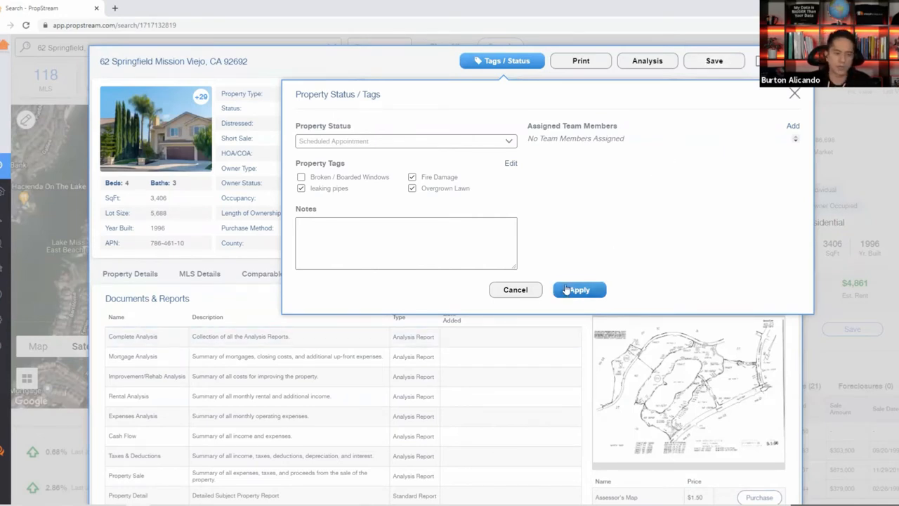
pyautogui.click(518, 292)
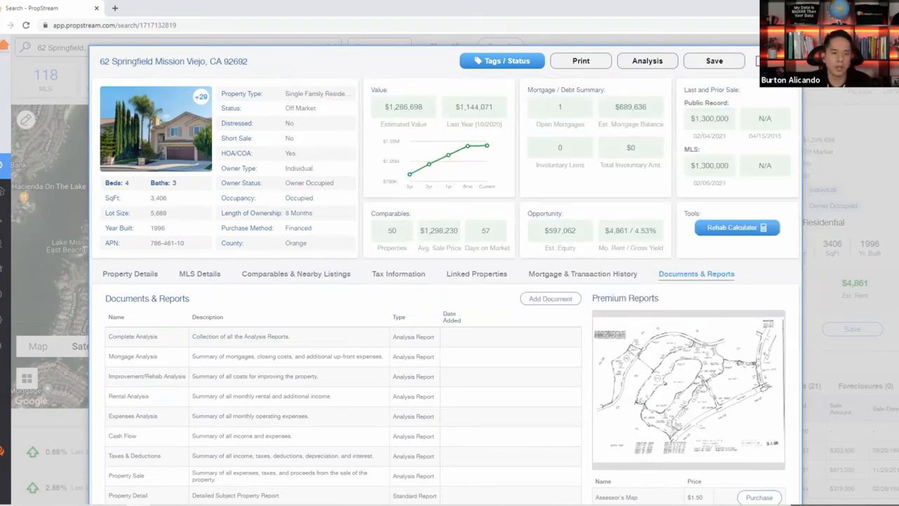
pyautogui.click(757, 61)
pyautogui.click(444, 45)
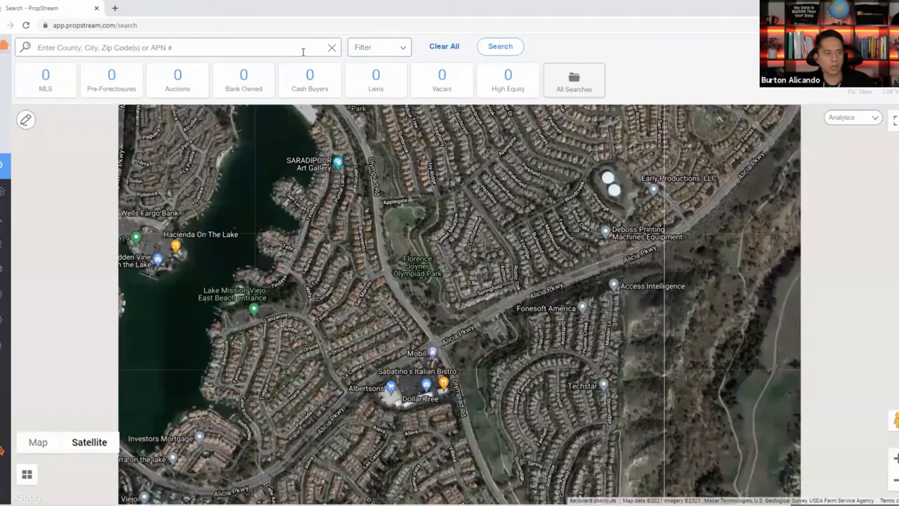
pyautogui.click(215, 50)
pyautogui.click(125, 101)
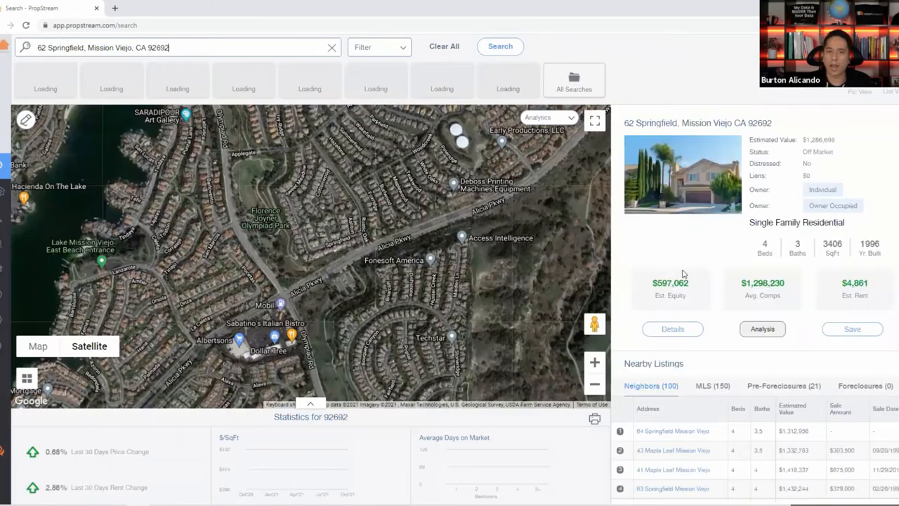
pyautogui.click(672, 328)
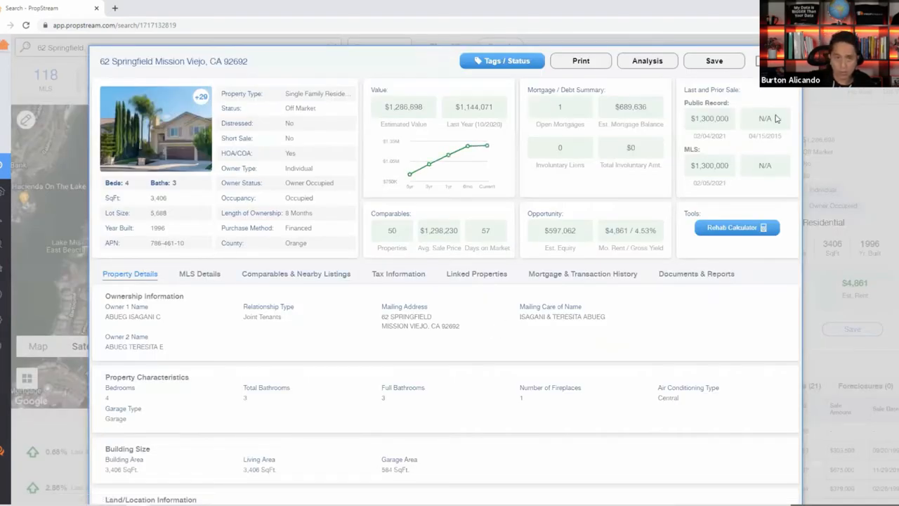
pyautogui.press('Escape')
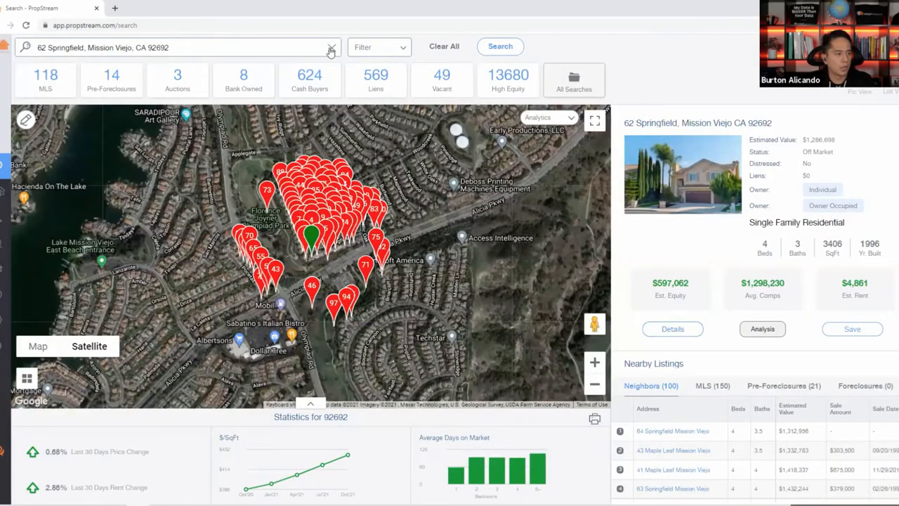
pyautogui.click(332, 47)
pyautogui.click(57, 135)
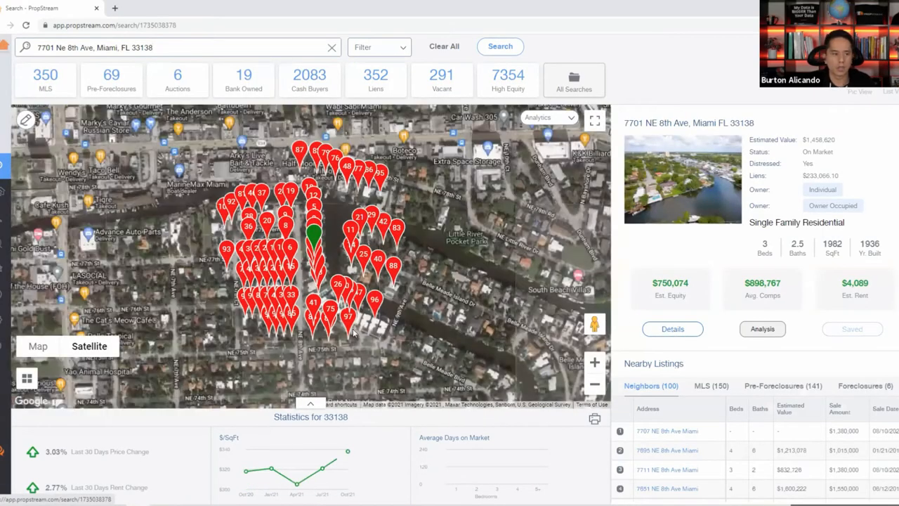
# Open the Miami property's full details and highlight its tags, owner name and note text.
pyautogui.click(672, 330)
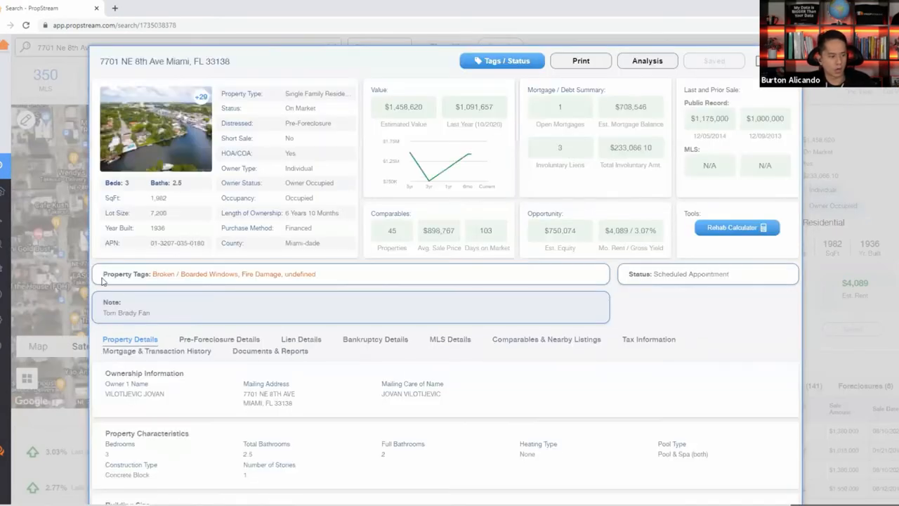
pyautogui.moveTo(103, 274); pyautogui.dragTo(722, 314)
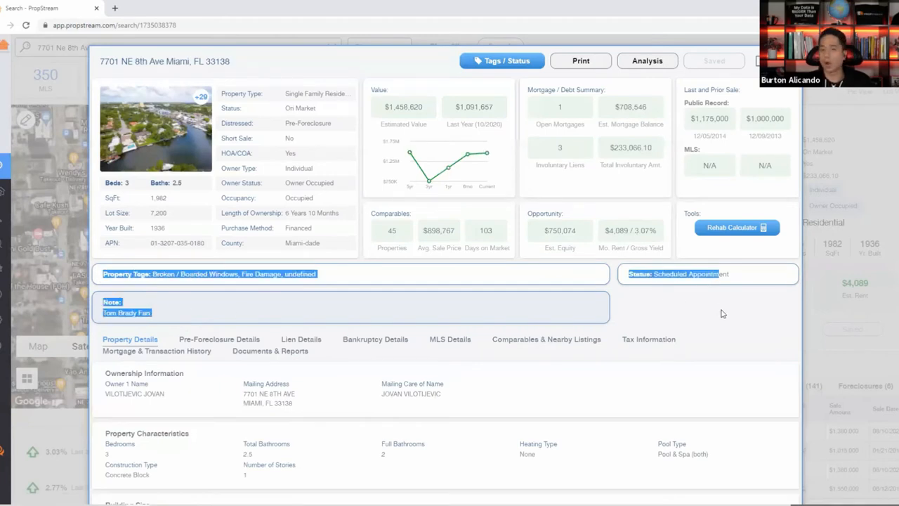
pyautogui.click(273, 329)
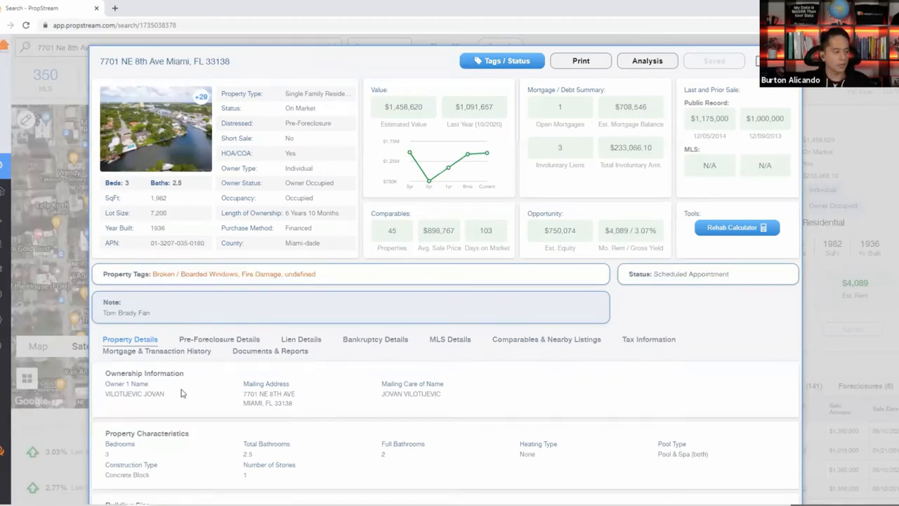
pyautogui.tripleClick(155, 393)
pyautogui.moveTo(160, 315); pyautogui.dragTo(101, 307)
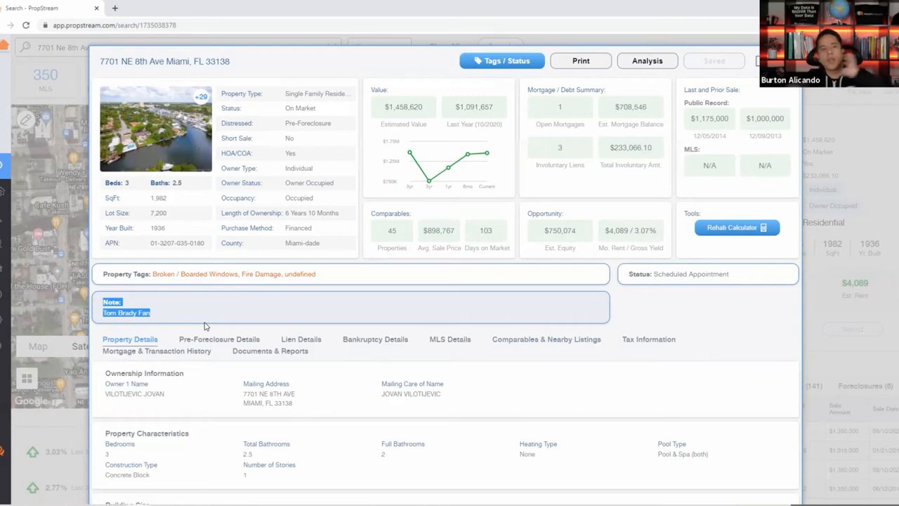
pyautogui.click(785, 61)
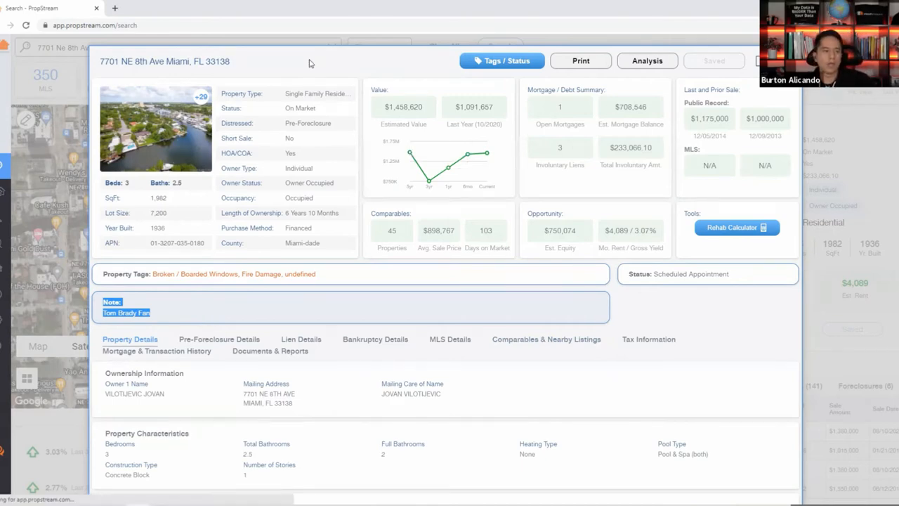
pyautogui.click(311, 52)
pyautogui.click(331, 49)
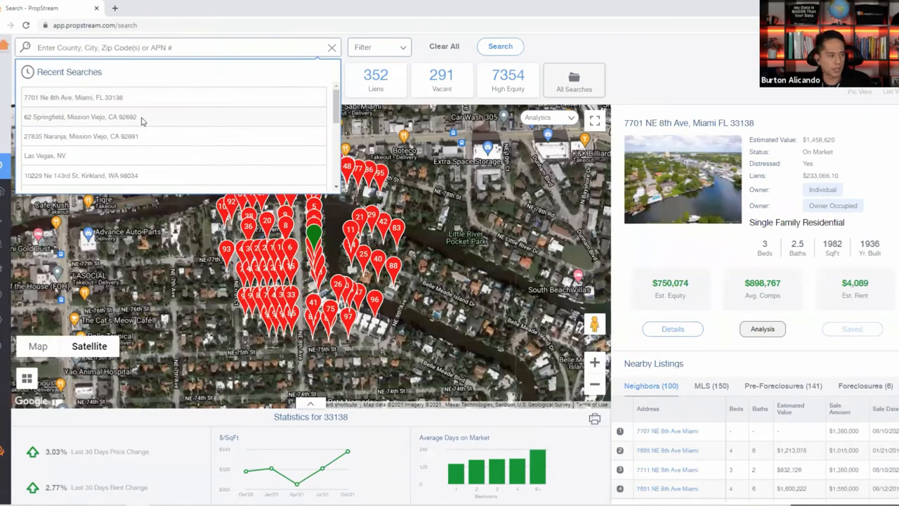
pyautogui.click(196, 117)
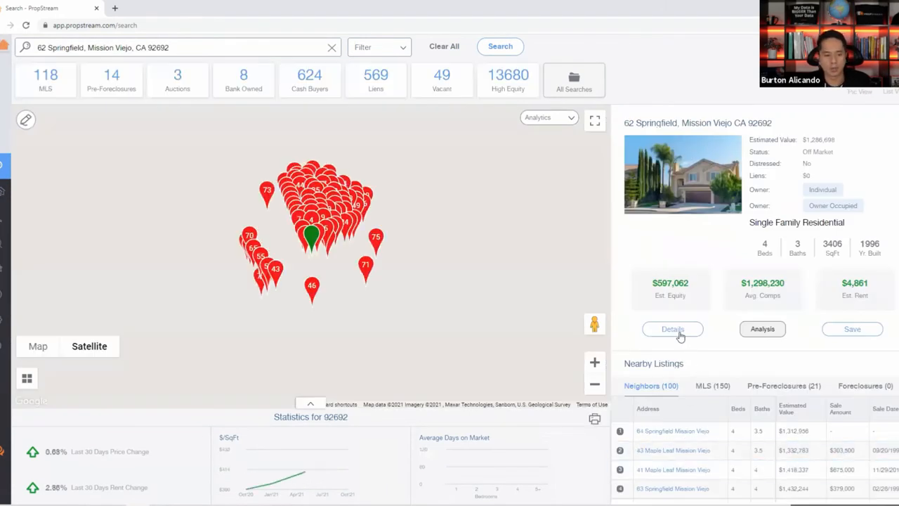
pyautogui.click(673, 328)
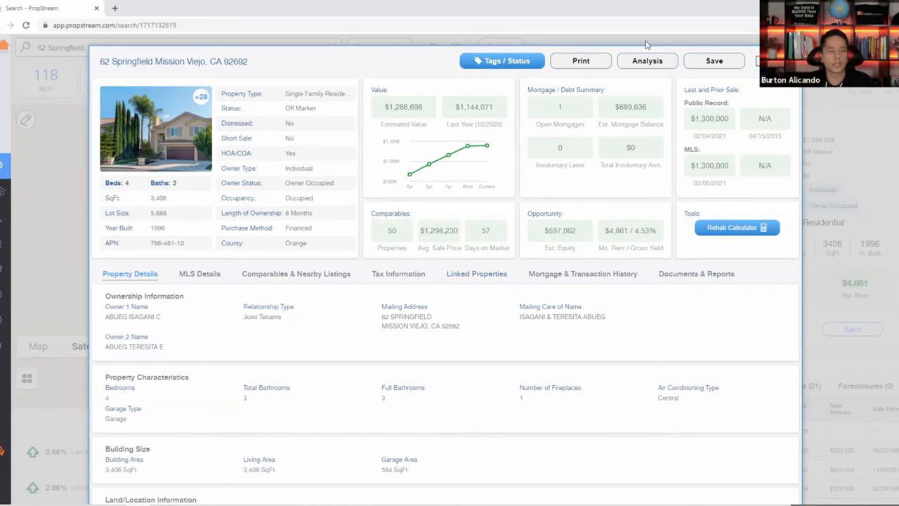
pyautogui.click(579, 62)
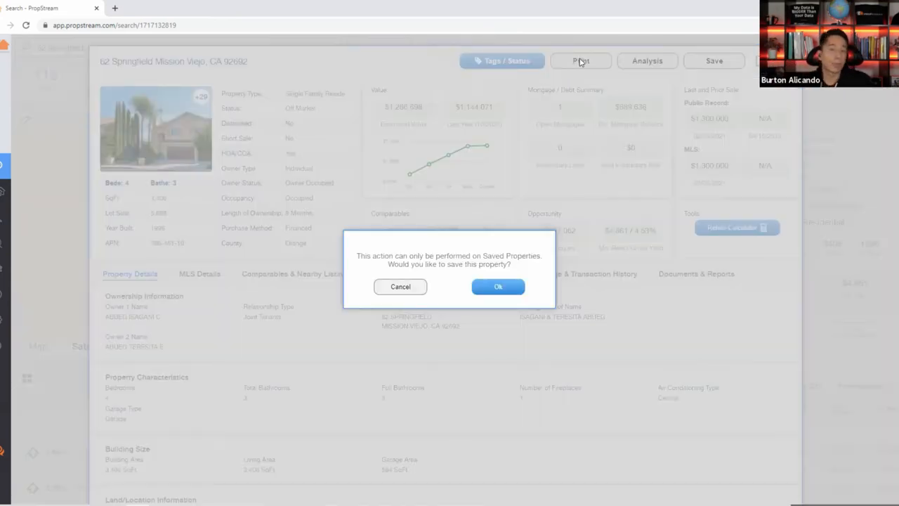
pyautogui.click(514, 296)
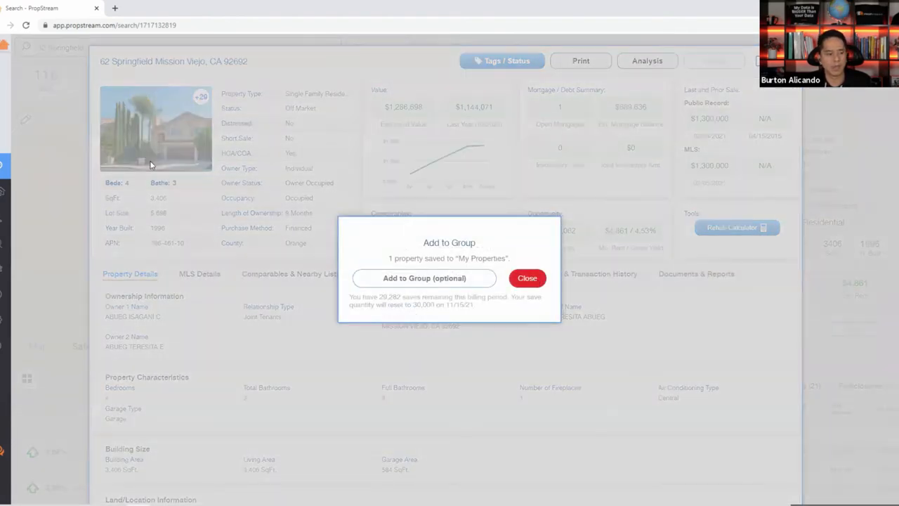
pyautogui.click(535, 279)
pyautogui.moveTo(6, 196)
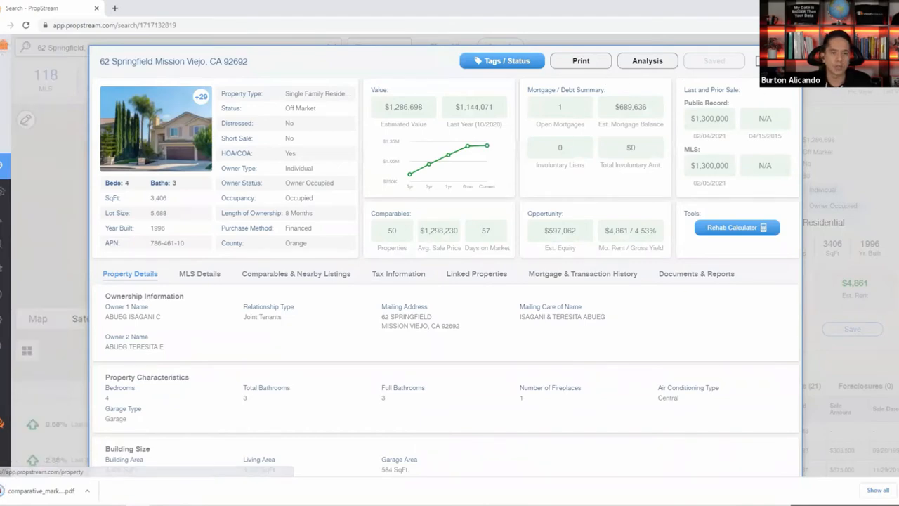
pyautogui.click(786, 61)
pyautogui.click(456, 52)
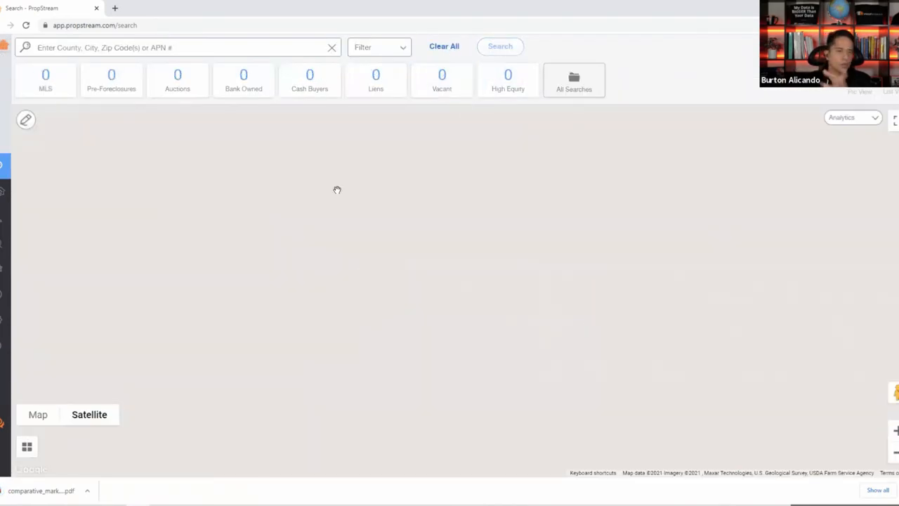
pyautogui.click(12, 191)
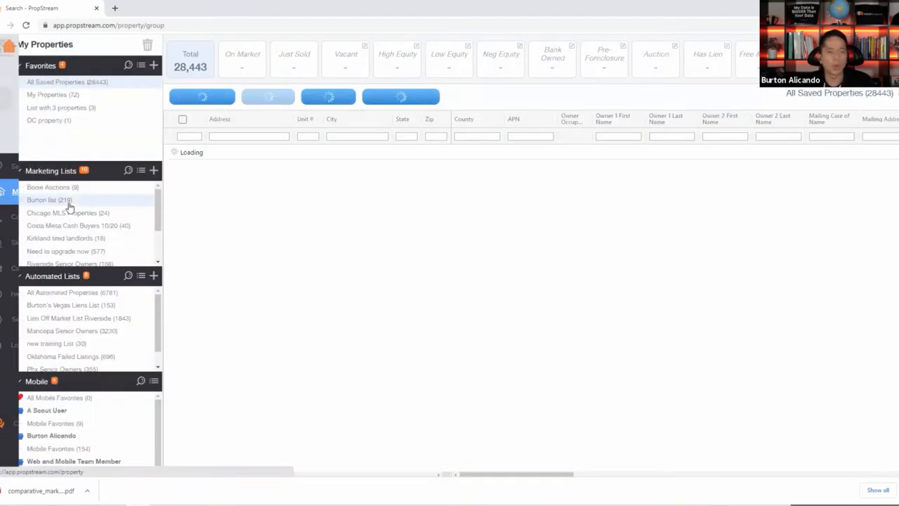
pyautogui.click(47, 96)
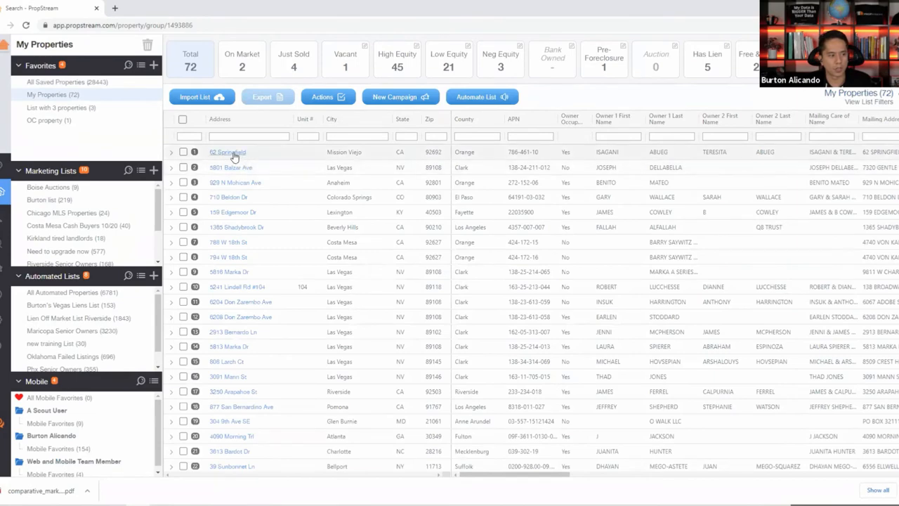
pyautogui.click(232, 152)
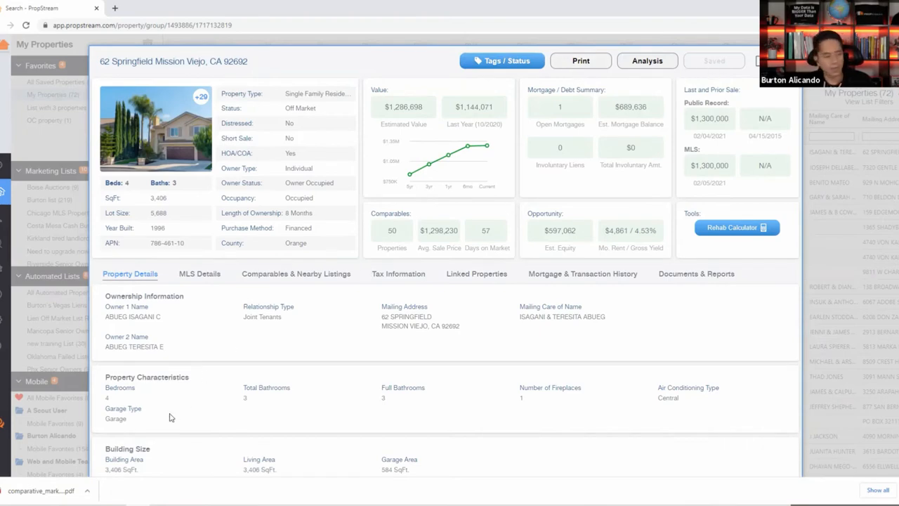
pyautogui.click(69, 489)
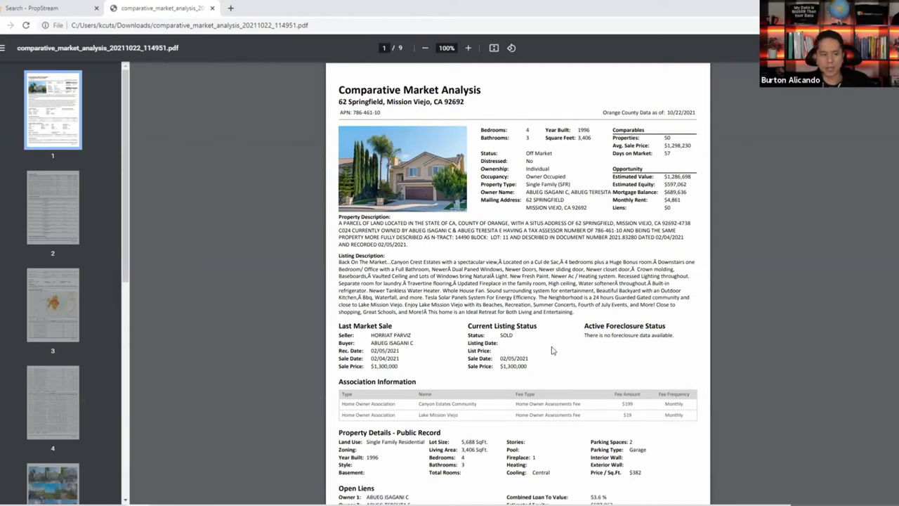
# Scroll through all 9 pages of the CMA PDF to the Mission Viejo statistics ($789,269 average list price).
pyautogui.scroll(-5, 491, 316)
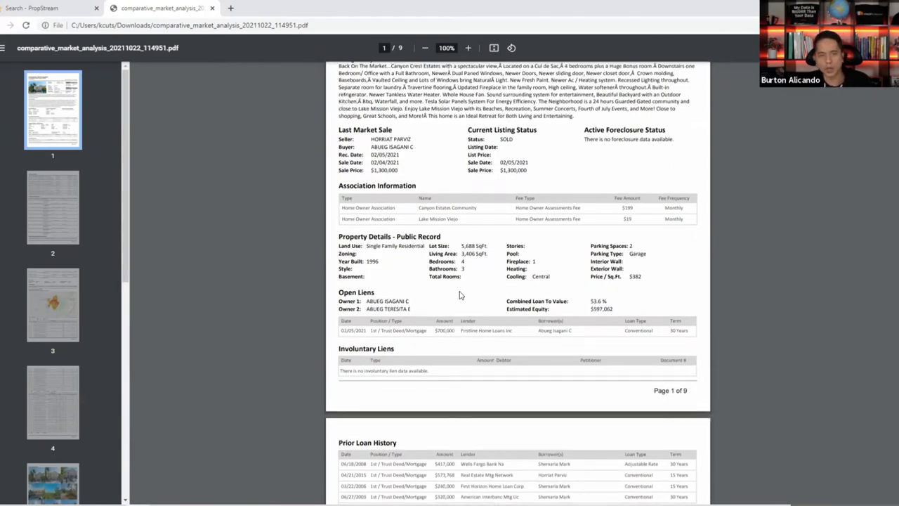
pyautogui.scroll(-1, 460, 295)
pyautogui.scroll(-4, 444, 281)
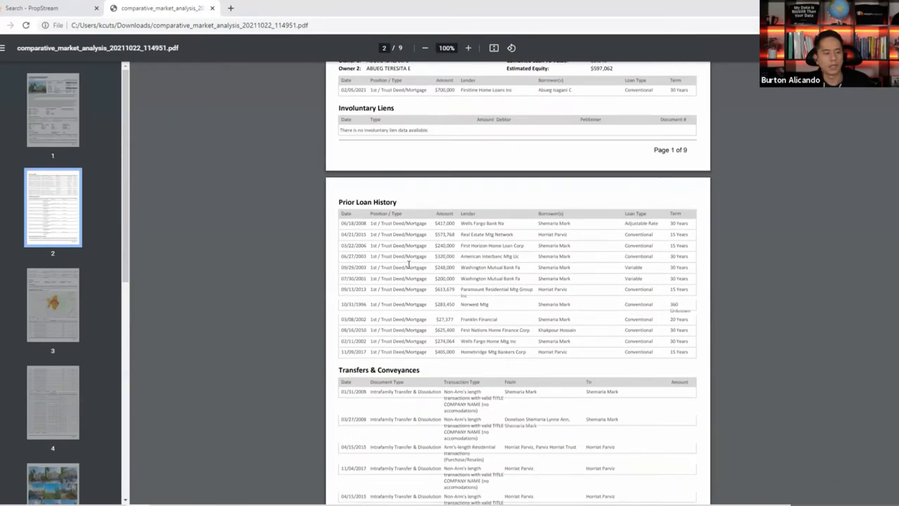
pyautogui.scroll(-5, 408, 278)
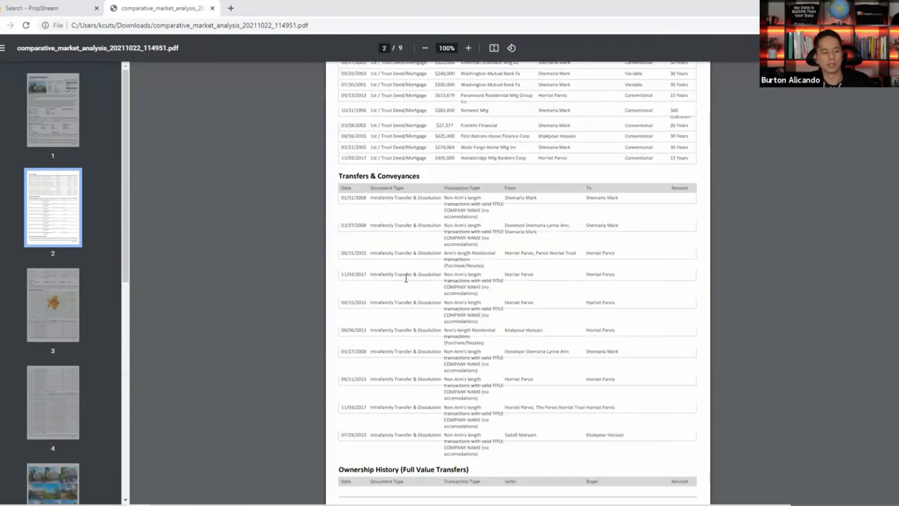
pyautogui.scroll(-12, 511, 263)
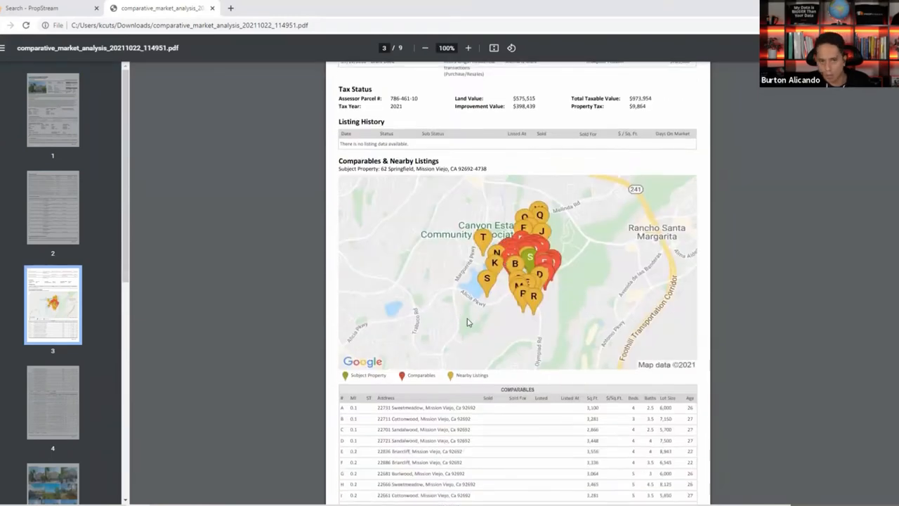
pyautogui.scroll(-5, 464, 293)
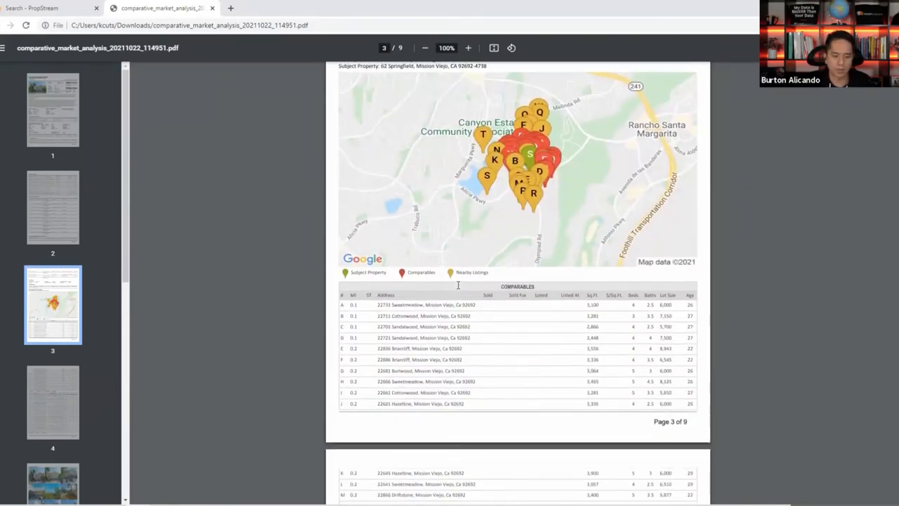
pyautogui.scroll(-19, 419, 174)
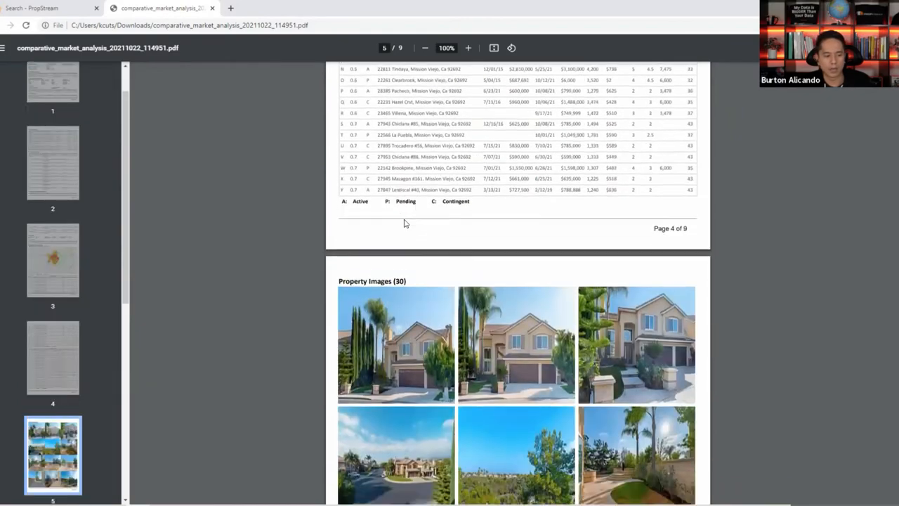
pyautogui.scroll(-12, 573, 318)
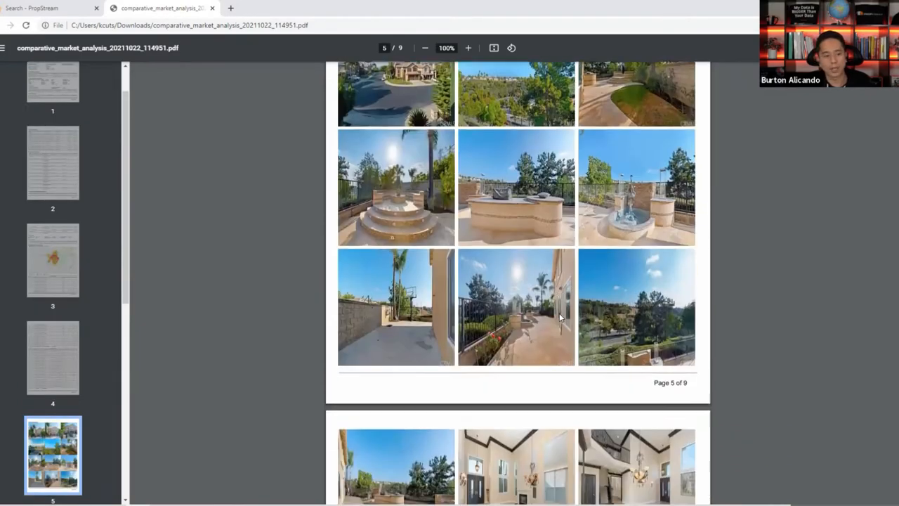
pyautogui.scroll(-15, 558, 313)
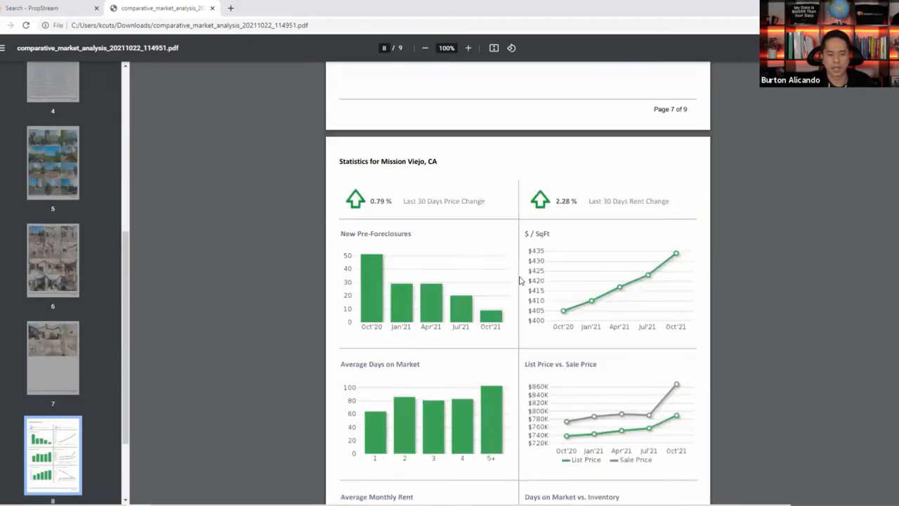
pyautogui.scroll(-3, 516, 287)
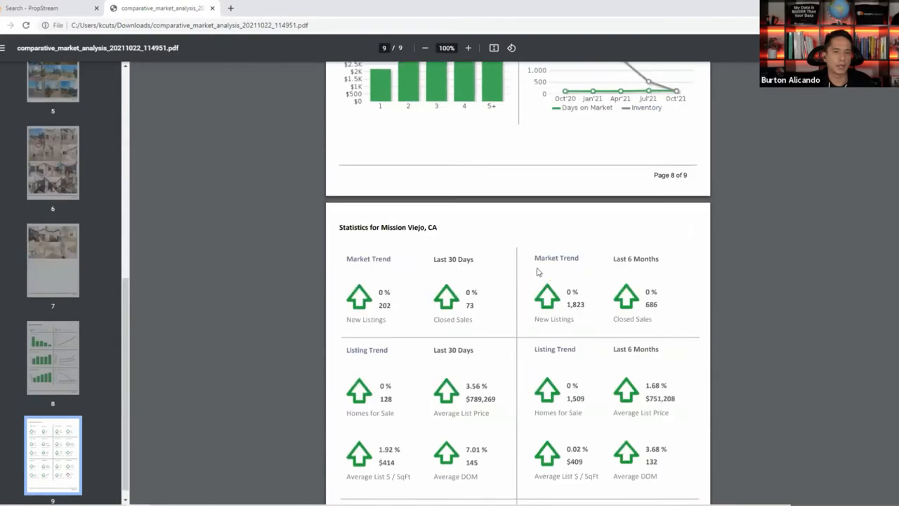
pyautogui.click(213, 8)
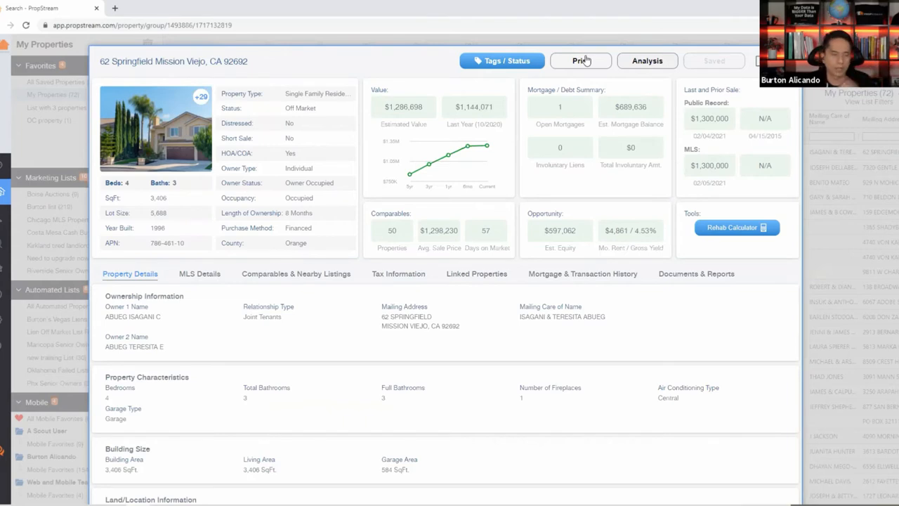
pyautogui.click(630, 61)
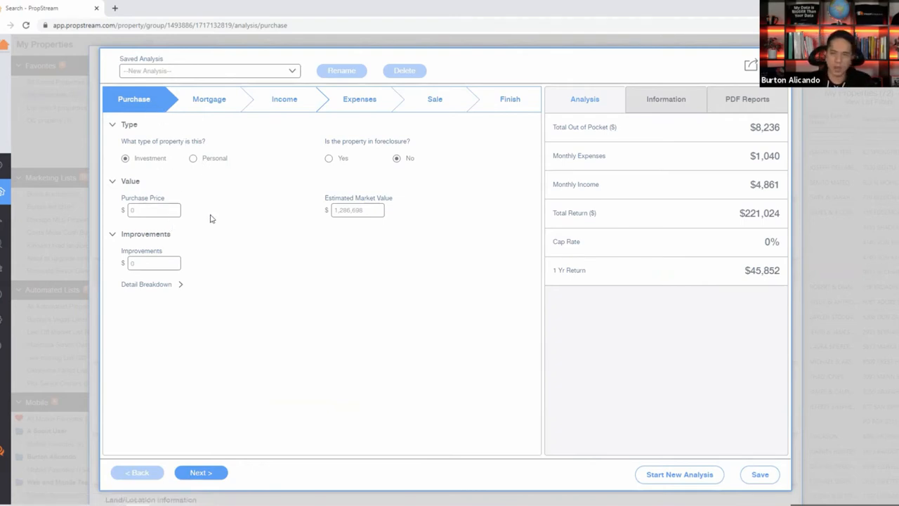
pyautogui.click(162, 286)
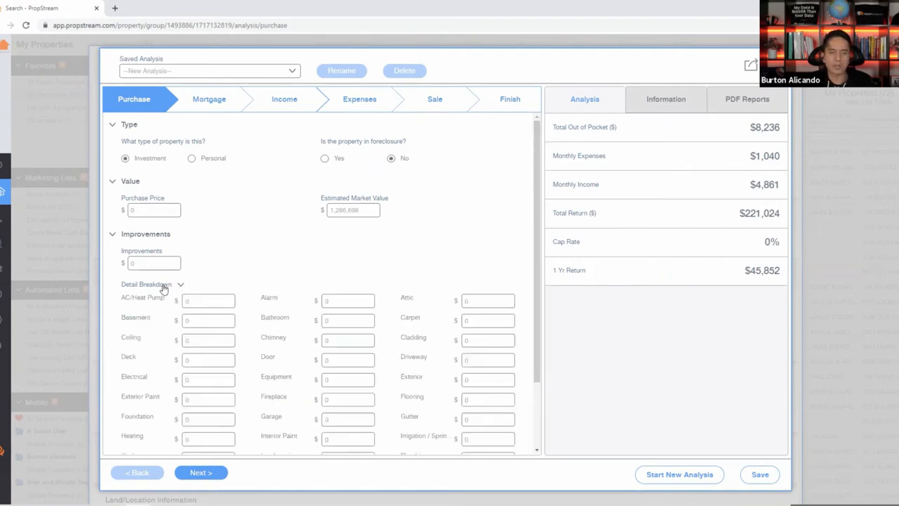
pyautogui.click(162, 286)
# Advance past Purchase and Mortgage (first mortgage $0) to the Income step.
pyautogui.click(213, 473)
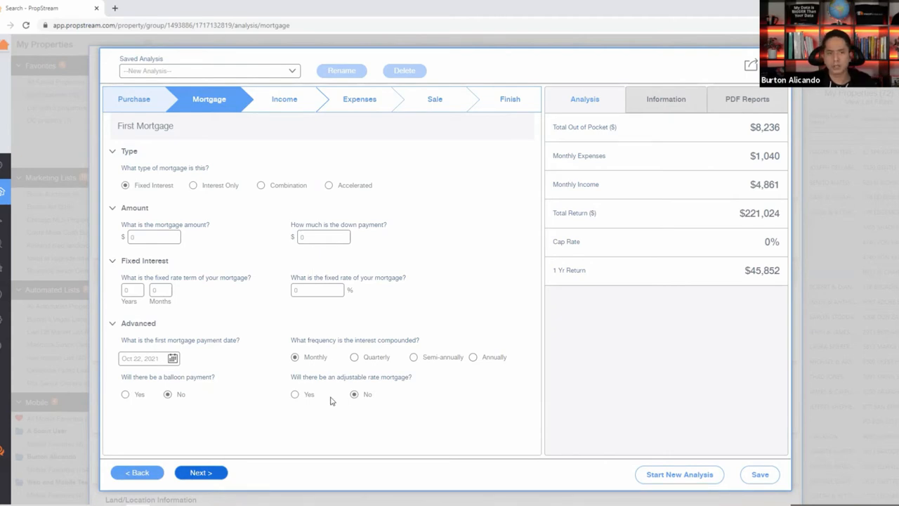
pyautogui.click(204, 476)
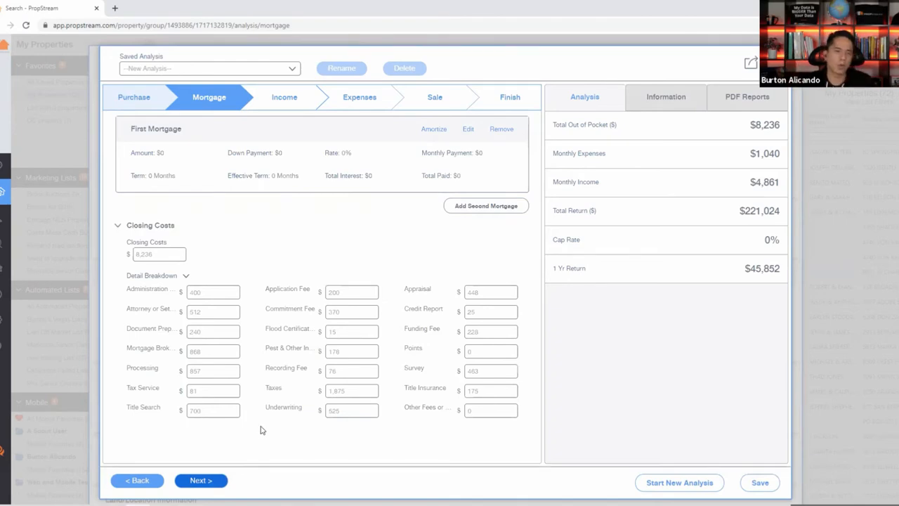
pyautogui.click(198, 482)
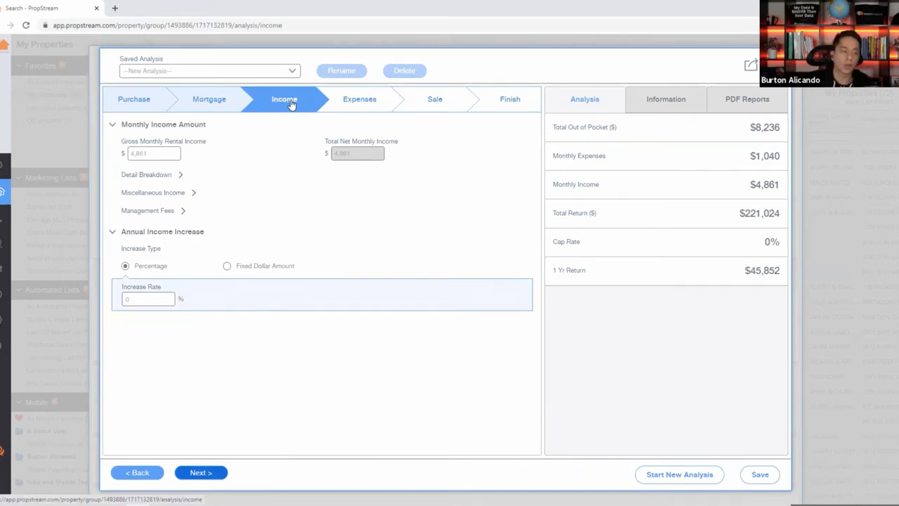
# Move past Income ($4,861 gross monthly rent), Expenses and Sale to the Finish step's eight reports.
pyautogui.click(159, 155)
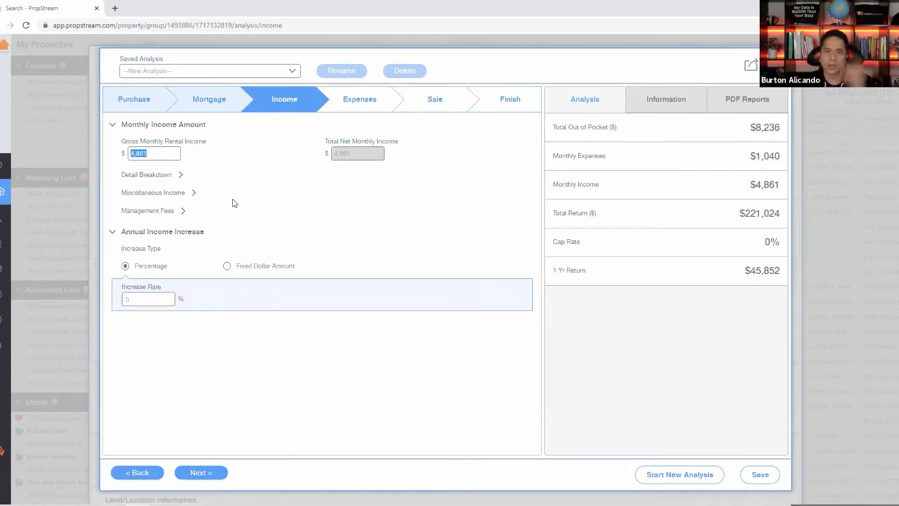
pyautogui.click(200, 472)
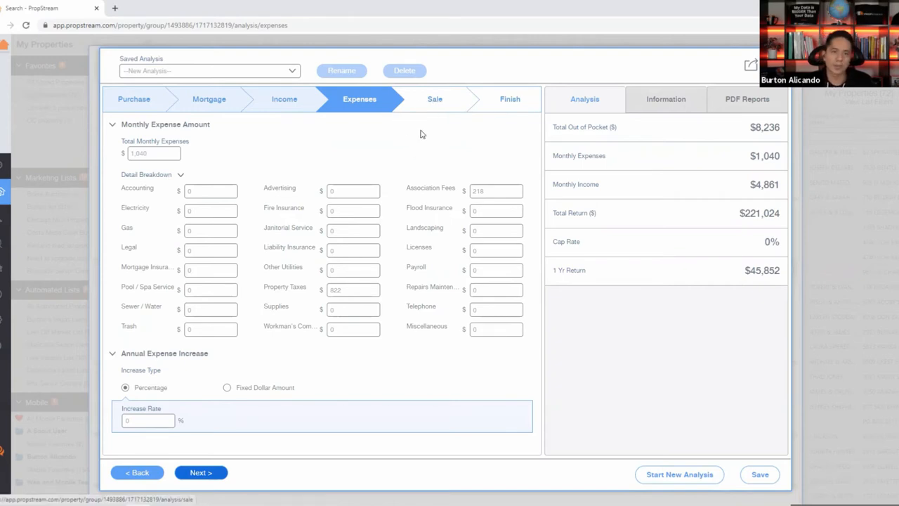
pyautogui.click(207, 473)
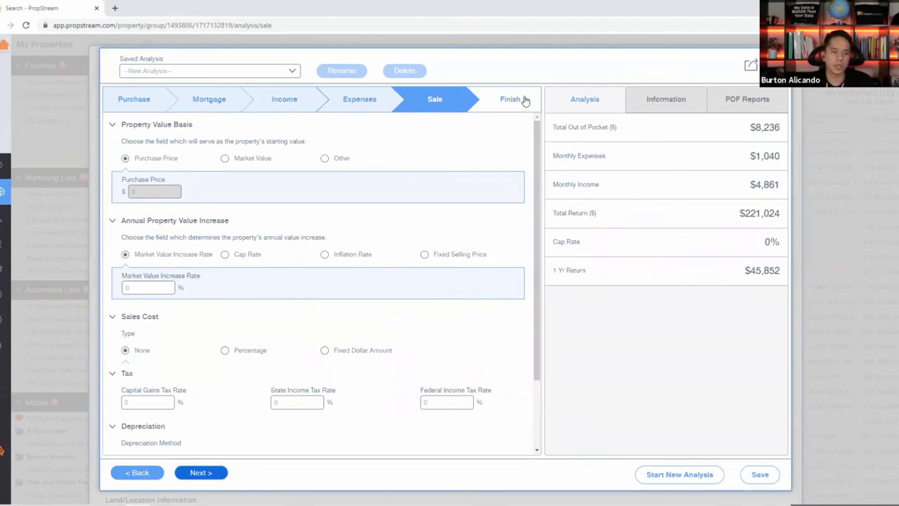
pyautogui.click(203, 472)
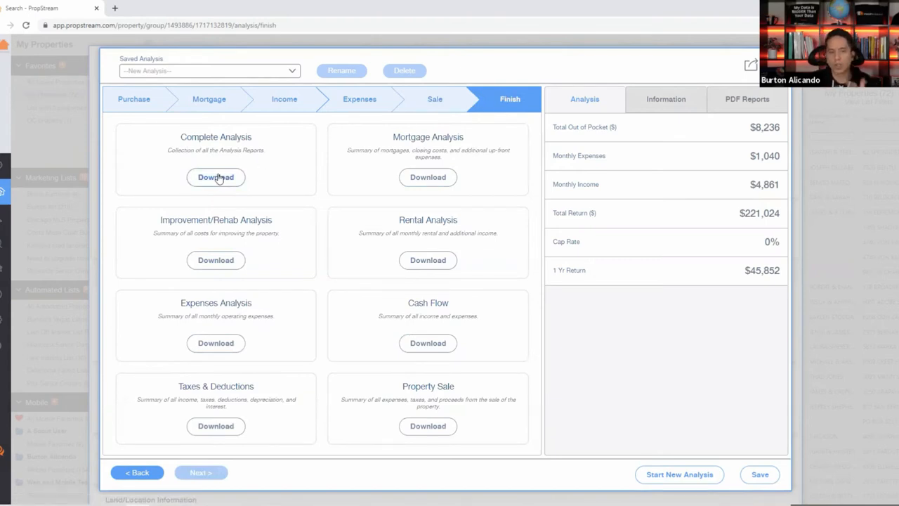
# Review the $221,024 total return and the Information tab figures before leaving the analysis.
pyautogui.moveTo(736, 210); pyautogui.dragTo(779, 212)
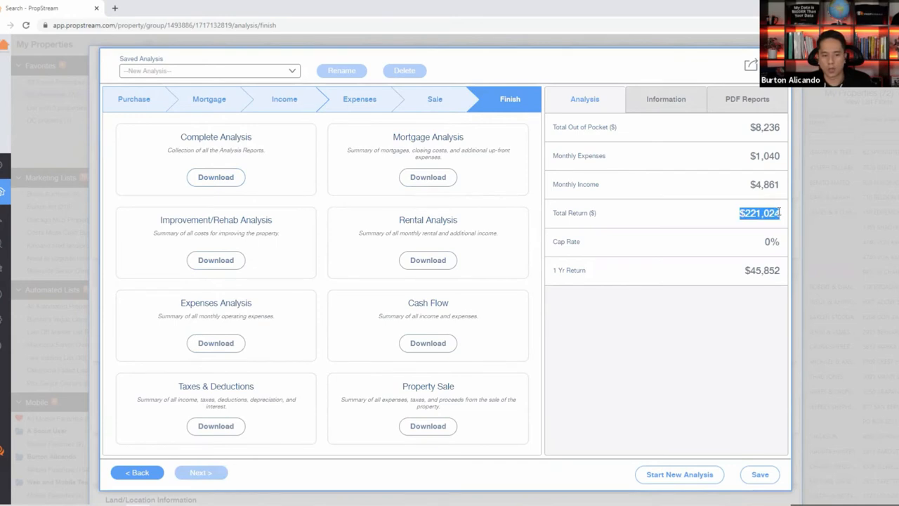
pyautogui.click(673, 107)
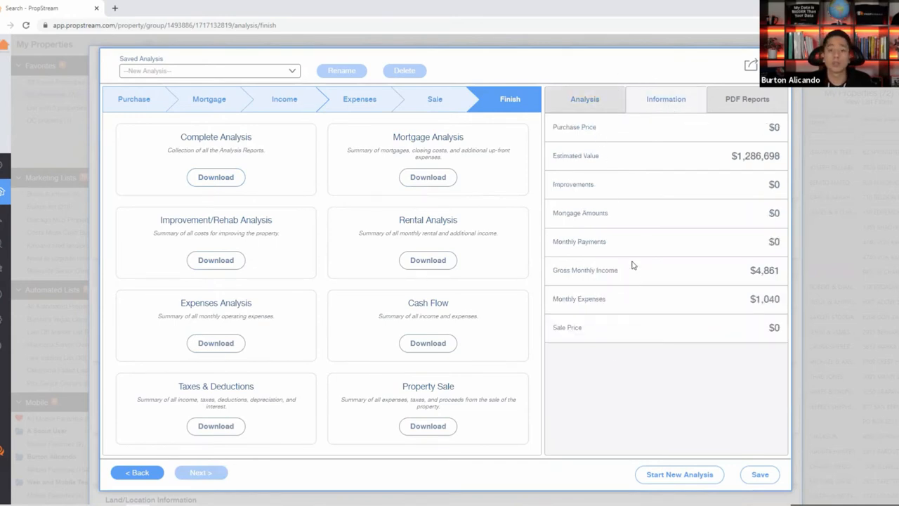
pyautogui.click(621, 100)
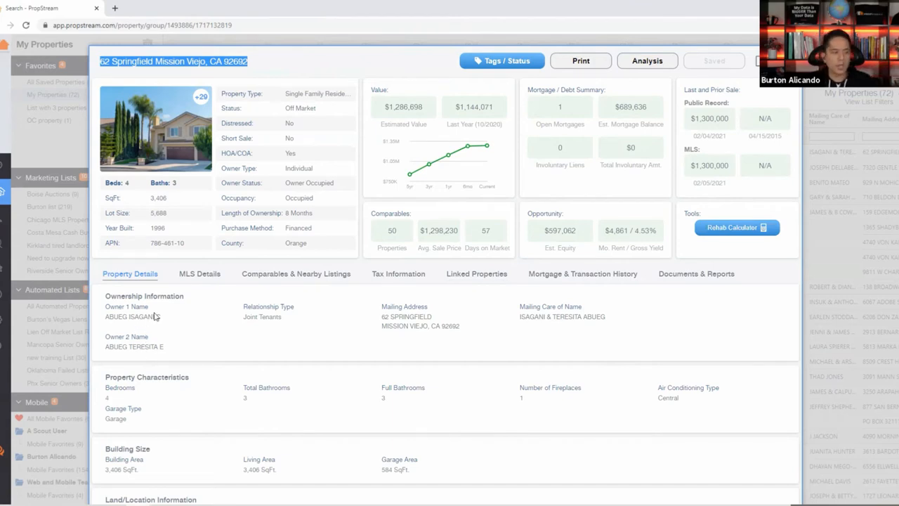
pyautogui.click(581, 275)
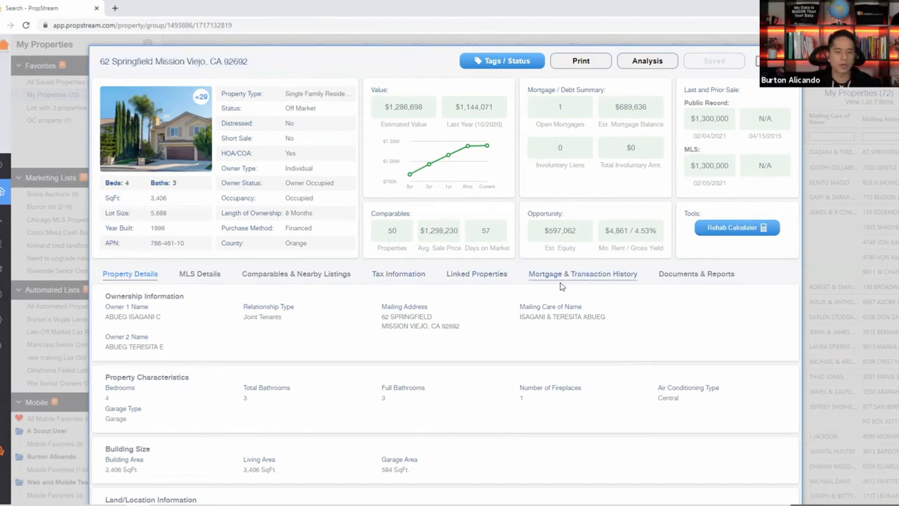
pyautogui.click(478, 283)
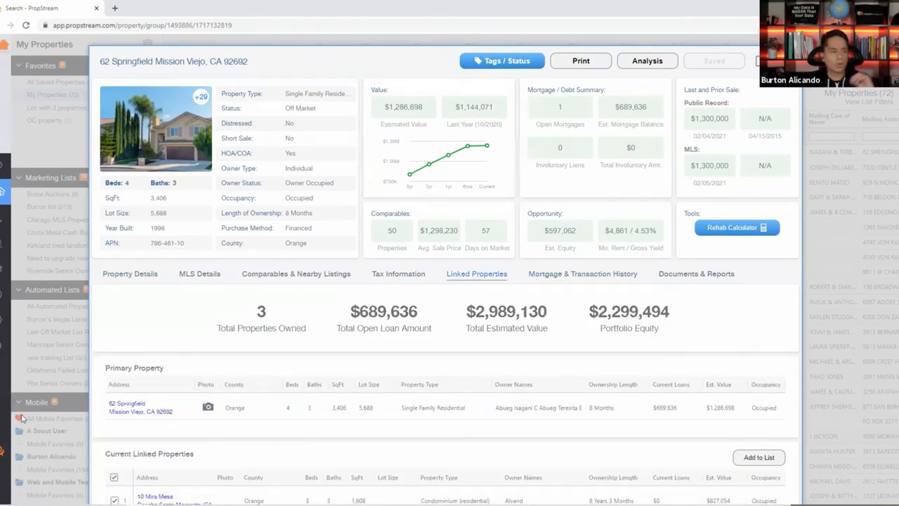
pyautogui.click(137, 283)
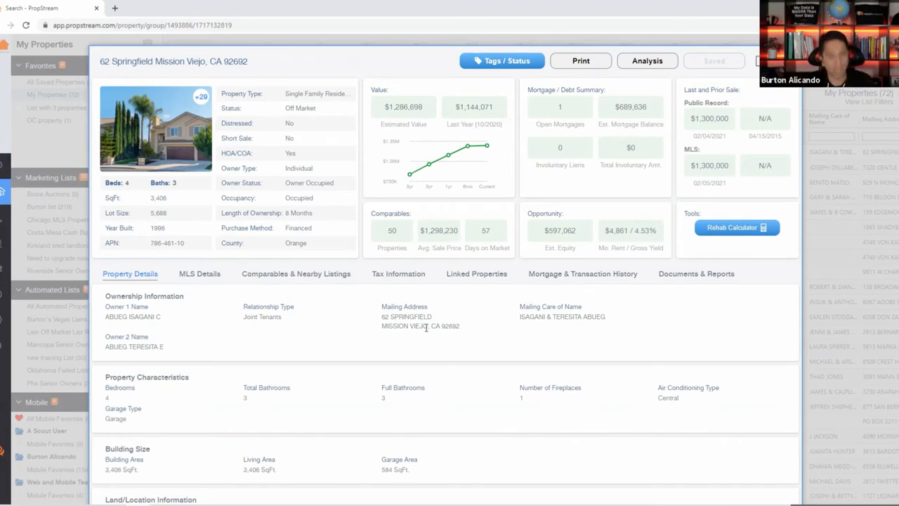
pyautogui.click(753, 231)
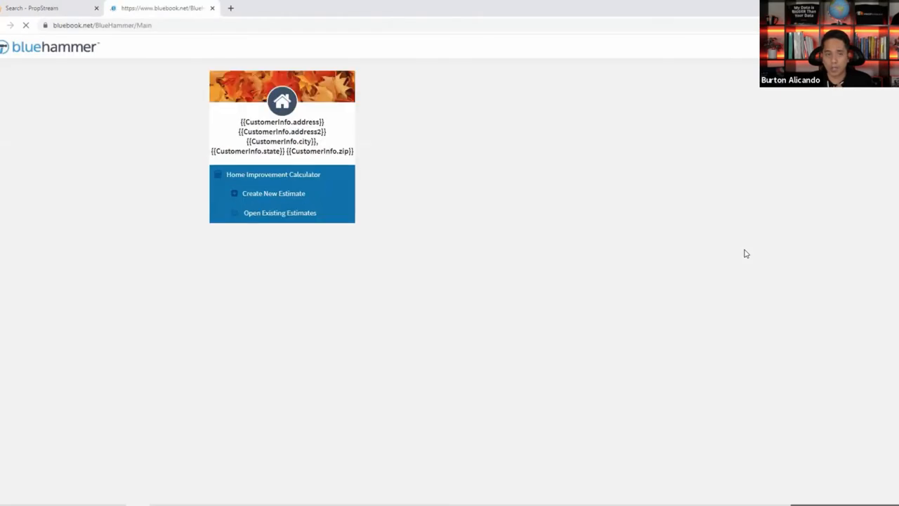
pyautogui.click(33, 12)
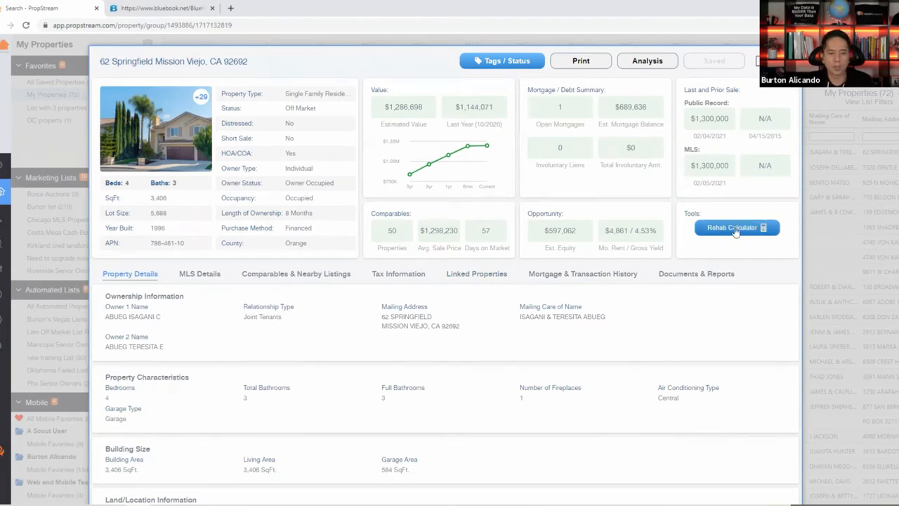
pyautogui.click(163, 9)
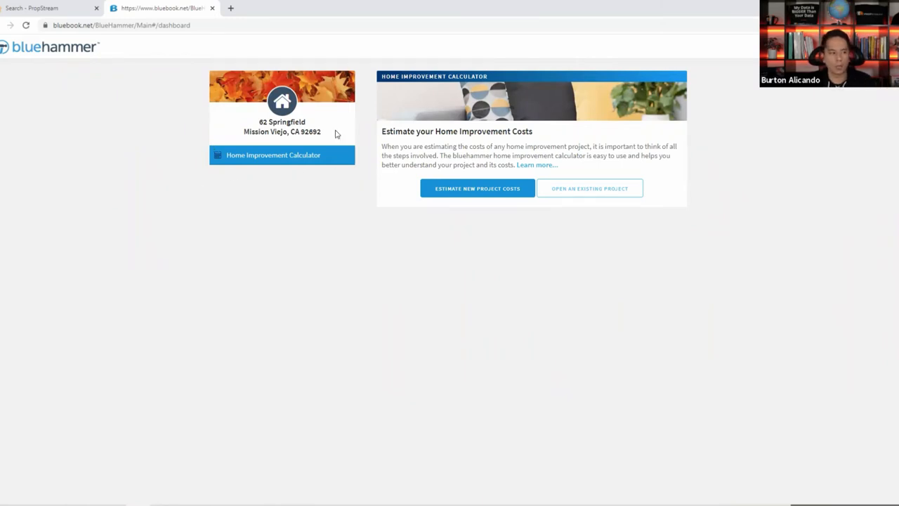
pyautogui.moveTo(335, 134); pyautogui.dragTo(245, 120)
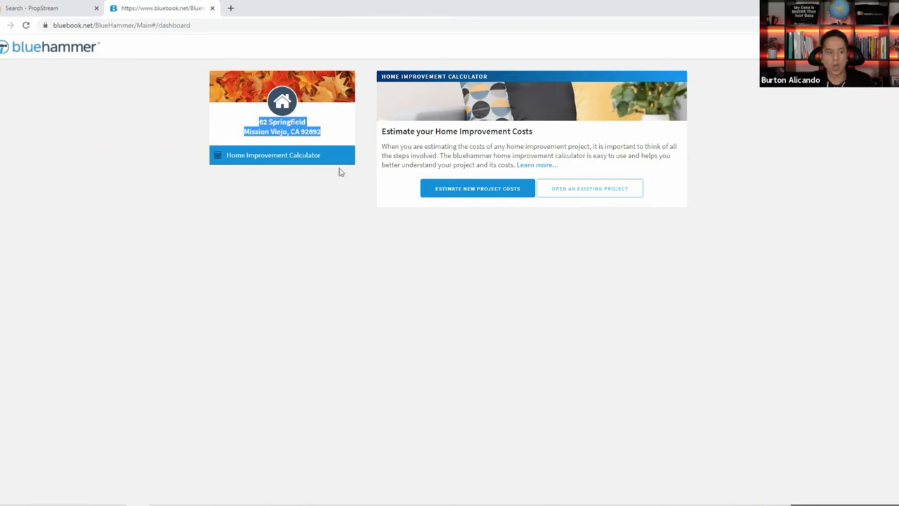
pyautogui.click(359, 150)
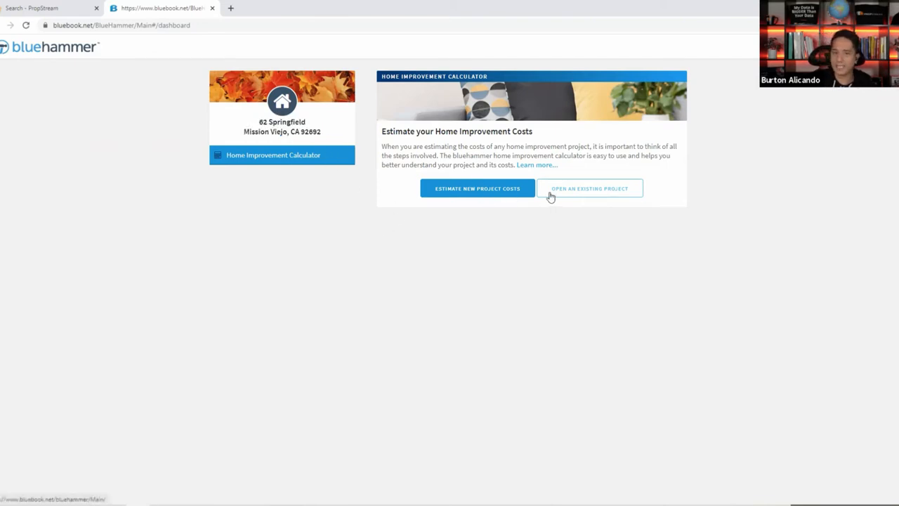
# Create a new estimate project, keeping the default project name.
pyautogui.click(503, 188)
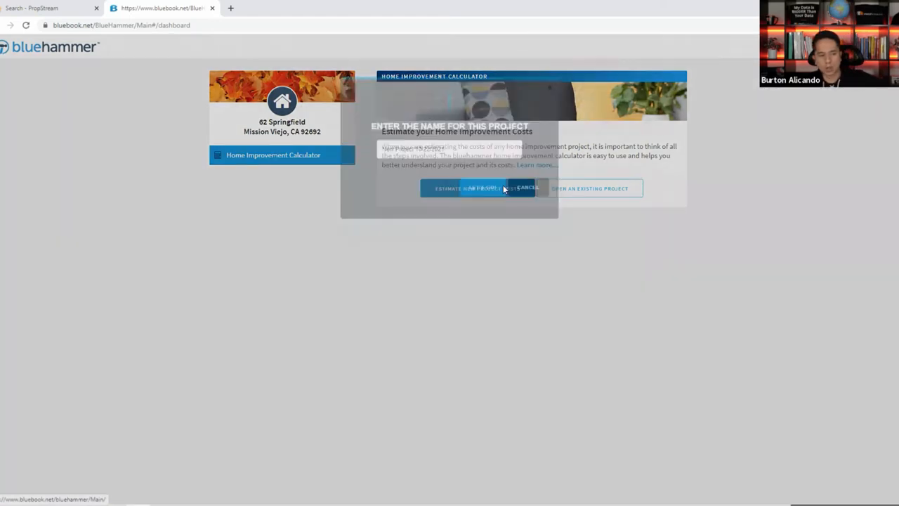
pyautogui.doubleClick(455, 160)
pyautogui.click(453, 160)
pyautogui.tripleClick(449, 161)
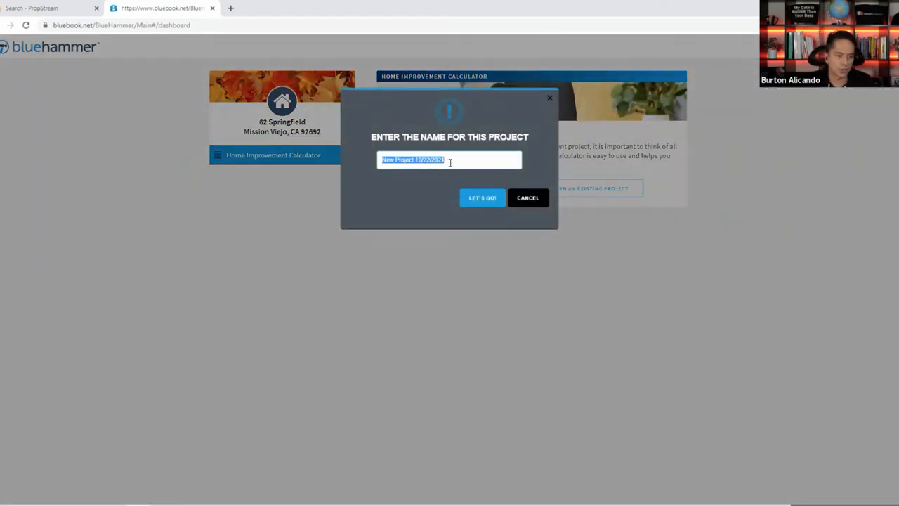
pyautogui.click(476, 203)
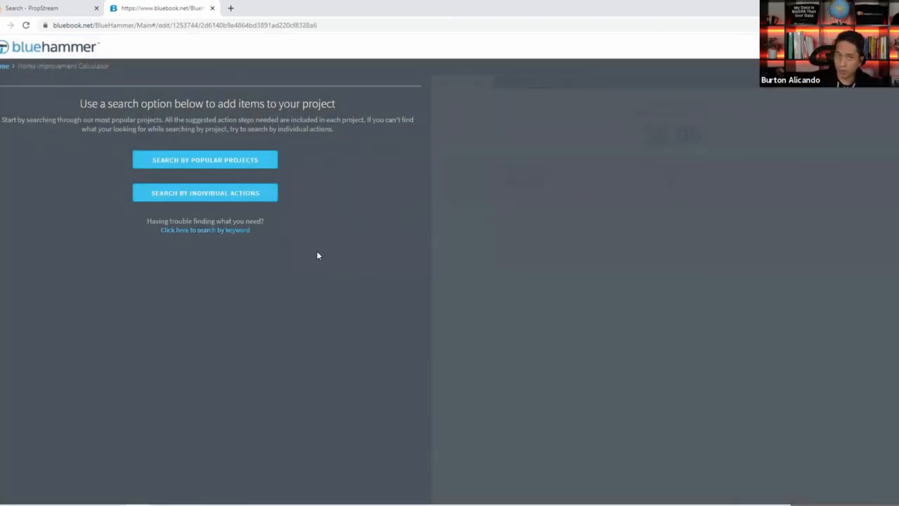
# Glance at the repair-action categories, then browse by Popular Projects instead.
pyautogui.click(195, 200)
pyautogui.scroll(-3, 194, 202)
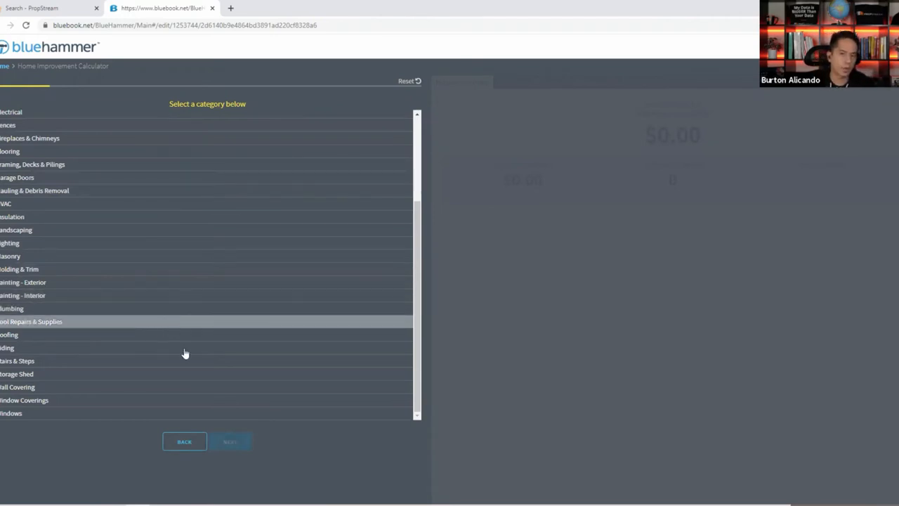
pyautogui.click(193, 443)
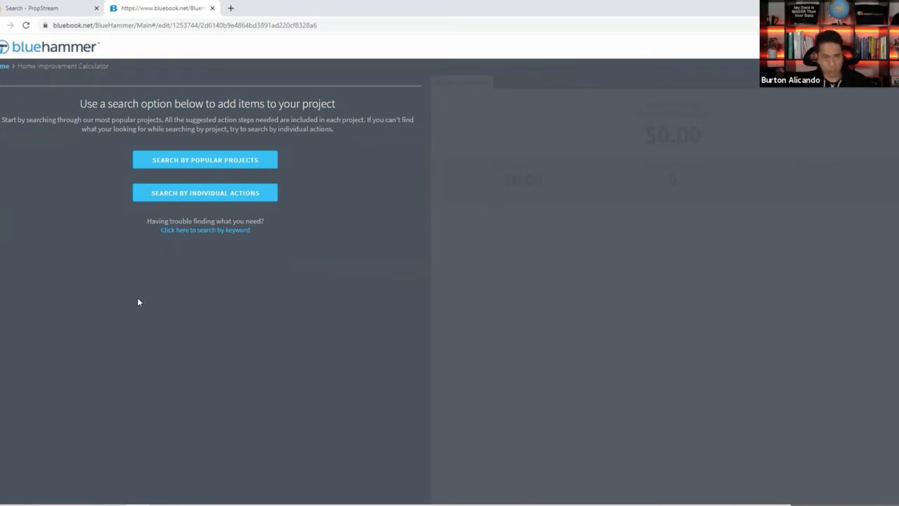
pyautogui.click(181, 161)
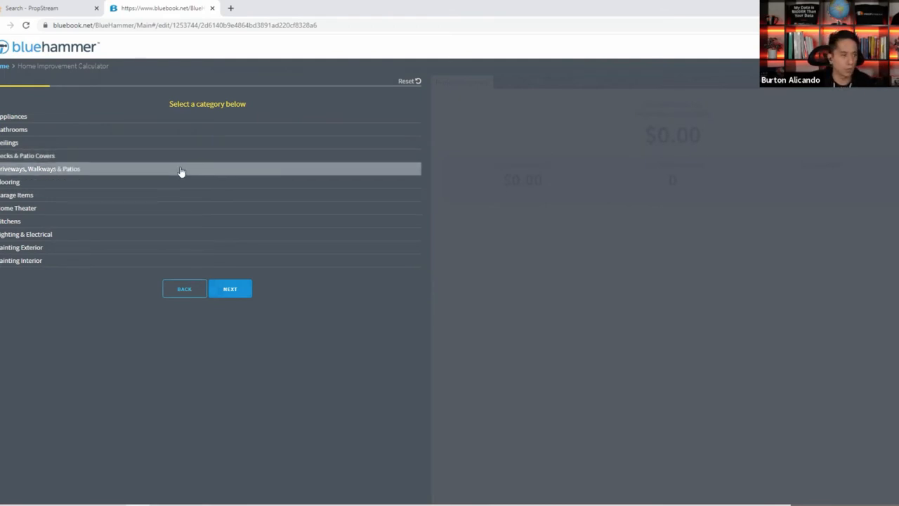
# Pick the shower-only natural stone tile remodel from Bathrooms > Complete Remodels.
pyautogui.click(183, 289)
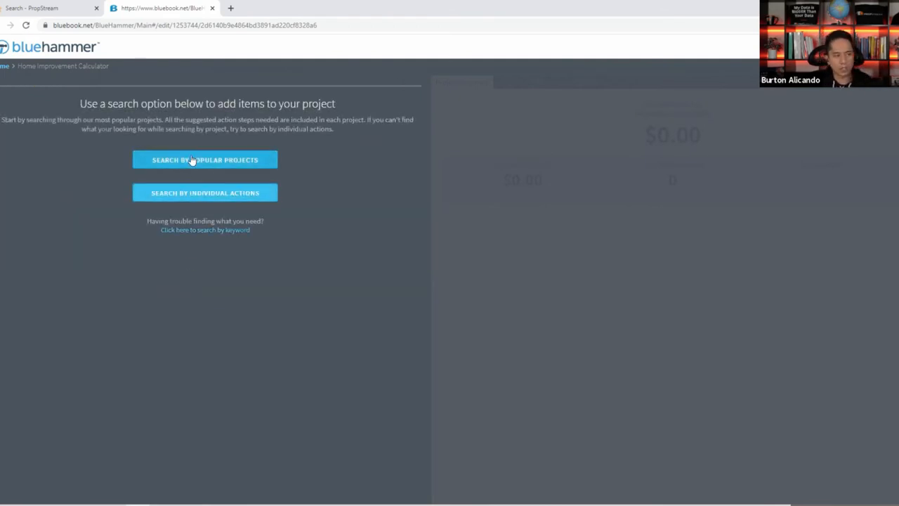
pyautogui.click(205, 164)
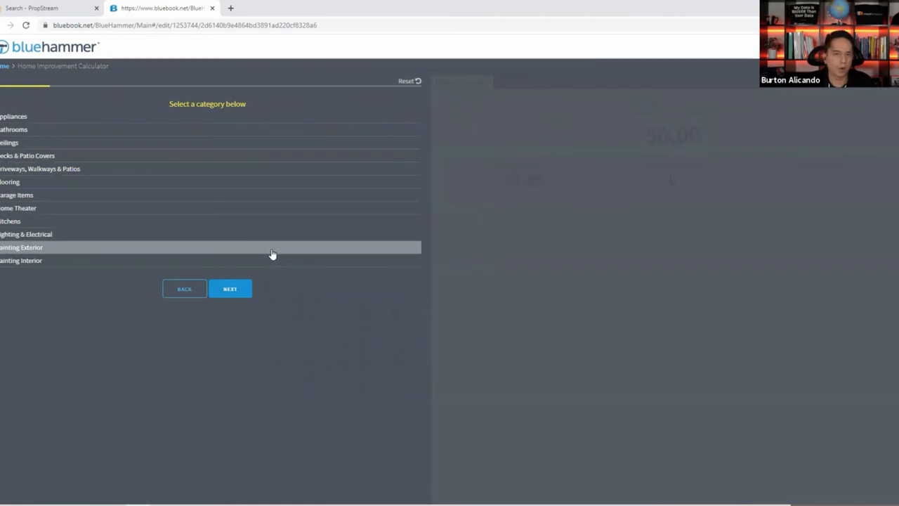
pyautogui.click(38, 131)
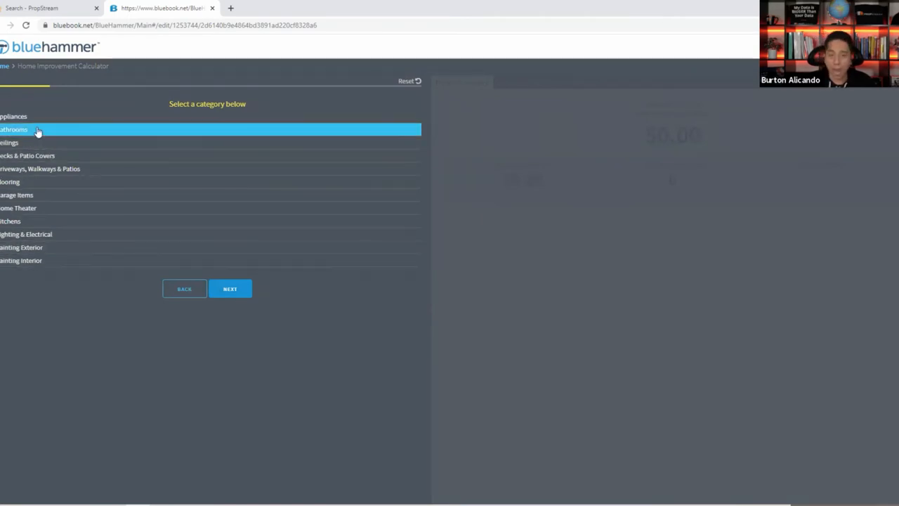
pyautogui.click(234, 291)
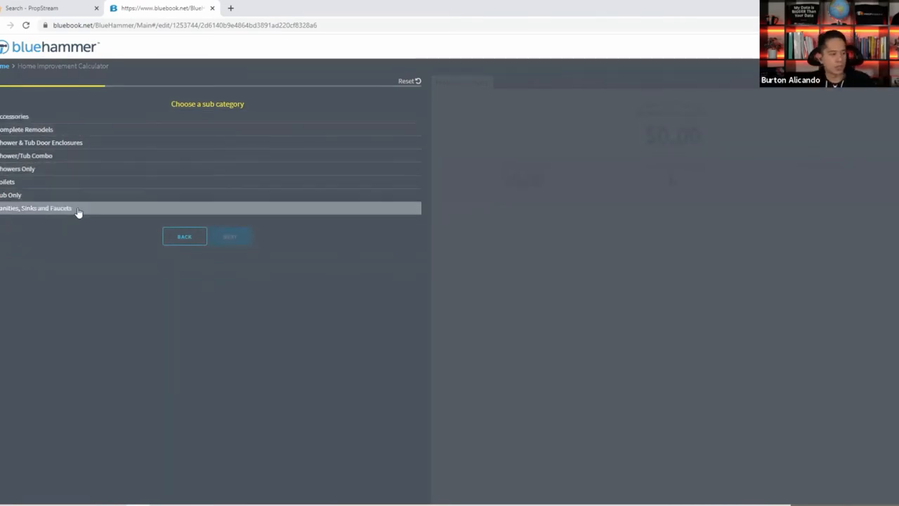
pyautogui.click(74, 130)
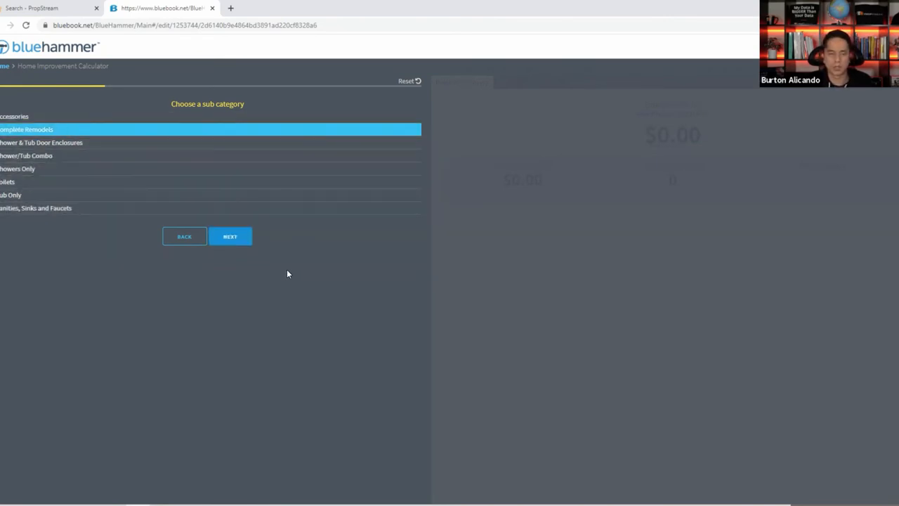
pyautogui.click(238, 240)
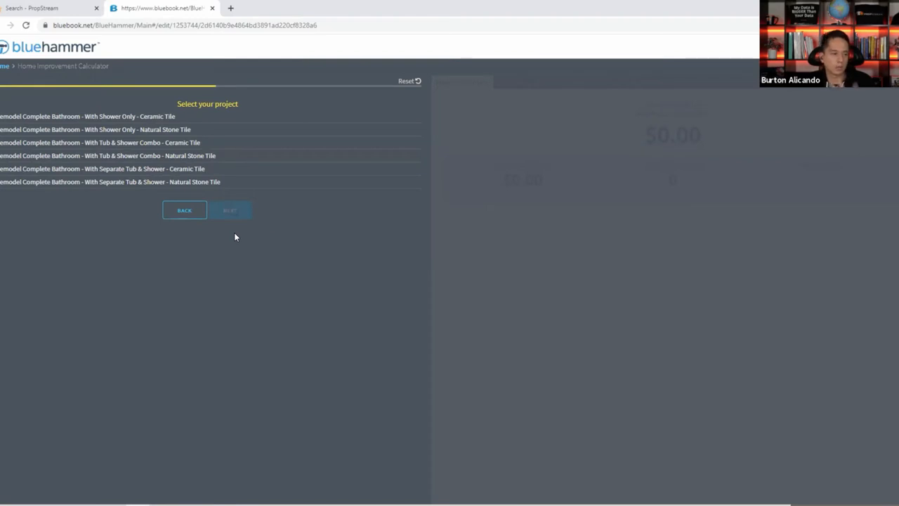
pyautogui.click(111, 132)
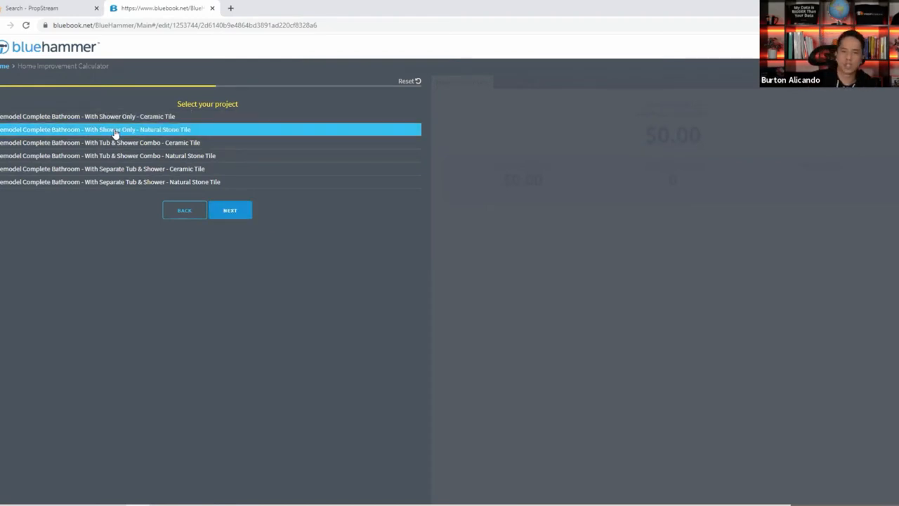
pyautogui.click(244, 211)
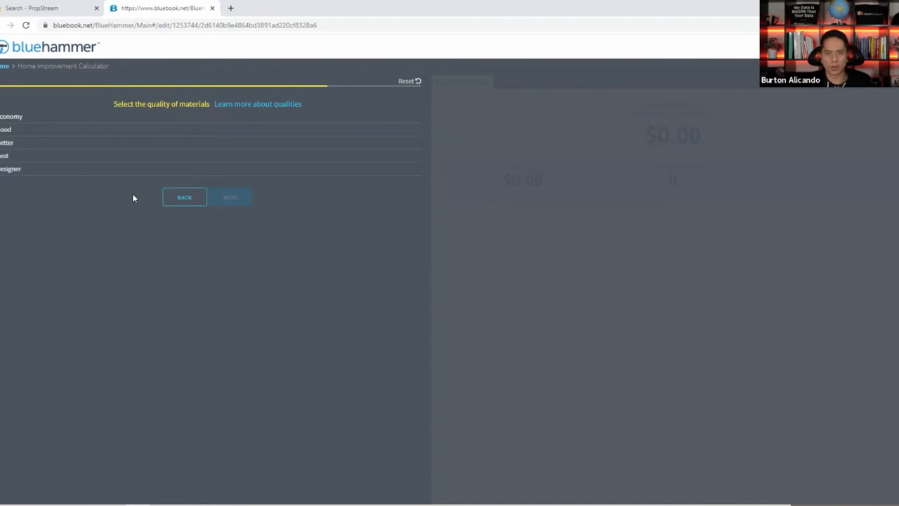
# Choose Better material quality and add it to the estimate with Bathroom as the area.
pyautogui.click(68, 172)
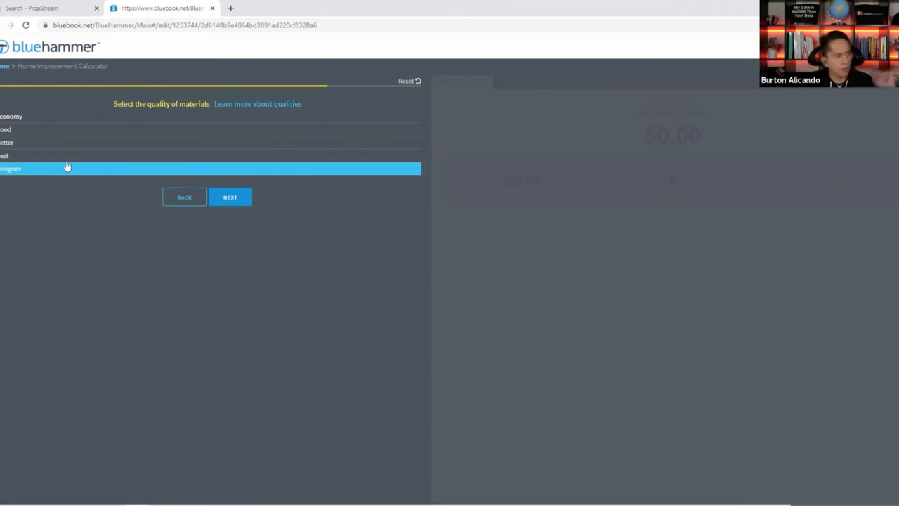
pyautogui.click(64, 150)
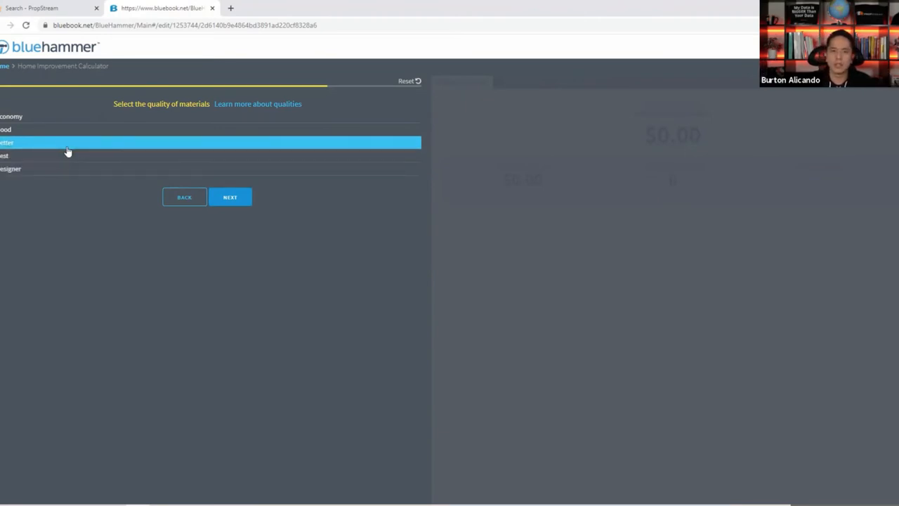
pyautogui.click(57, 118)
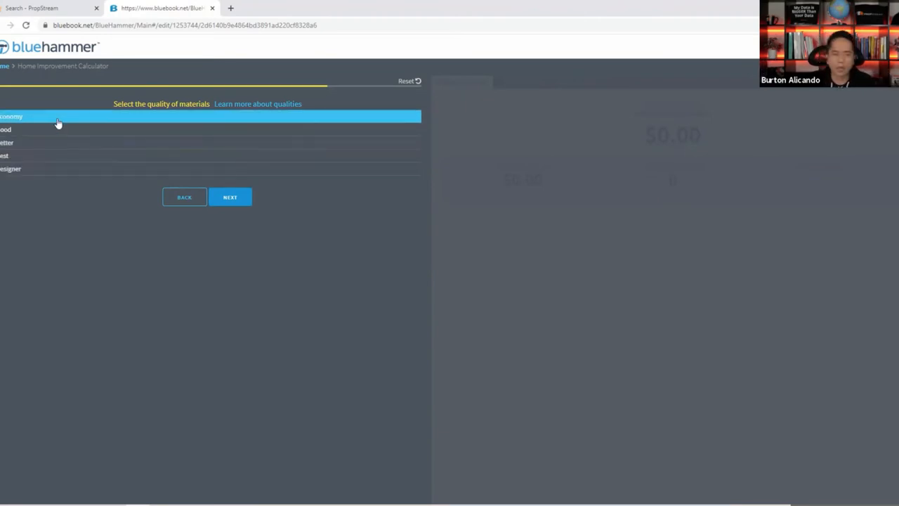
pyautogui.click(45, 145)
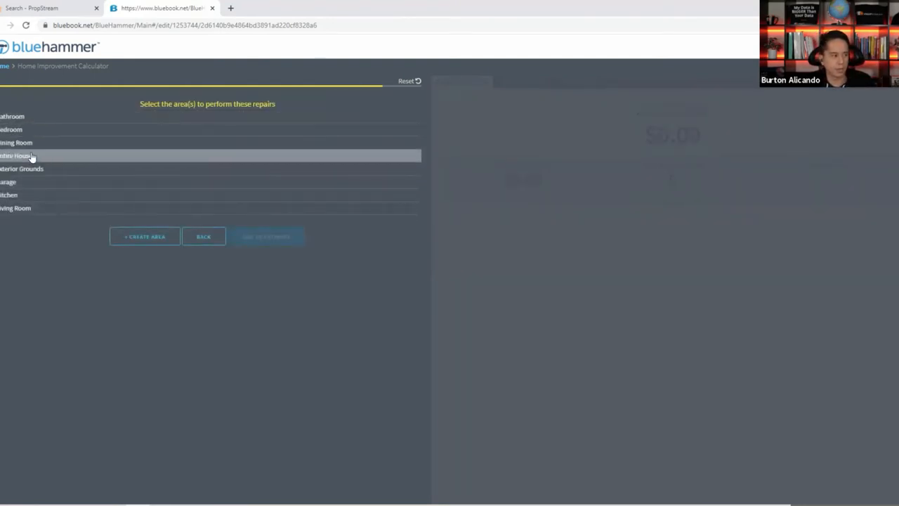
pyautogui.click(45, 119)
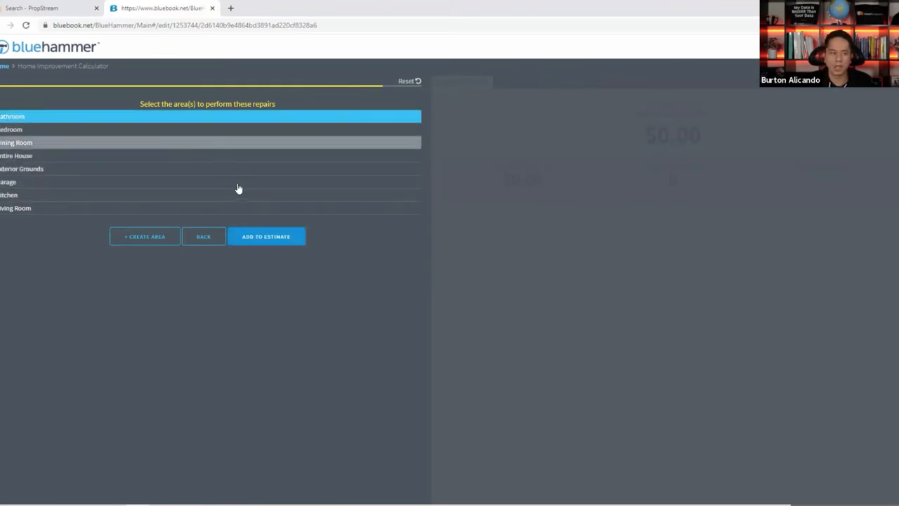
pyautogui.click(260, 239)
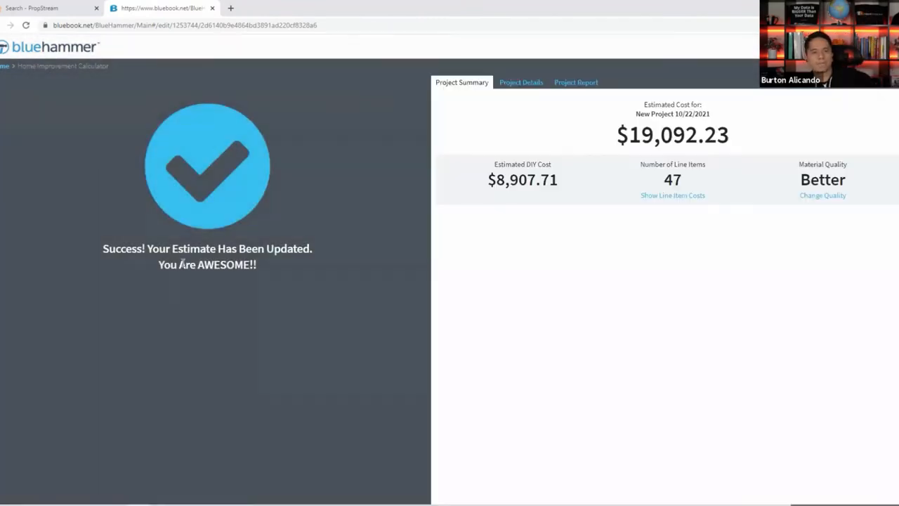
pyautogui.tripleClick(702, 135)
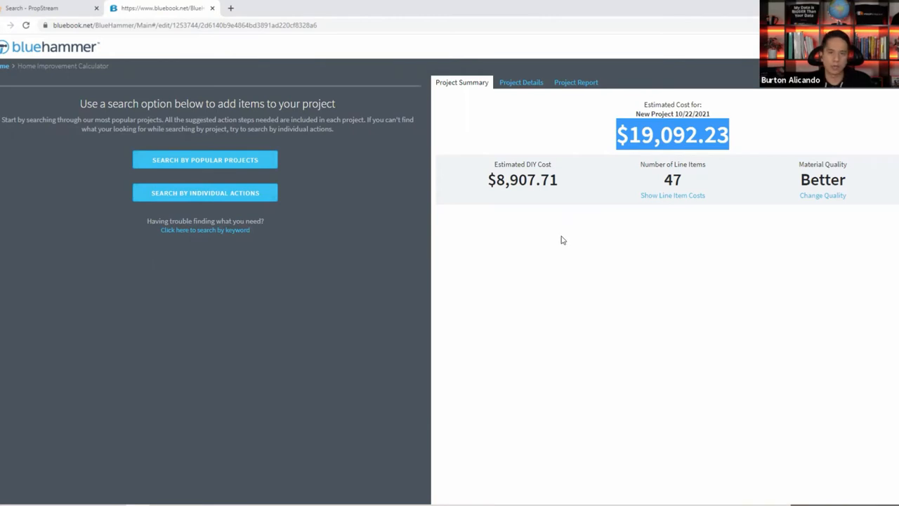
pyautogui.tripleClick(520, 179)
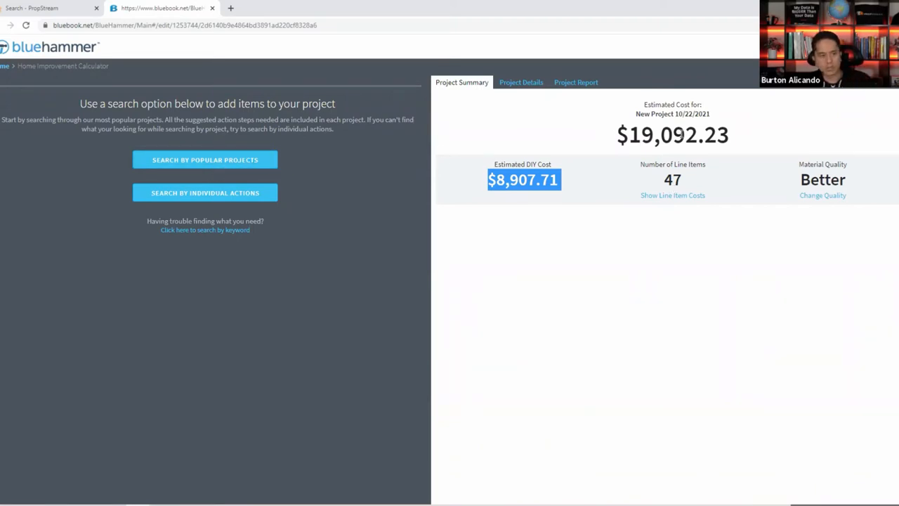
# In the line-item details, change the Remove toilet quantity to 0.
pyautogui.click(511, 84)
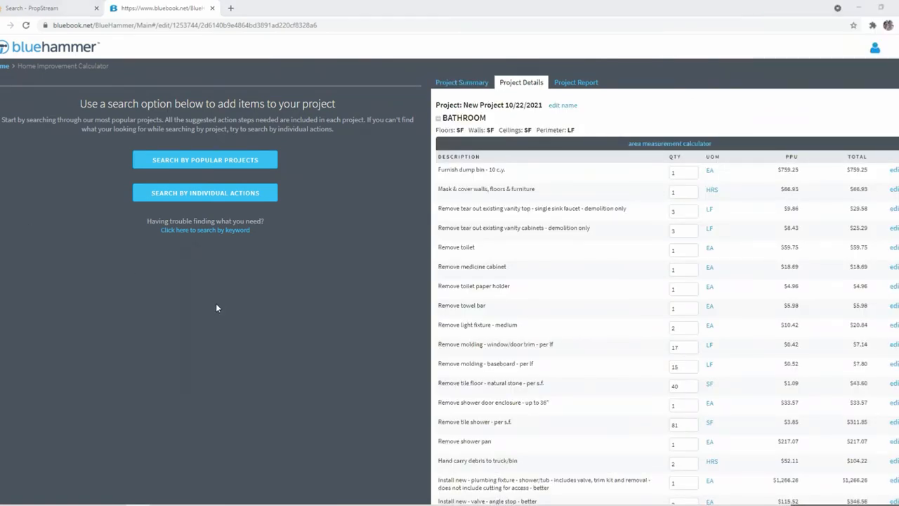
pyautogui.scroll(-3, 538, 305)
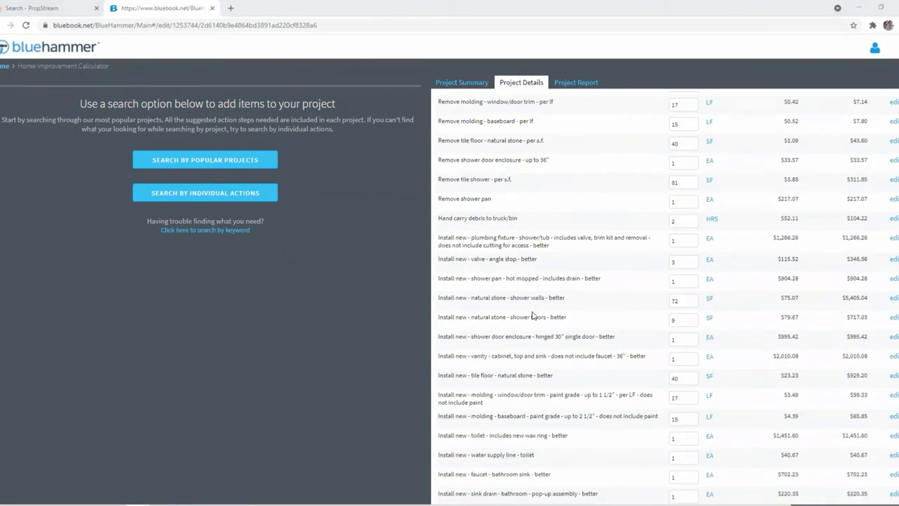
pyautogui.scroll(3, 529, 306)
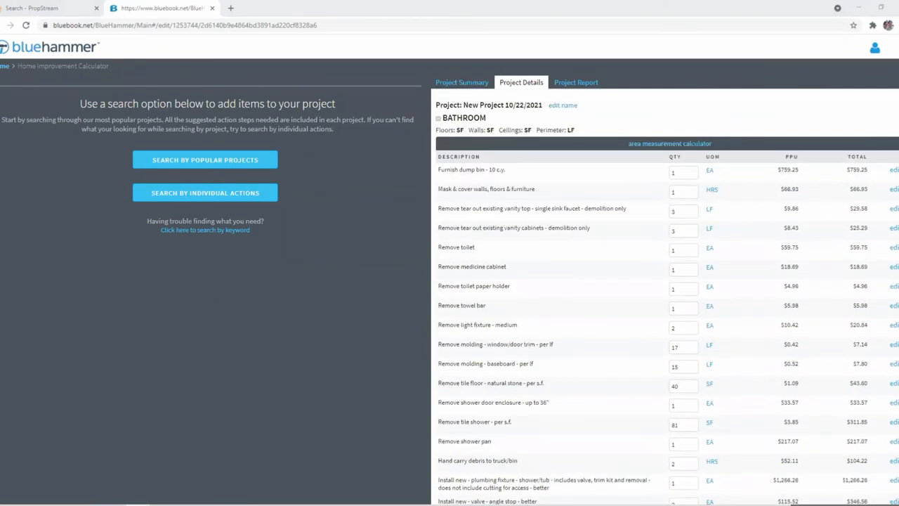
pyautogui.tripleClick(455, 247)
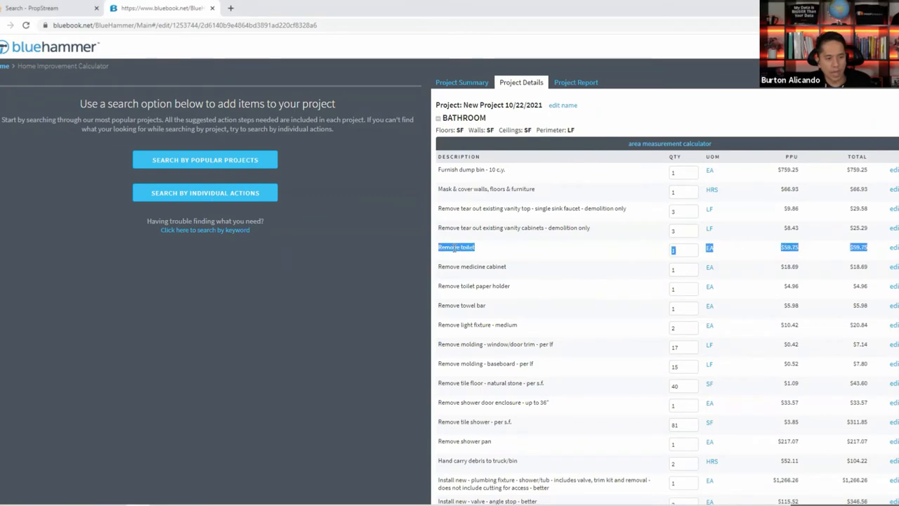
pyautogui.moveTo(481, 249); pyautogui.dragTo(440, 245)
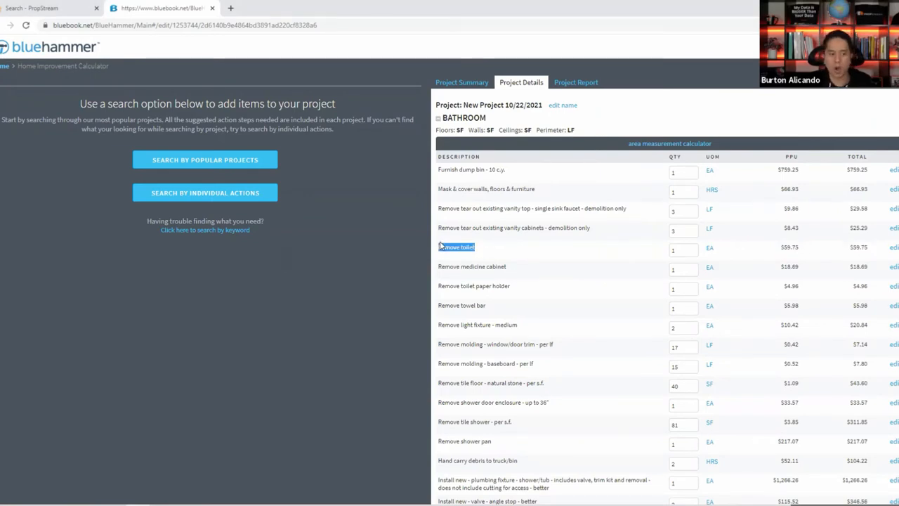
pyautogui.click(687, 249)
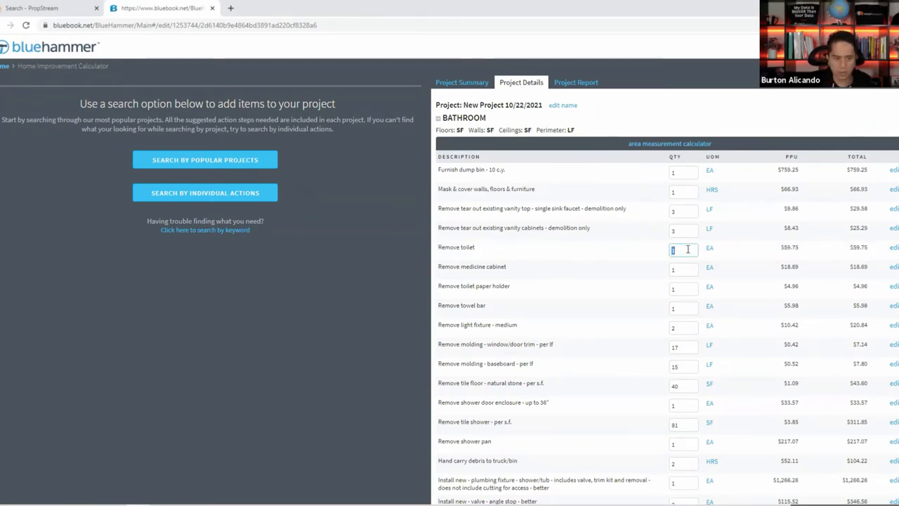
pyautogui.write('0')
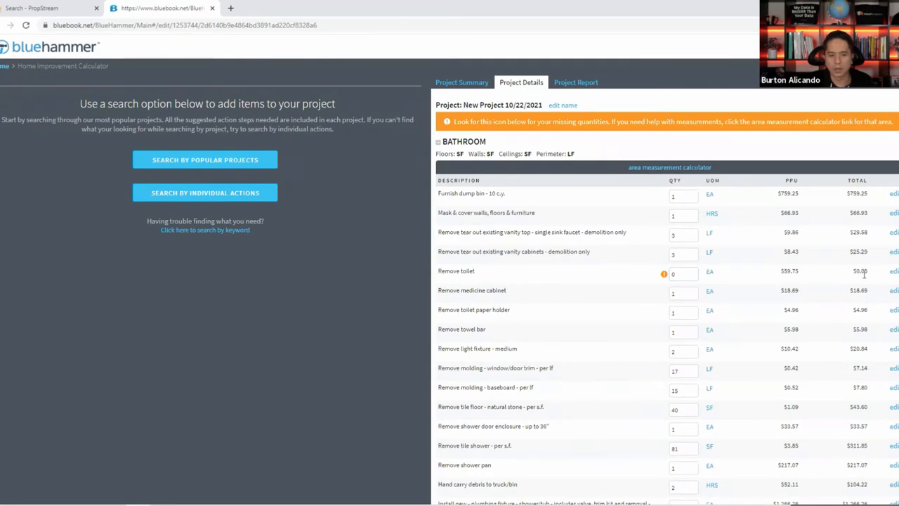
pyautogui.moveTo(866, 275); pyautogui.dragTo(672, 274)
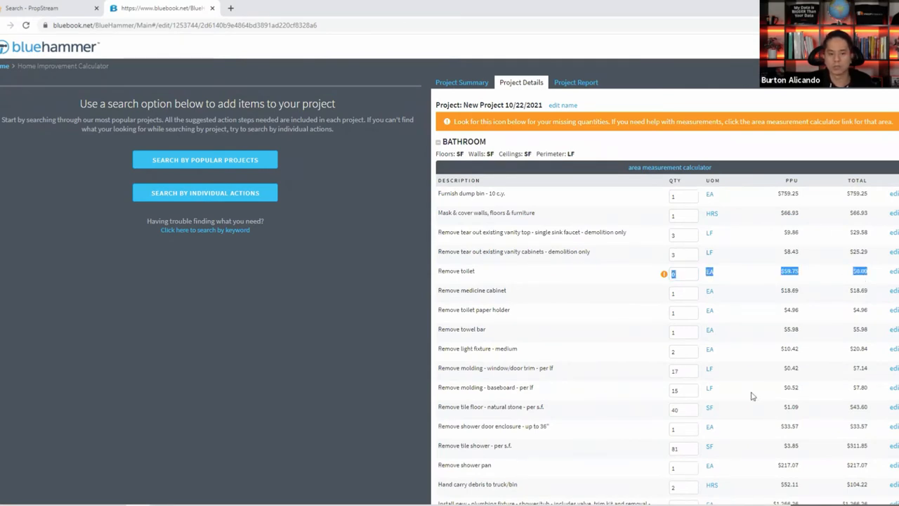
pyautogui.click(829, 304)
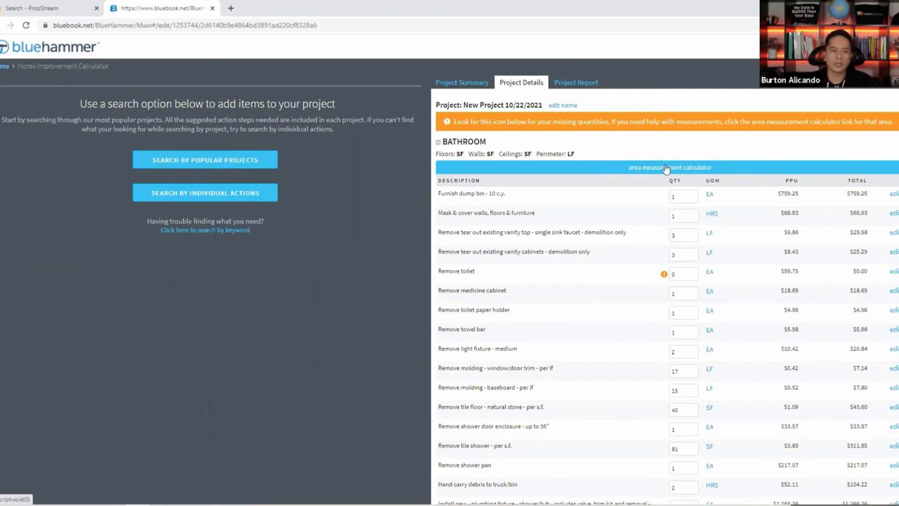
# Try the bathroom area measurement calculator with a flat ceiling type, then close it.
pyautogui.click(665, 169)
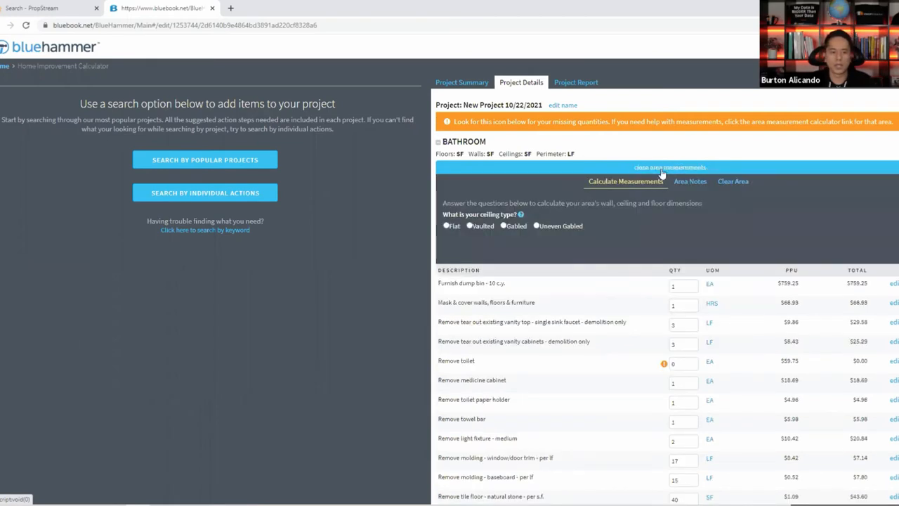
pyautogui.click(447, 226)
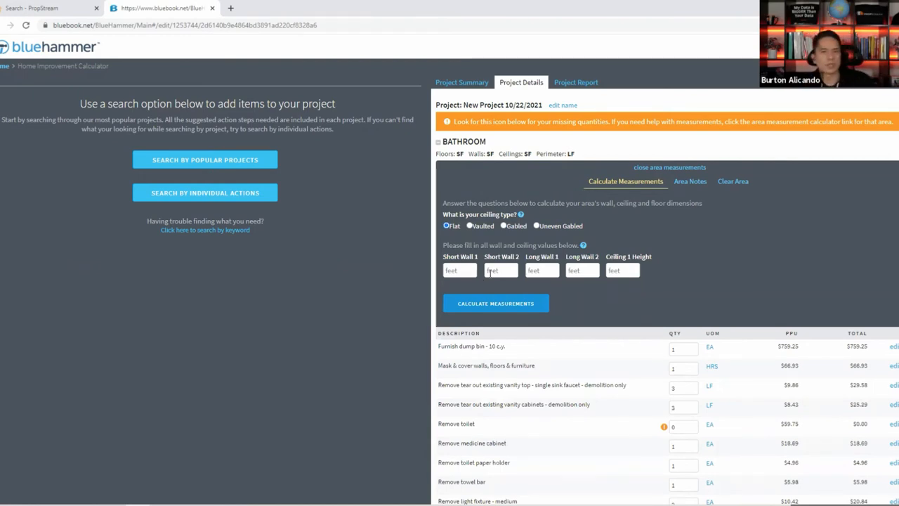
pyautogui.click(679, 169)
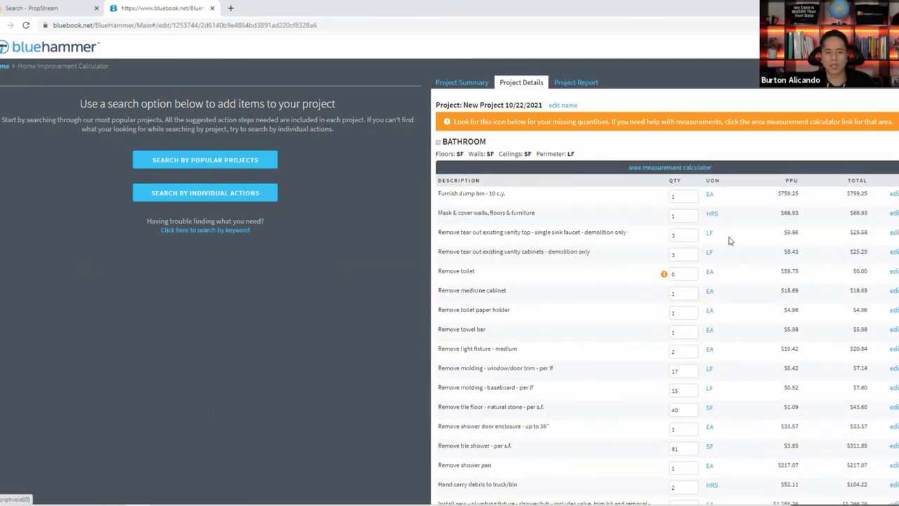
pyautogui.scroll(-10, 730, 241)
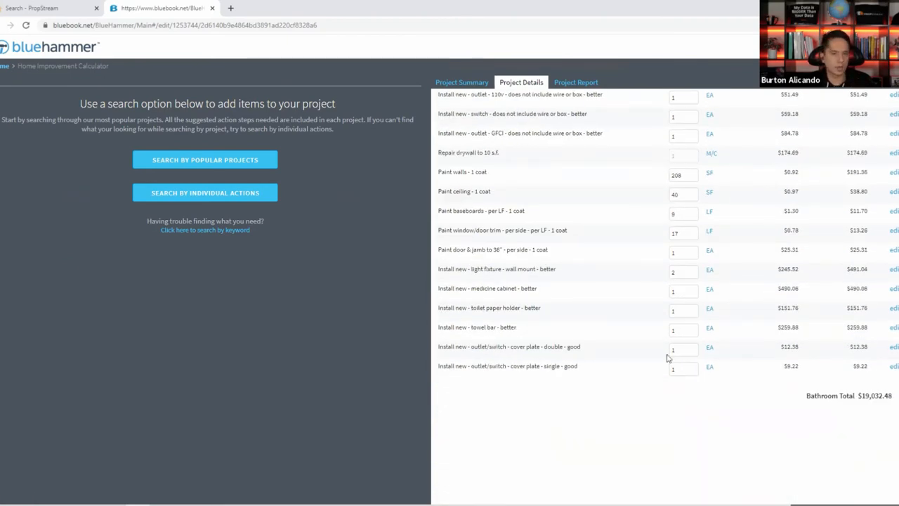
# Review the project summary and full estimate report, then close BlueHammer to return to the property.
pyautogui.click(474, 82)
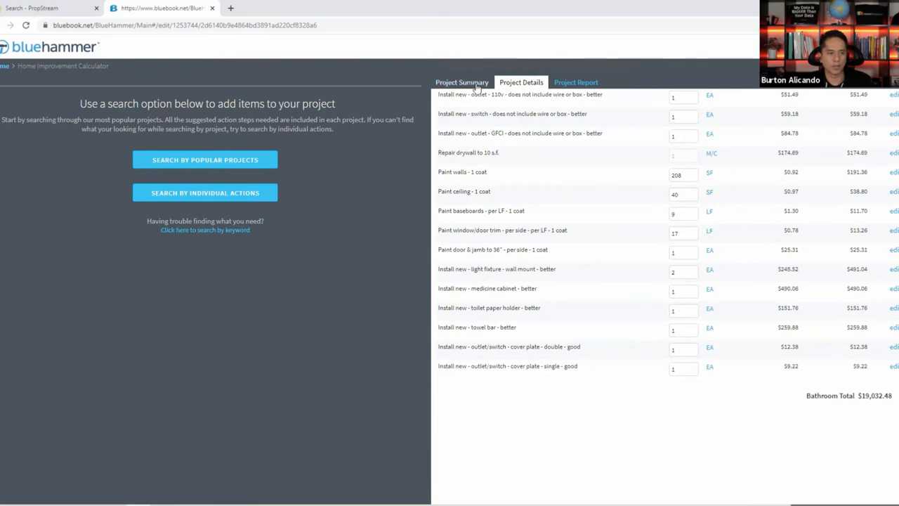
pyautogui.click(521, 83)
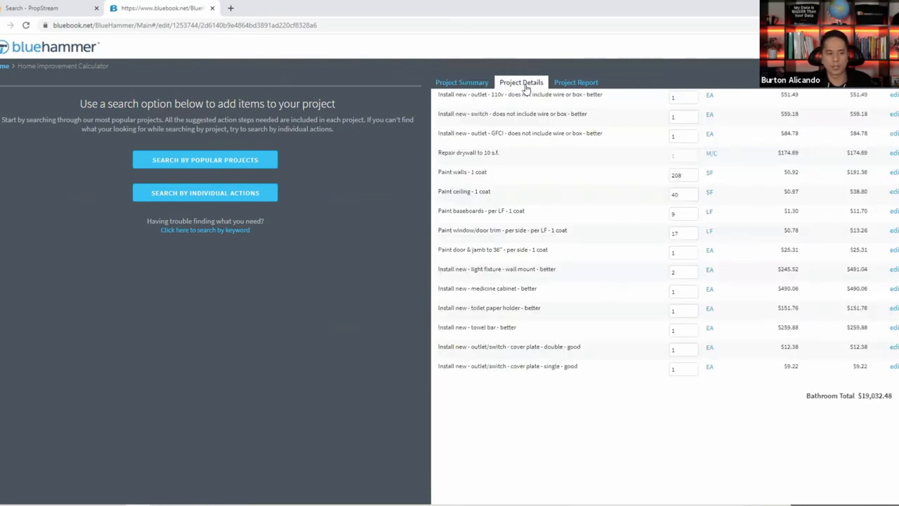
pyautogui.click(577, 83)
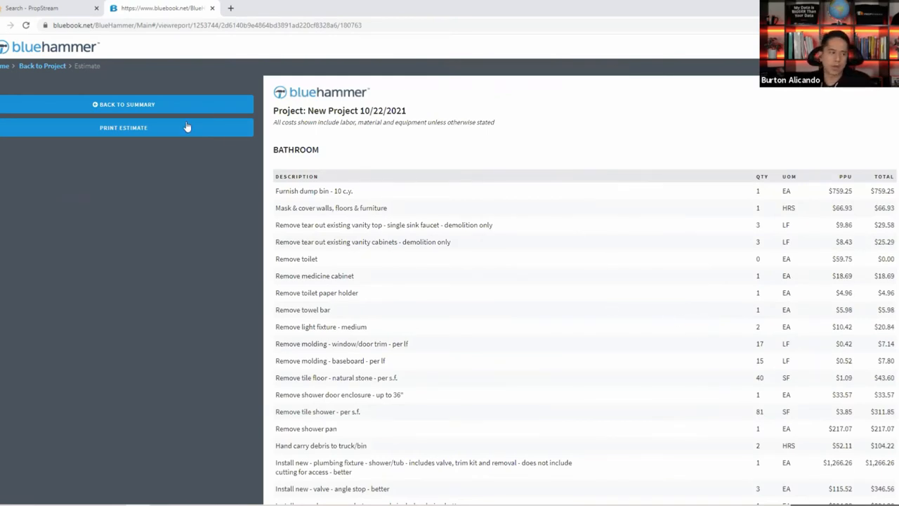
pyautogui.click(212, 8)
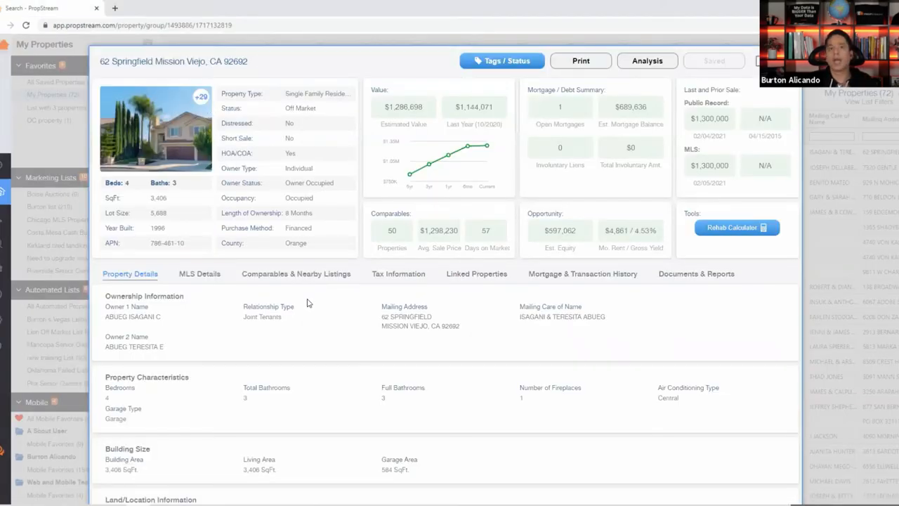
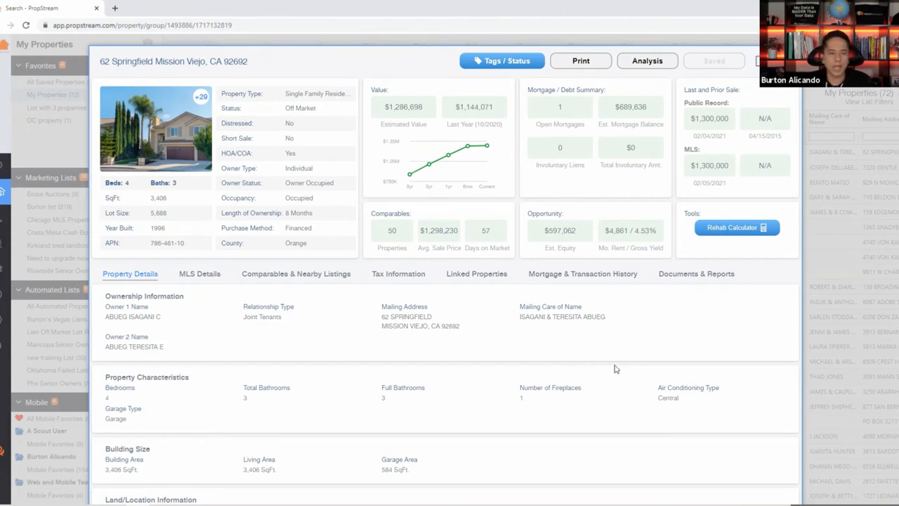
pyautogui.click(265, 279)
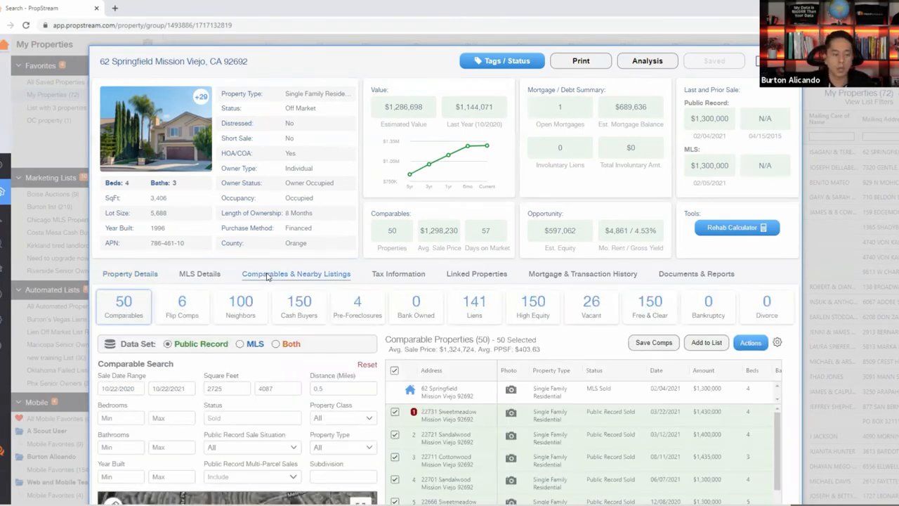
pyautogui.scroll(-2, 274, 295)
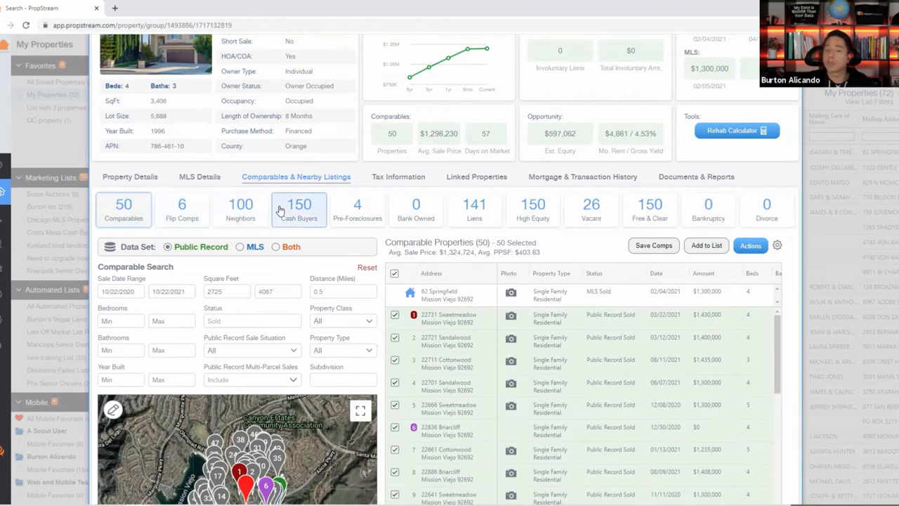
pyautogui.scroll(-1, 295, 209)
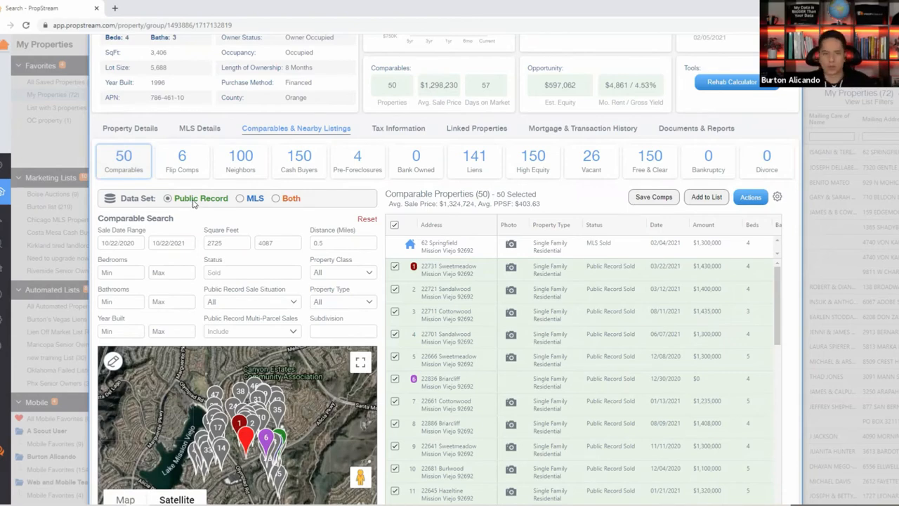
pyautogui.scroll(-1, 418, 304)
pyautogui.scroll(-3, 418, 304)
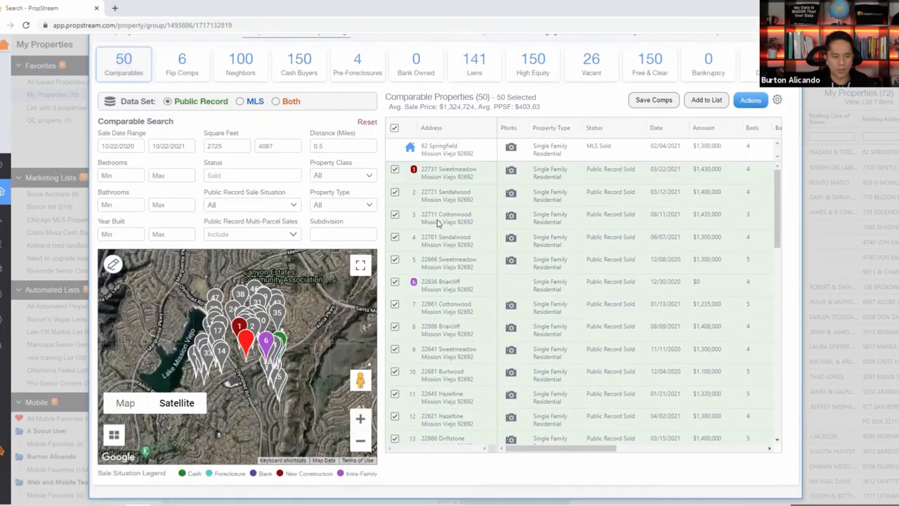
pyautogui.scroll(-5, 408, 351)
pyautogui.scroll(5, 413, 276)
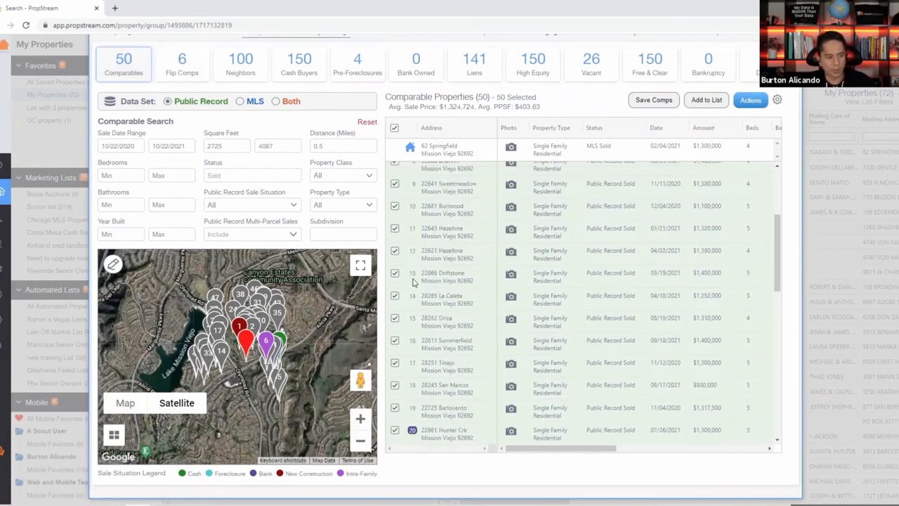
pyautogui.moveTo(351, 474); pyautogui.dragTo(377, 474)
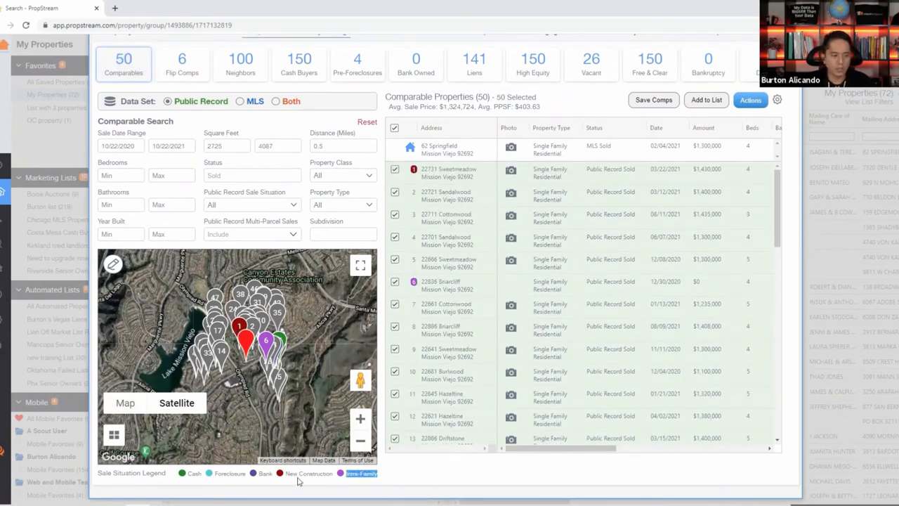
pyautogui.moveTo(285, 473); pyautogui.dragTo(333, 473)
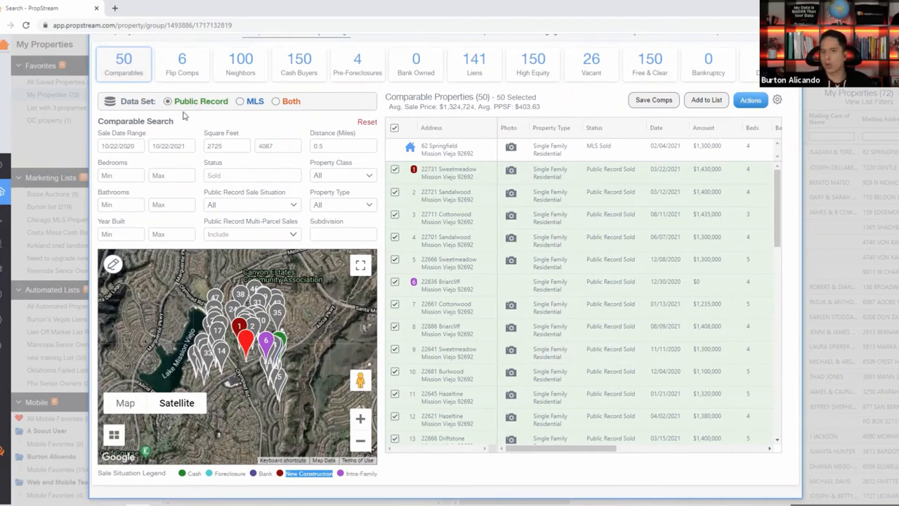
# Switch the comparables Data Set to MLS, then to Both, giving 100 comps.
pyautogui.click(255, 101)
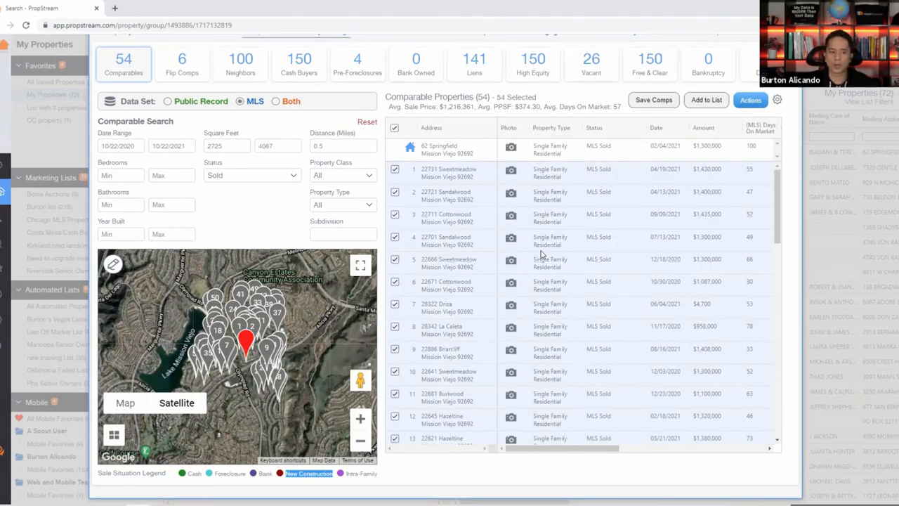
pyautogui.click(290, 105)
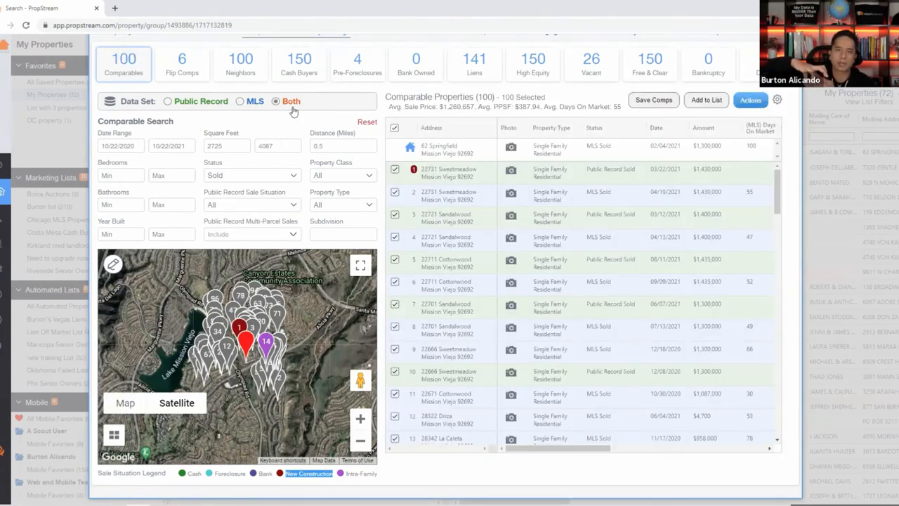
pyautogui.scroll(2, 242, 144)
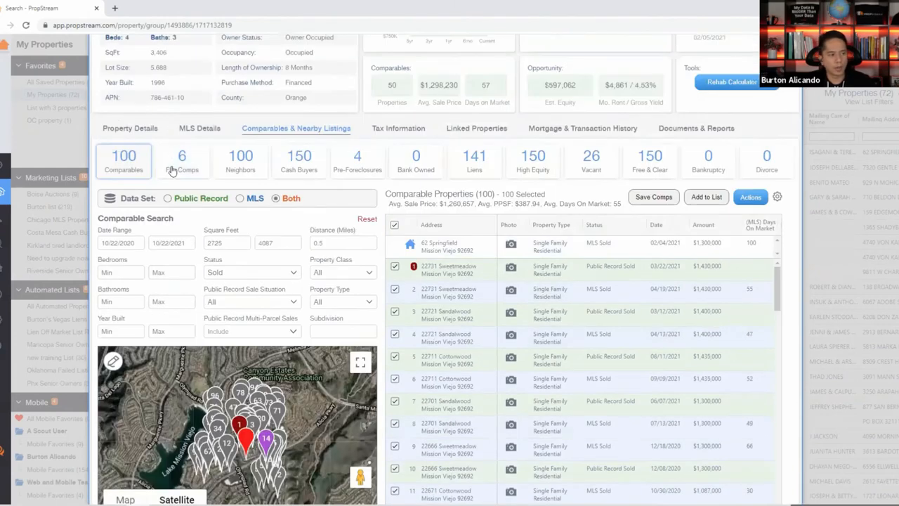
# Show the 6 flip comps and inspect row 1's address, beds/baths and purchase date and amount.
pyautogui.click(185, 170)
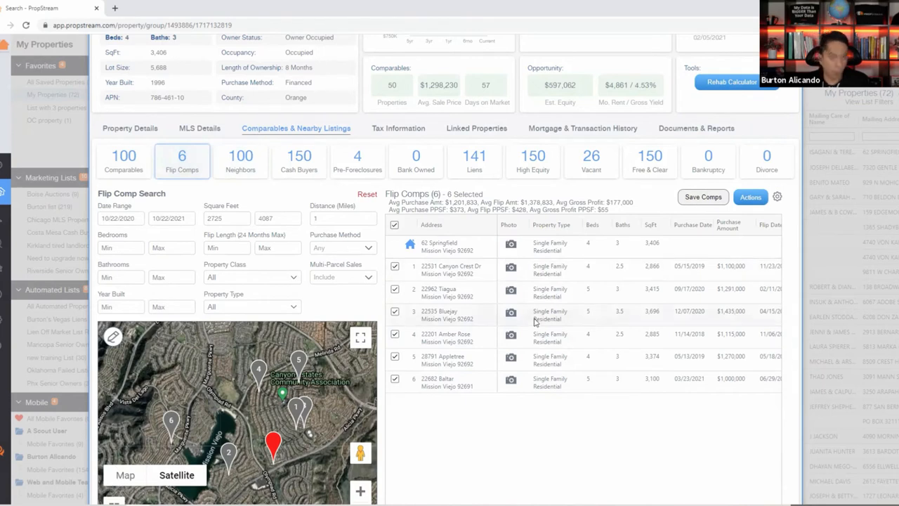
pyautogui.moveTo(482, 276); pyautogui.dragTo(420, 269)
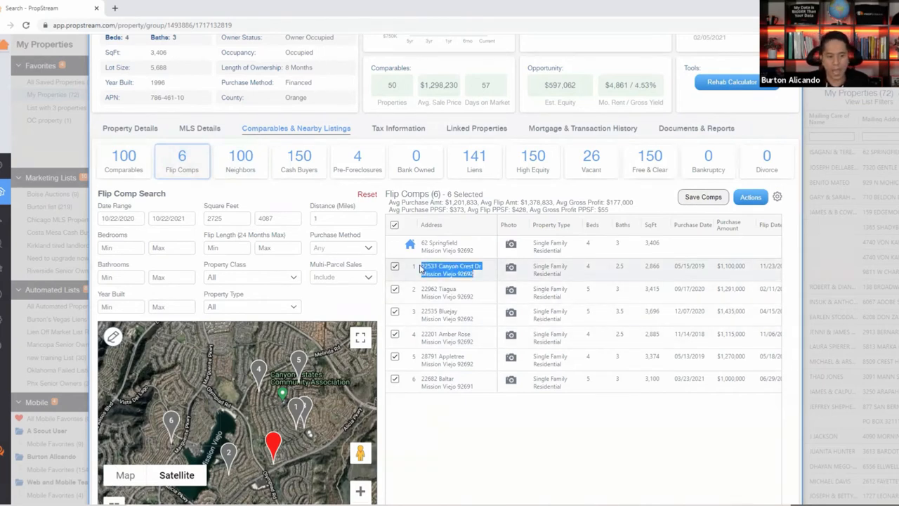
pyautogui.moveTo(634, 267); pyautogui.dragTo(590, 267)
pyautogui.click(653, 268)
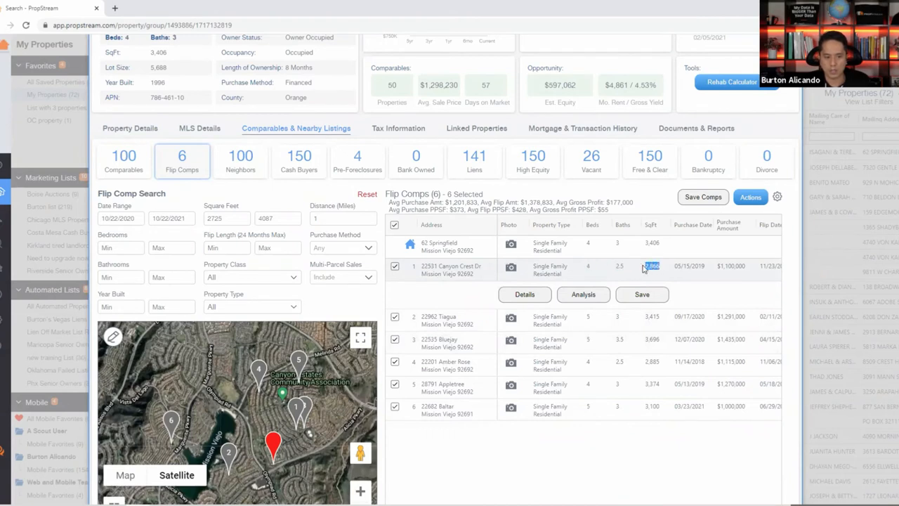
pyautogui.moveTo(672, 266); pyautogui.dragTo(751, 274)
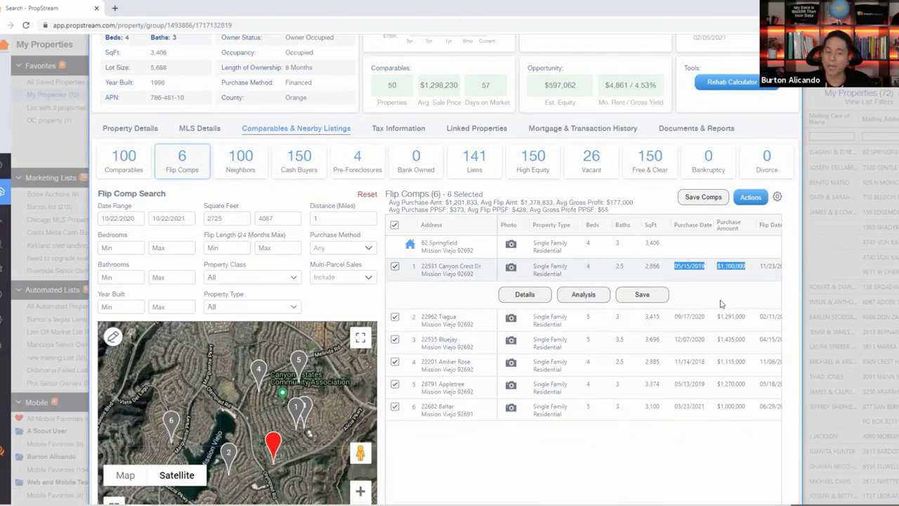
# Check row 1's flip date and amount, then list the 100 neighboring properties.
pyautogui.click(549, 434)
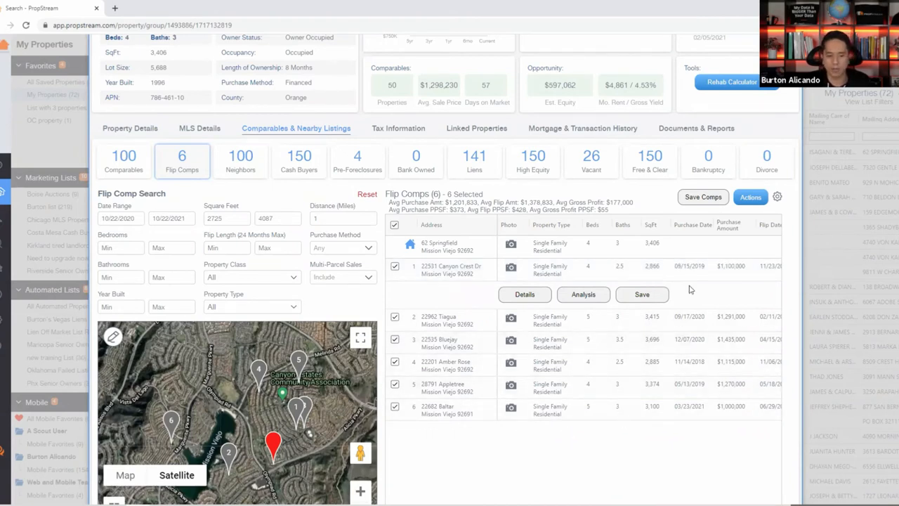
pyautogui.hscroll(3, 666, 422)
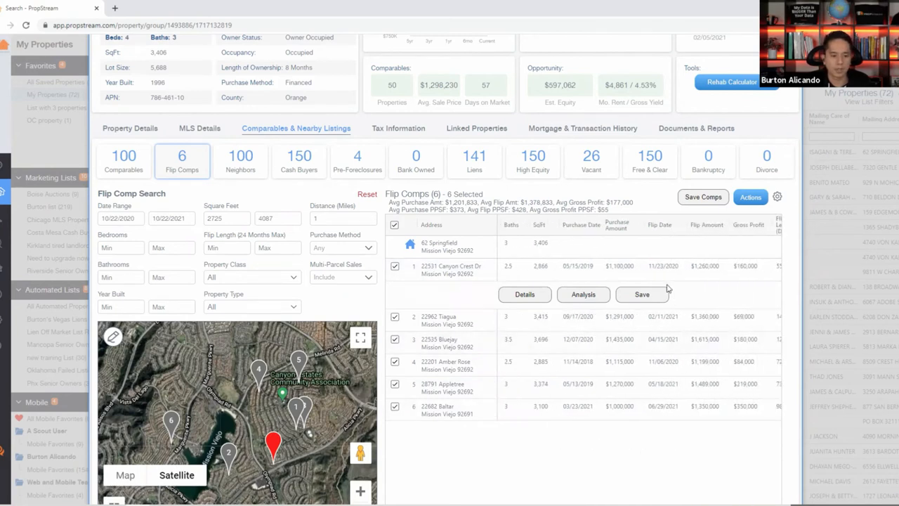
pyautogui.moveTo(647, 267); pyautogui.dragTo(724, 273)
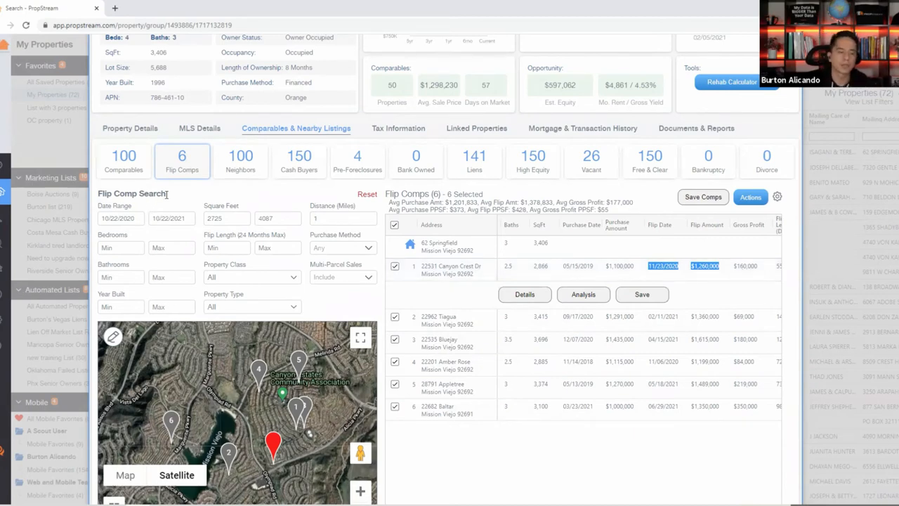
pyautogui.click(239, 172)
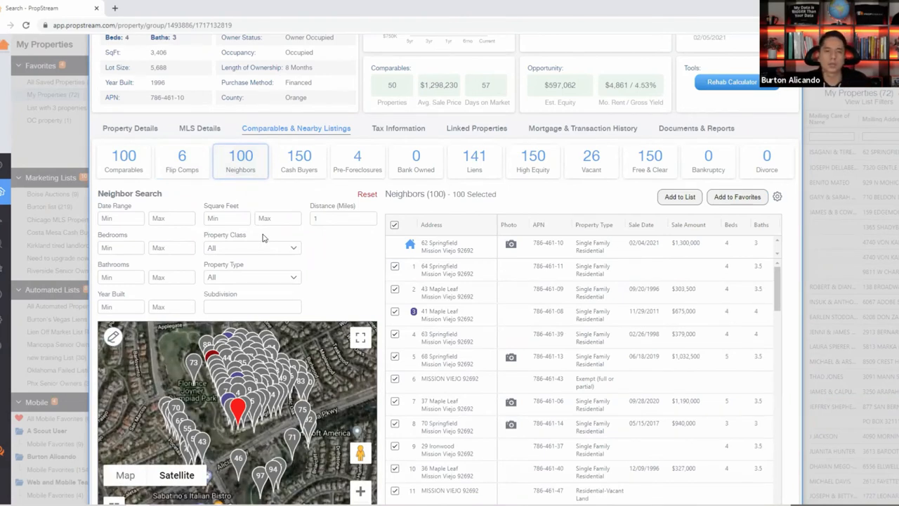
# View the 150 nearby cash buyers, then go back to the 100 comparables.
pyautogui.click(296, 174)
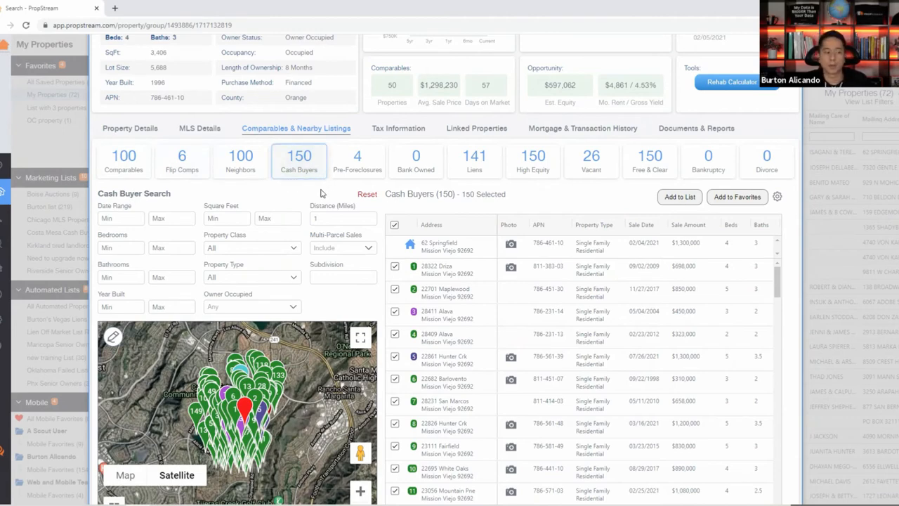
pyautogui.click(127, 161)
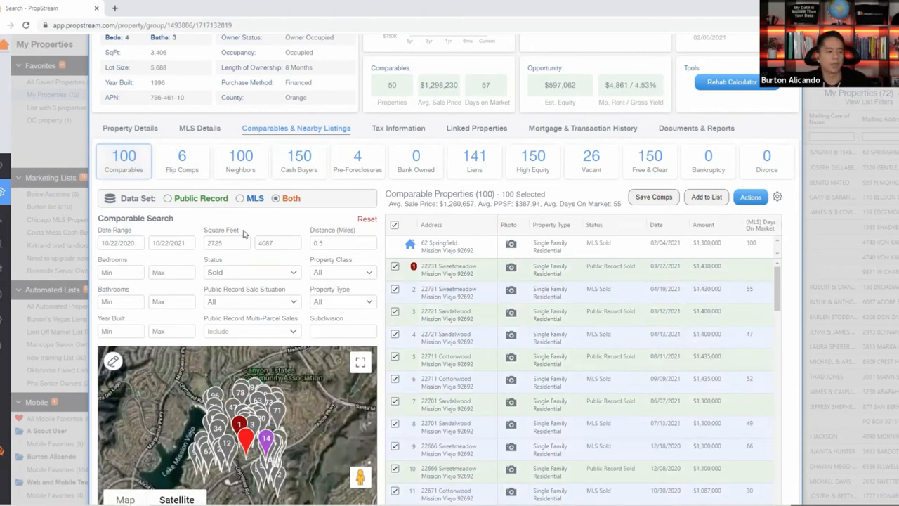
pyautogui.click(157, 128)
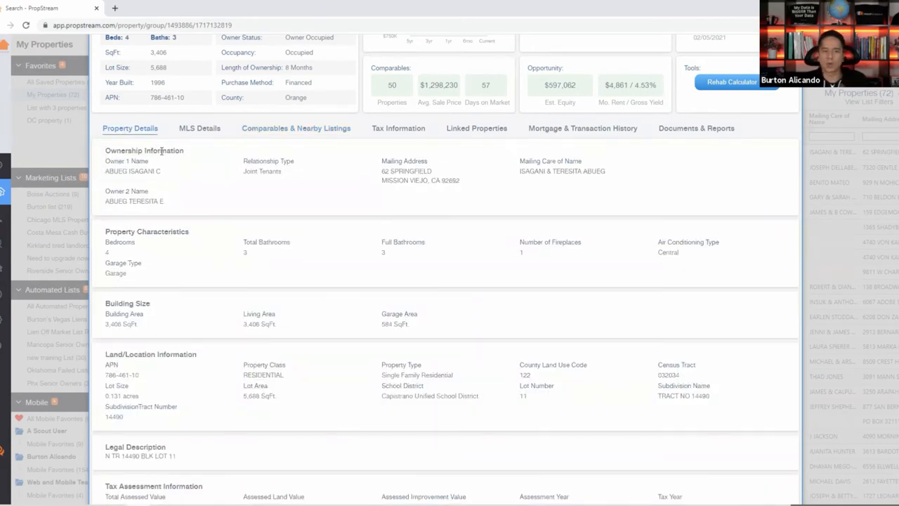
pyautogui.scroll(3, 492, 244)
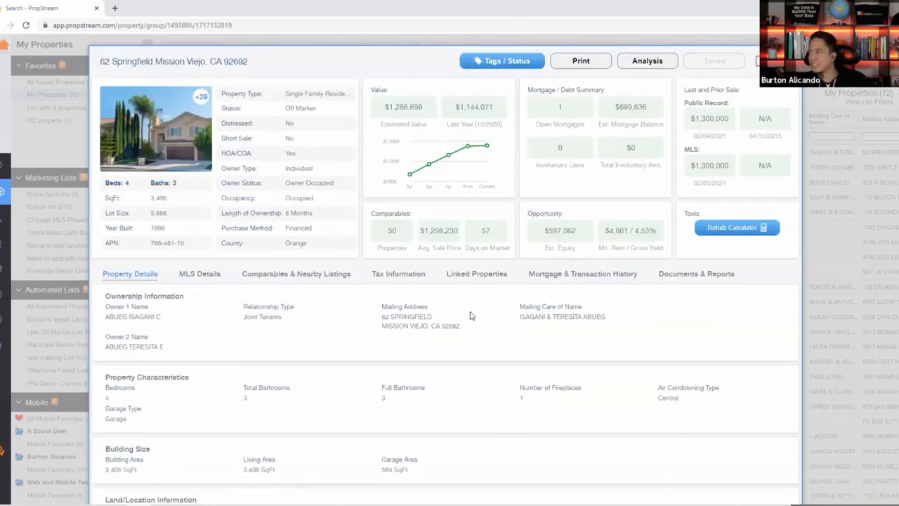
pyautogui.click(483, 278)
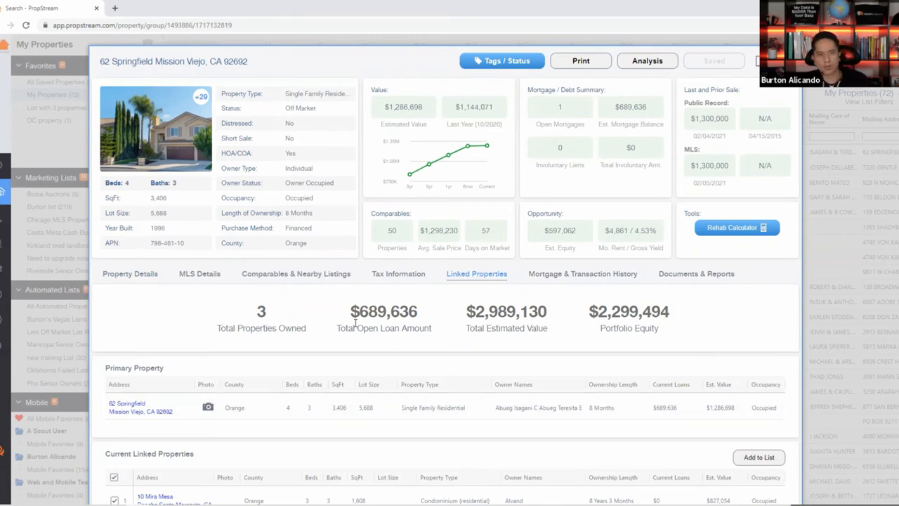
pyautogui.click(262, 277)
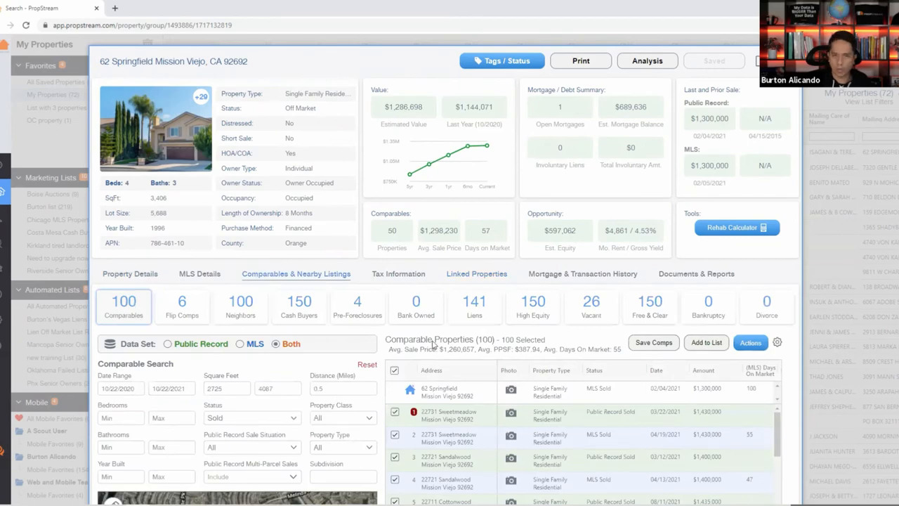
pyautogui.scroll(-2, 373, 332)
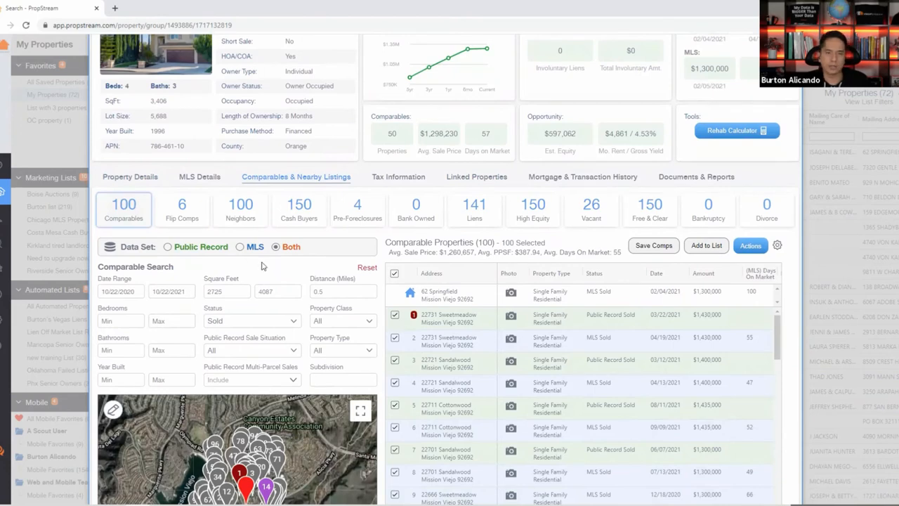
pyautogui.click(198, 250)
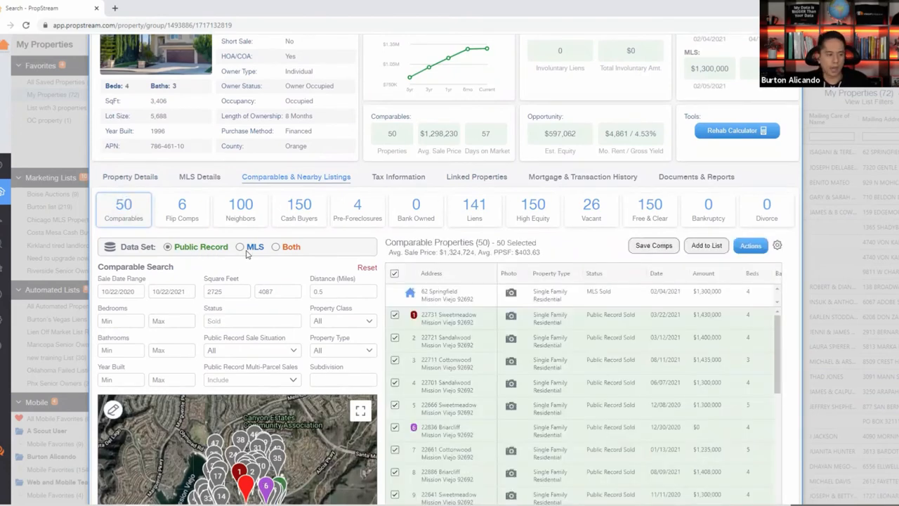
pyautogui.click(300, 250)
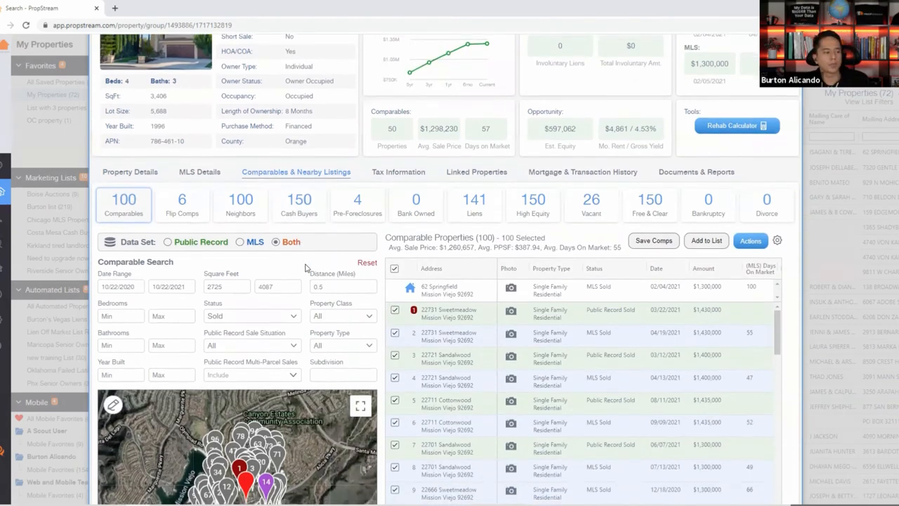
pyautogui.scroll(-2, 144, 159)
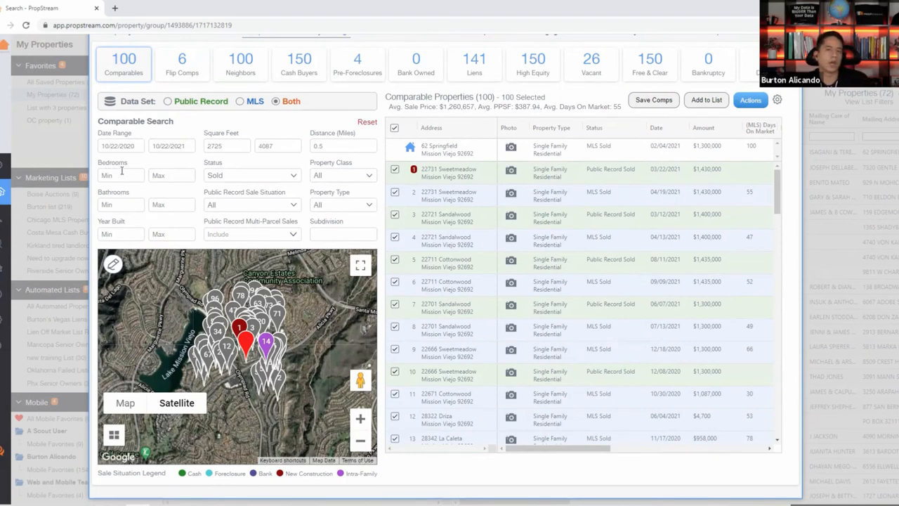
# Set the comparables Date Range start to April 1, 2021 using the calendar.
pyautogui.click(121, 146)
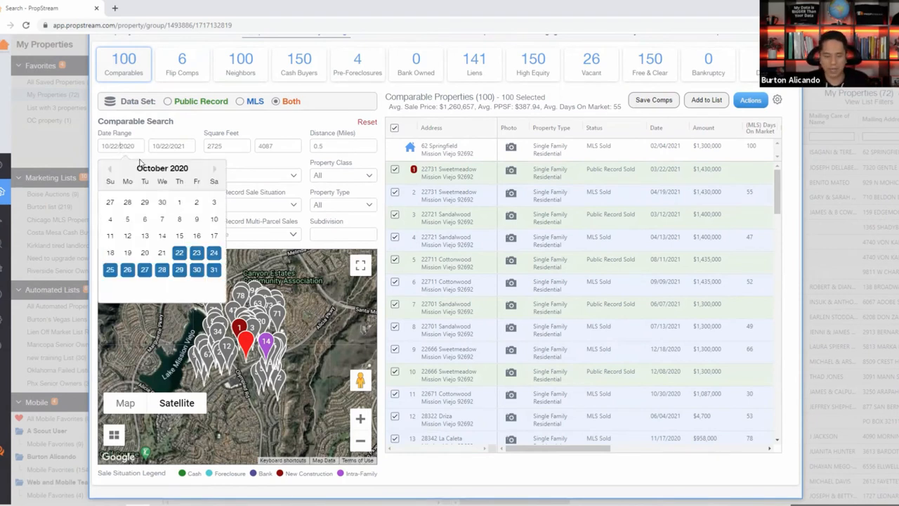
pyautogui.click(215, 172)
pyautogui.click(215, 173)
pyautogui.click(215, 173)
pyautogui.click(215, 172)
pyautogui.click(215, 172)
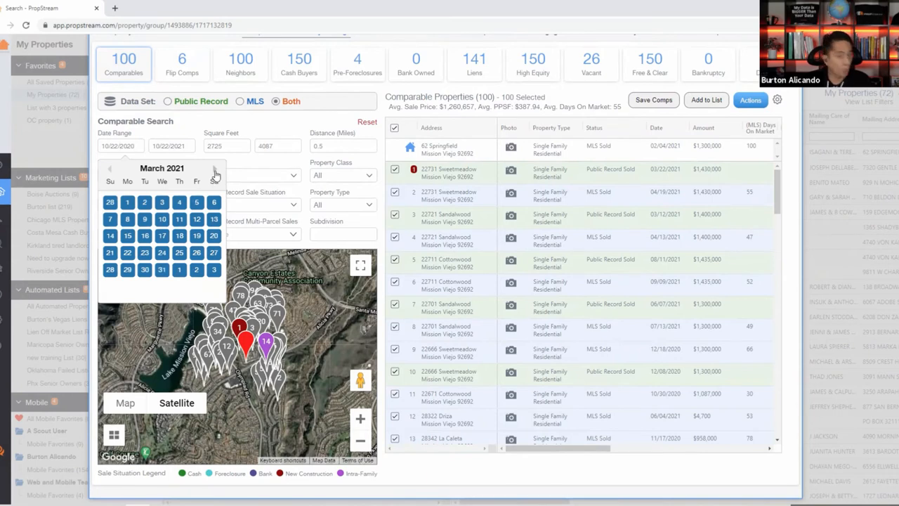
pyautogui.click(215, 173)
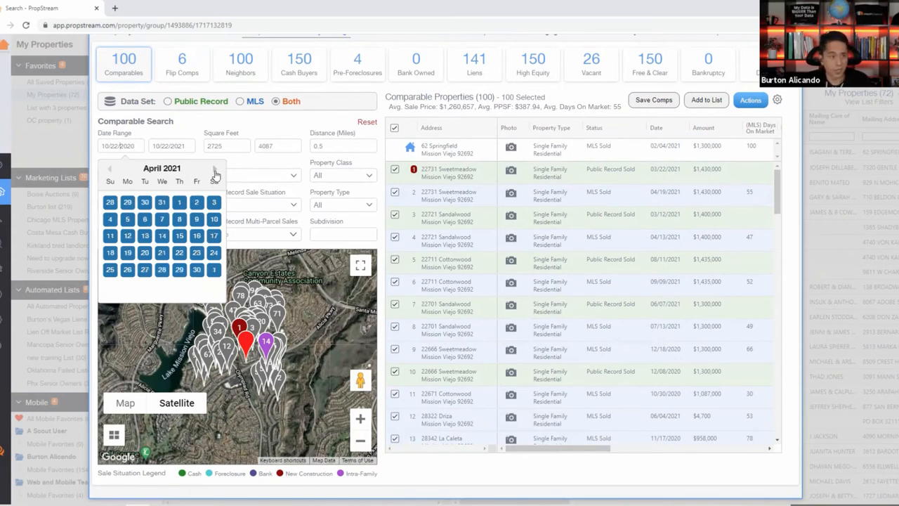
pyautogui.click(215, 173)
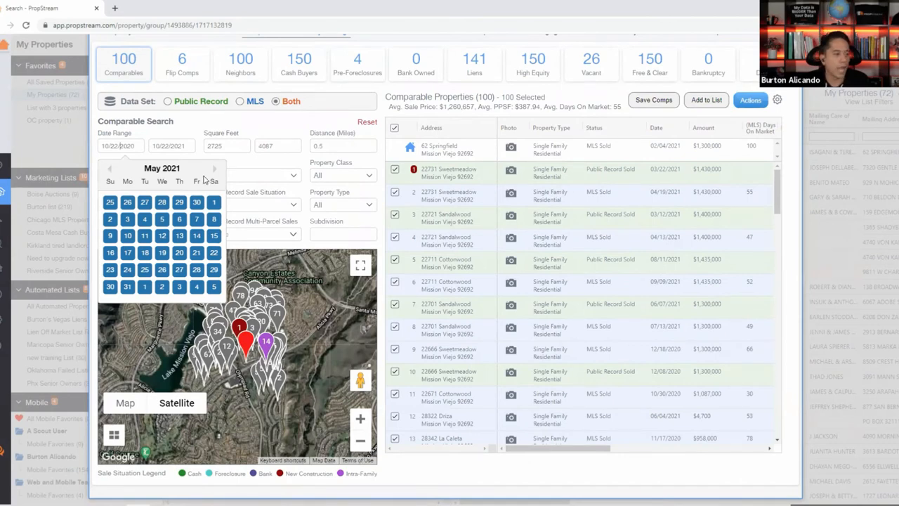
pyautogui.click(110, 171)
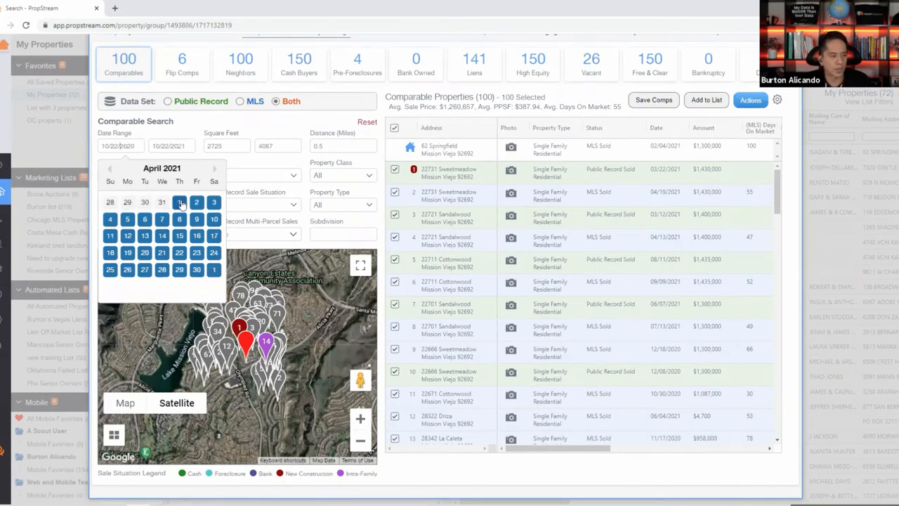
pyautogui.click(180, 203)
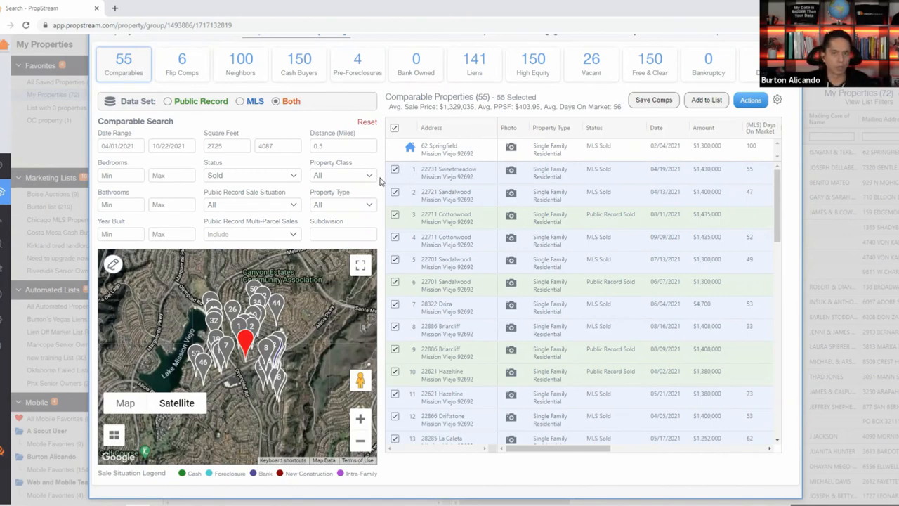
# Set the minimum bedrooms to 4 and minimum bathrooms to 3, leaving 38 comps.
pyautogui.scroll(2, 190, 161)
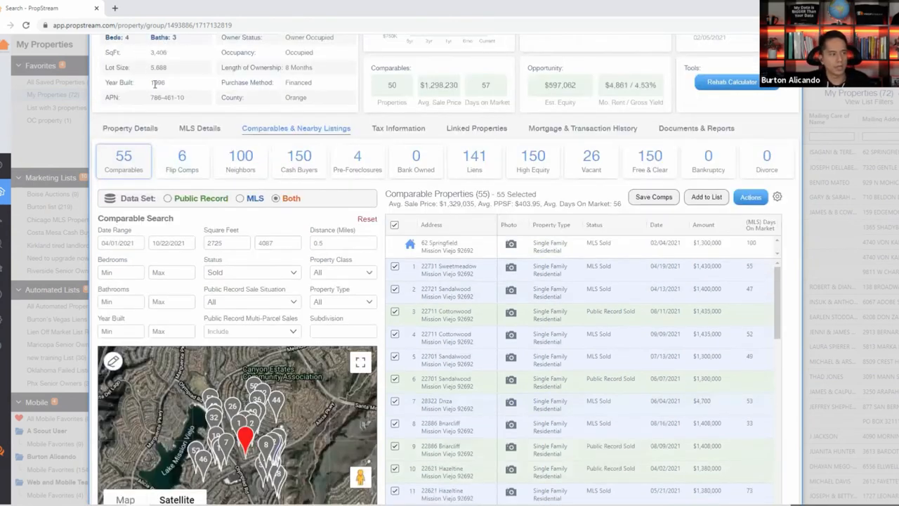
pyautogui.scroll(2, 190, 162)
pyautogui.moveTo(185, 173); pyautogui.dragTo(199, 195)
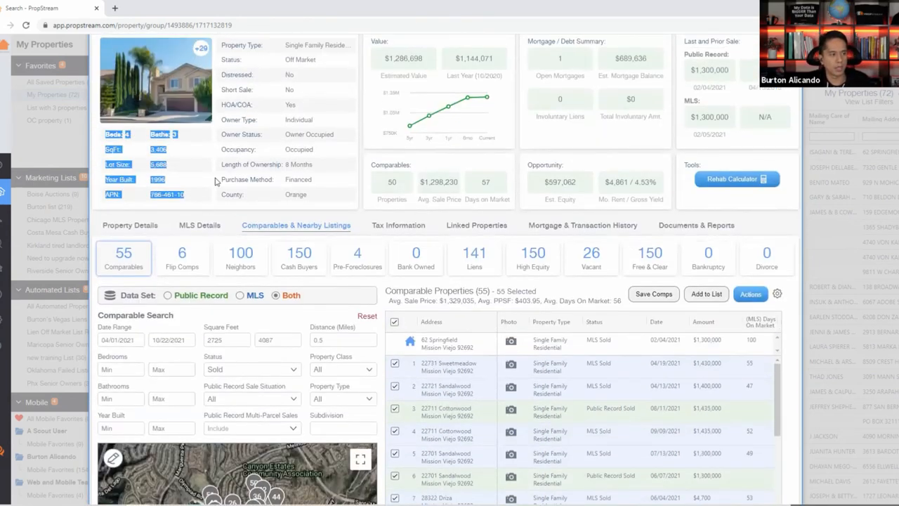
pyautogui.scroll(-1, 216, 182)
pyautogui.click(121, 321)
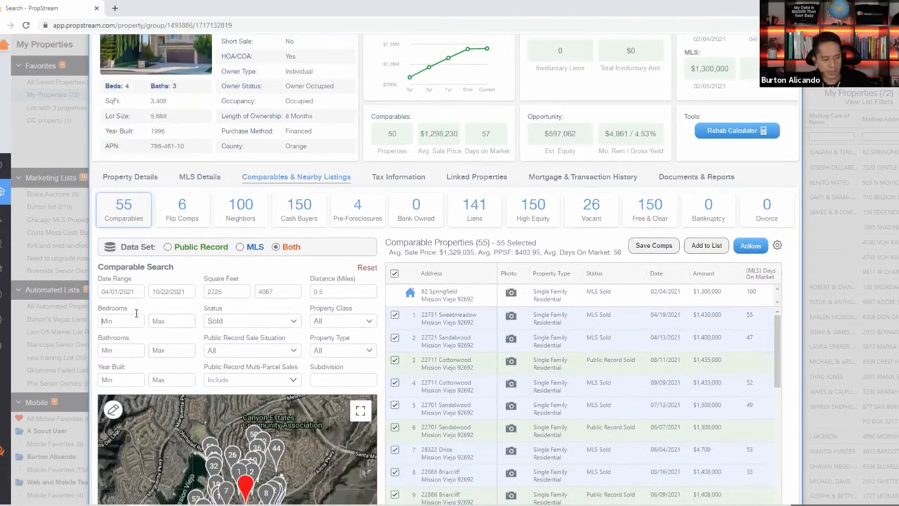
pyautogui.write('4')
pyautogui.click(134, 351)
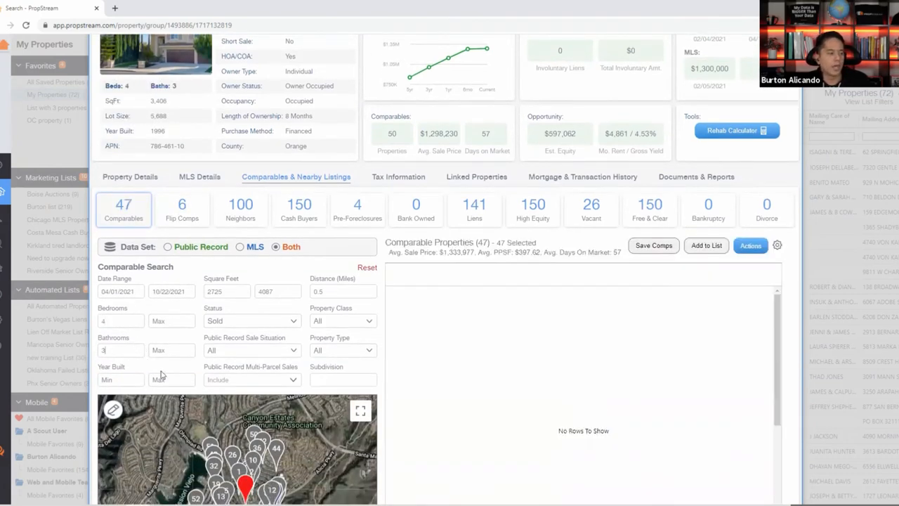
pyautogui.write('3')
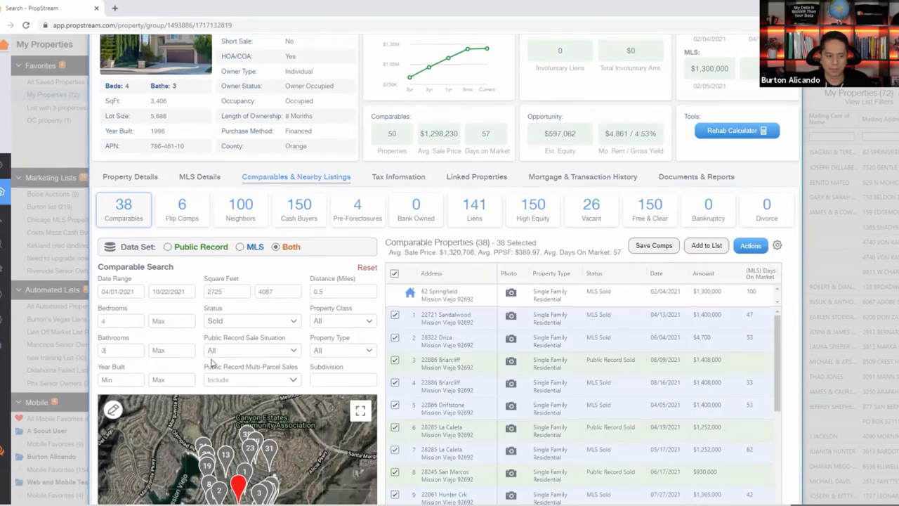
# Look over the sale Status options and the Public Record Sale Situation choices.
pyautogui.scroll(-2, 214, 355)
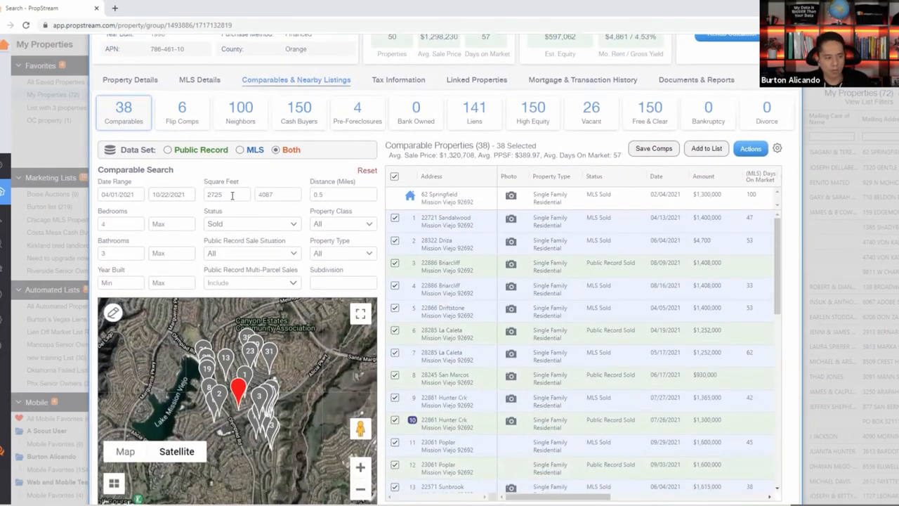
pyautogui.click(232, 231)
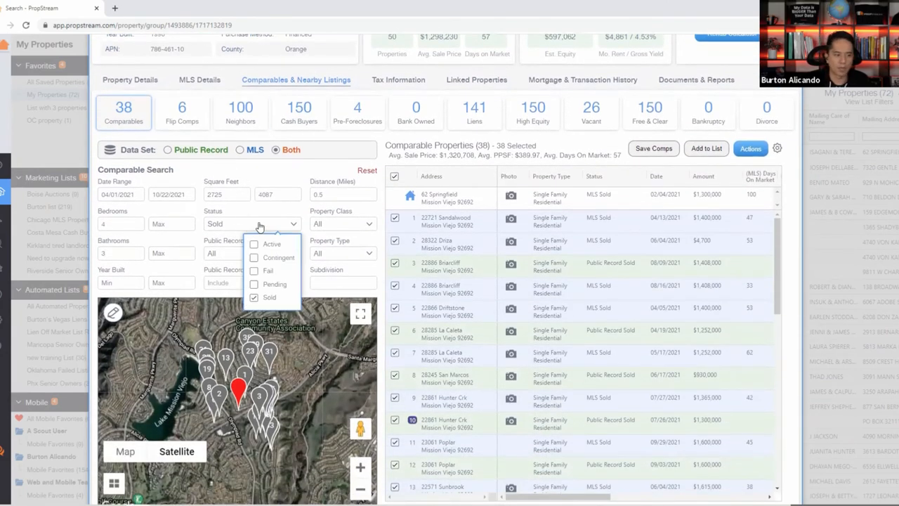
pyautogui.click(230, 259)
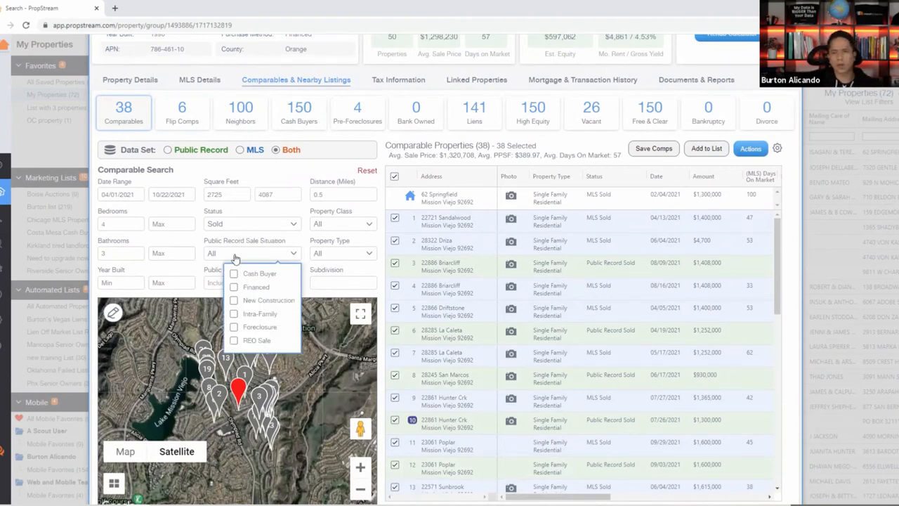
# Check Financed under Public Record Sale Situation and set Multi-Parcel Sales to Exclude.
pyautogui.click(234, 287)
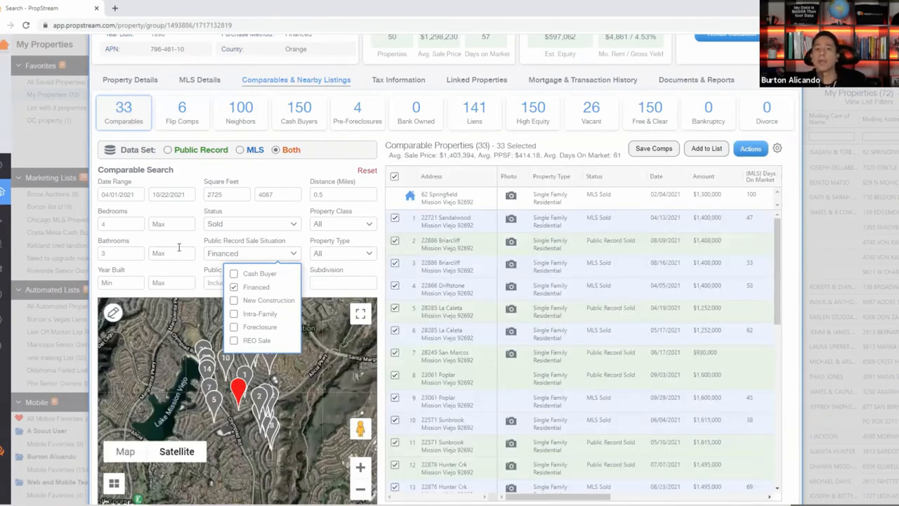
pyautogui.click(207, 275)
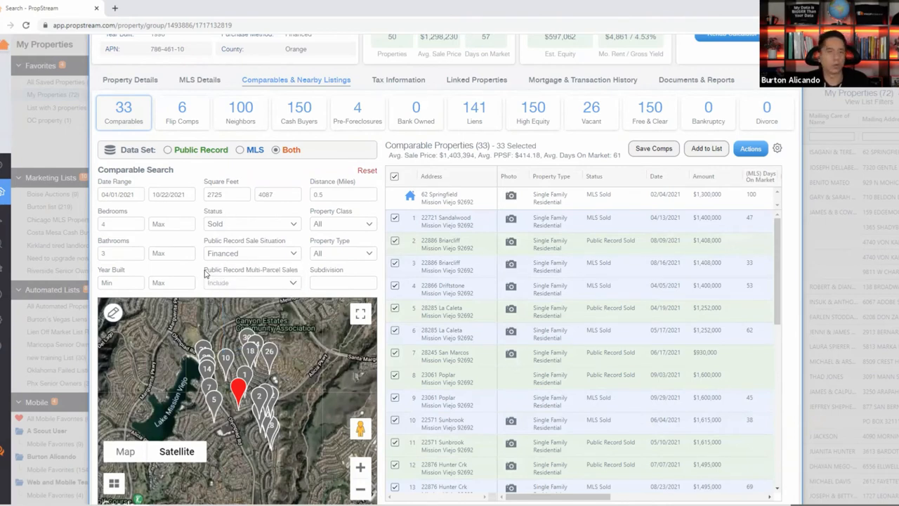
pyautogui.click(243, 282)
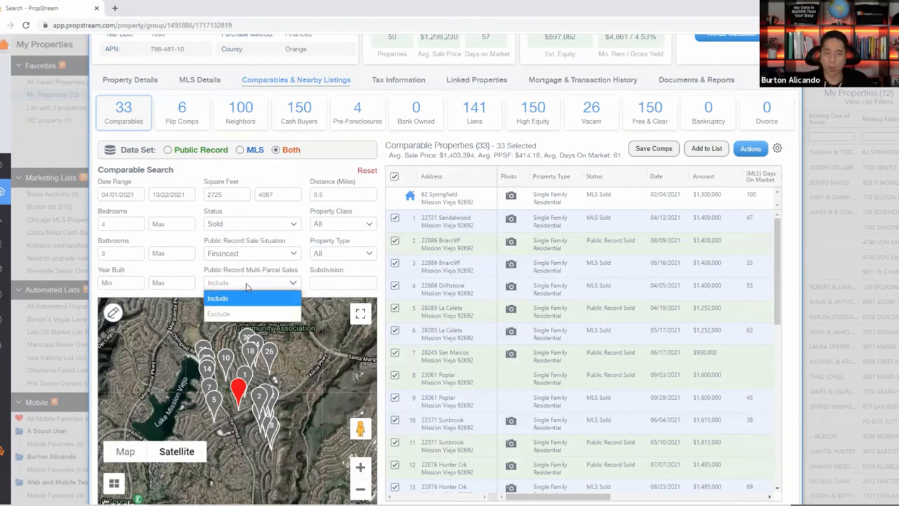
pyautogui.click(257, 314)
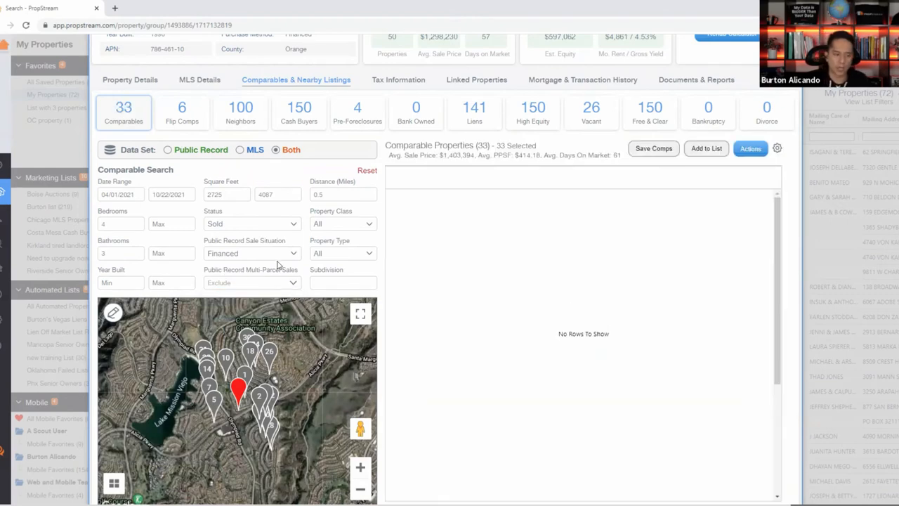
# Try 0.2 and 0.4 mile distances, then settle the search radius at 0.35 miles.
pyautogui.click(339, 191)
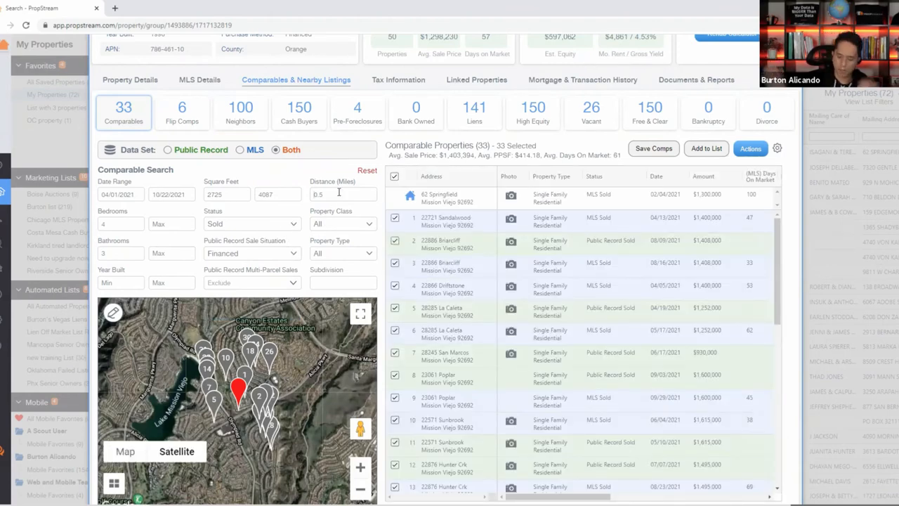
pyautogui.press('BackSpace')
pyautogui.press('BackSpace')
pyautogui.write('.2')
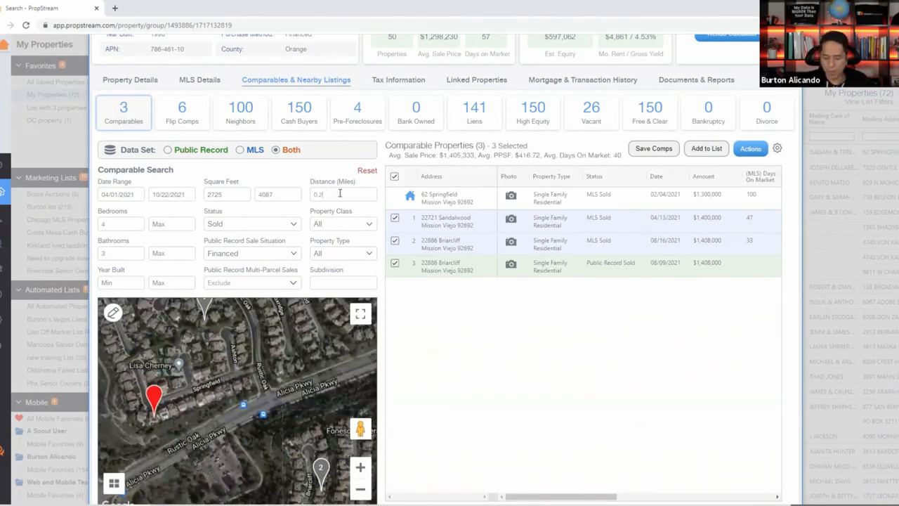
pyautogui.press('BackSpace')
pyautogui.press('BackSpace')
pyautogui.write('40')
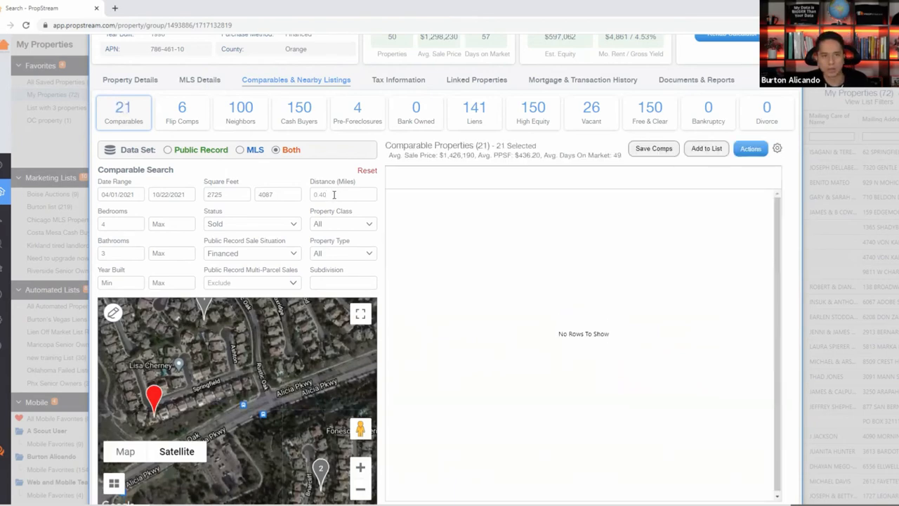
pyautogui.press('BackSpace')
pyautogui.press('BackSpace')
pyautogui.write('5')
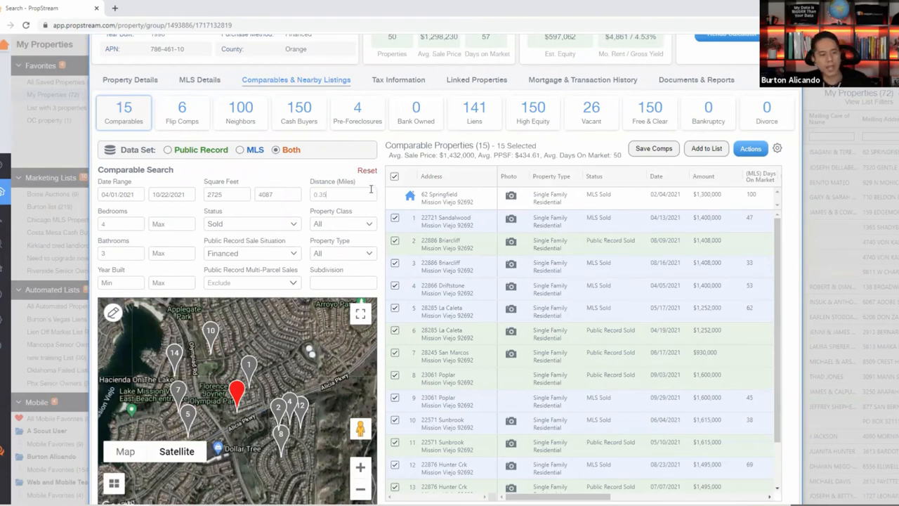
pyautogui.doubleClick(321, 213)
pyautogui.tripleClick(322, 215)
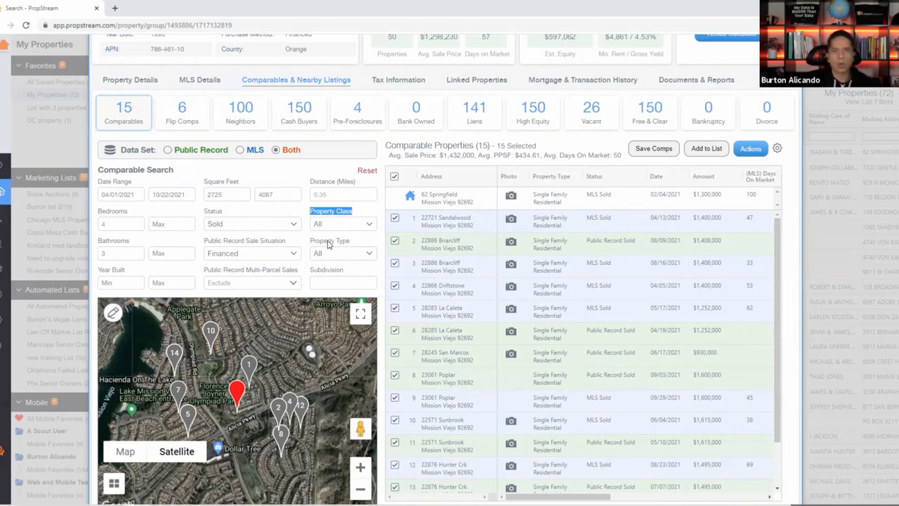
pyautogui.click(342, 229)
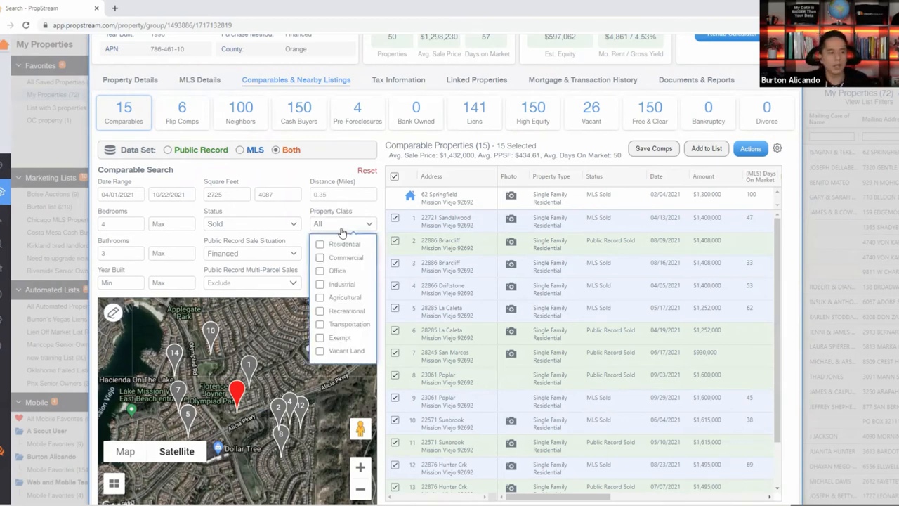
pyautogui.click(334, 245)
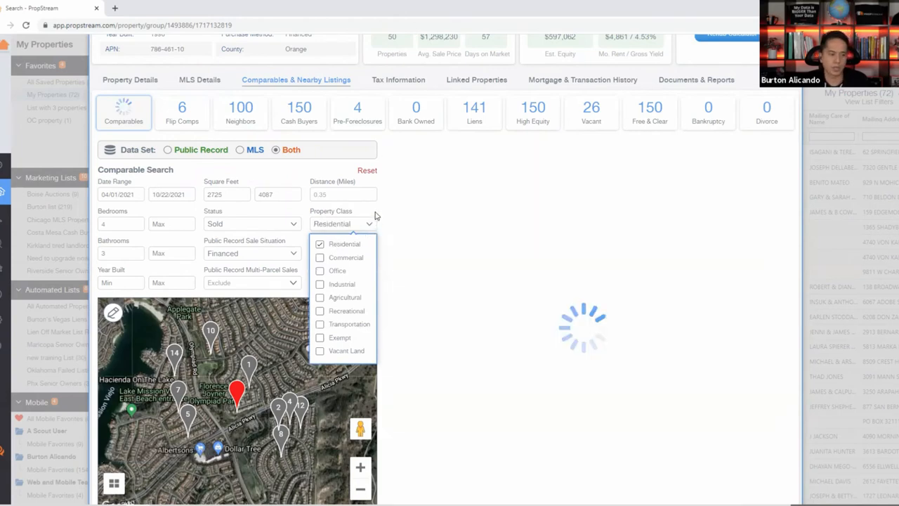
pyautogui.click(341, 257)
pyautogui.click(267, 293)
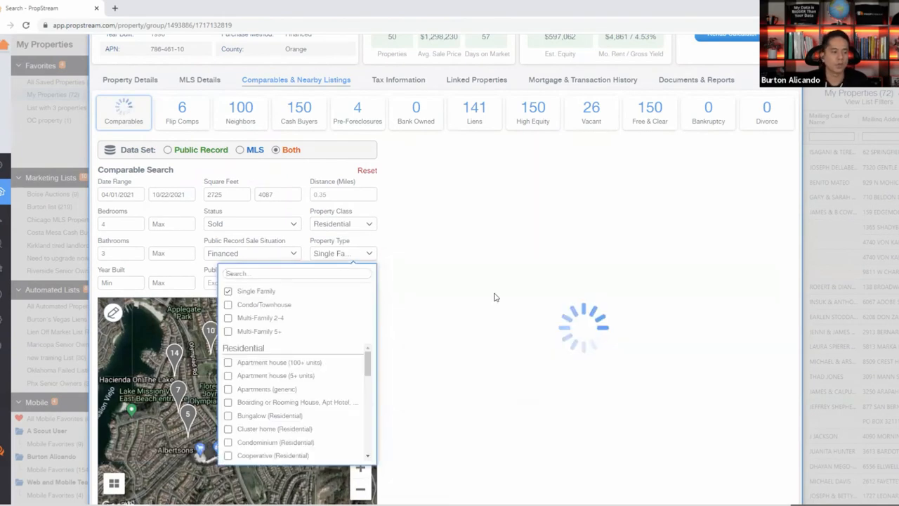
pyautogui.click(378, 209)
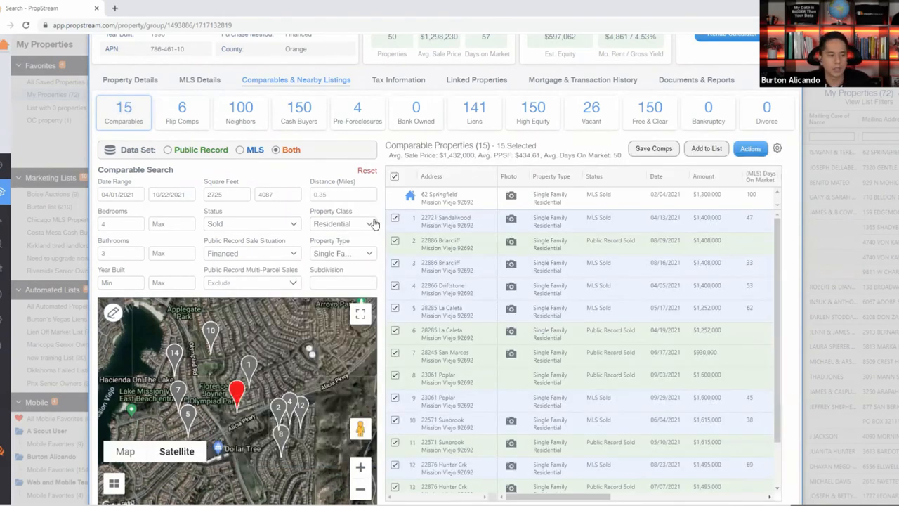
pyautogui.scroll(-5, 630, 280)
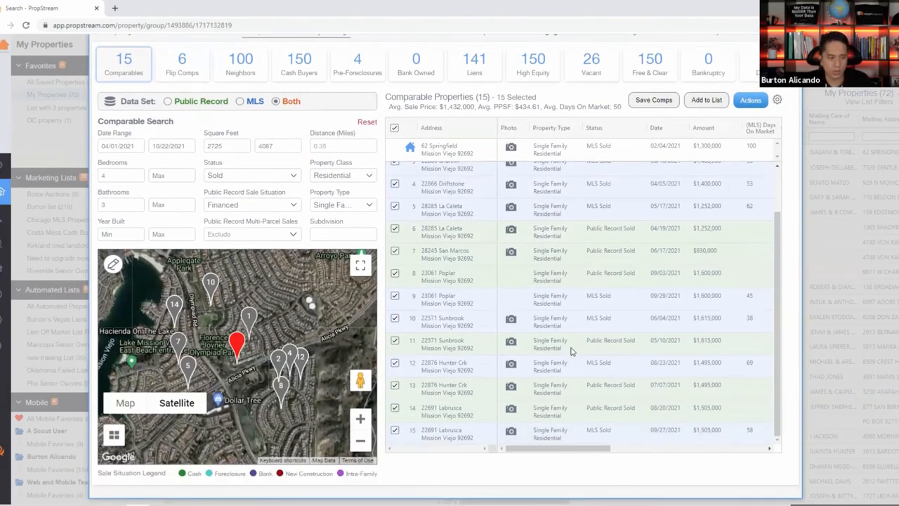
pyautogui.scroll(1, 526, 313)
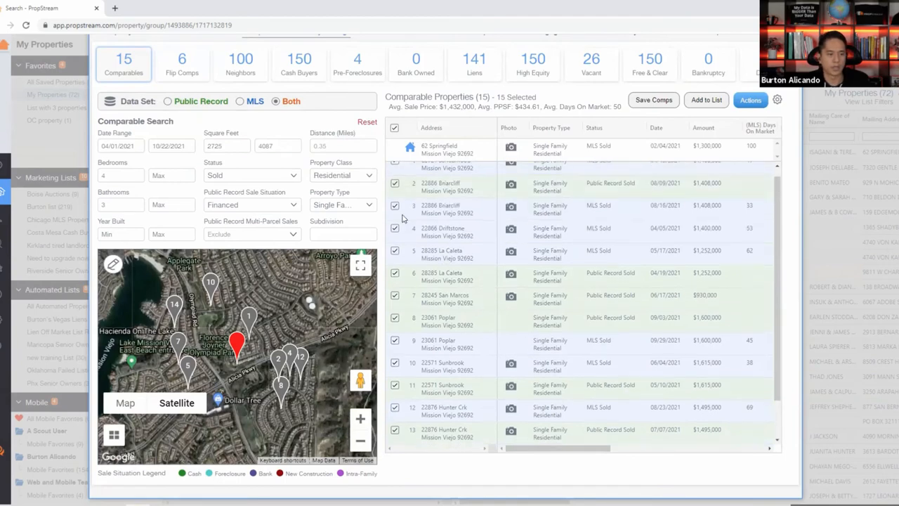
# Deselect all 15 comps and check row 1's $1,400,000 sale amount and 7,500 lot sq ft.
pyautogui.click(395, 129)
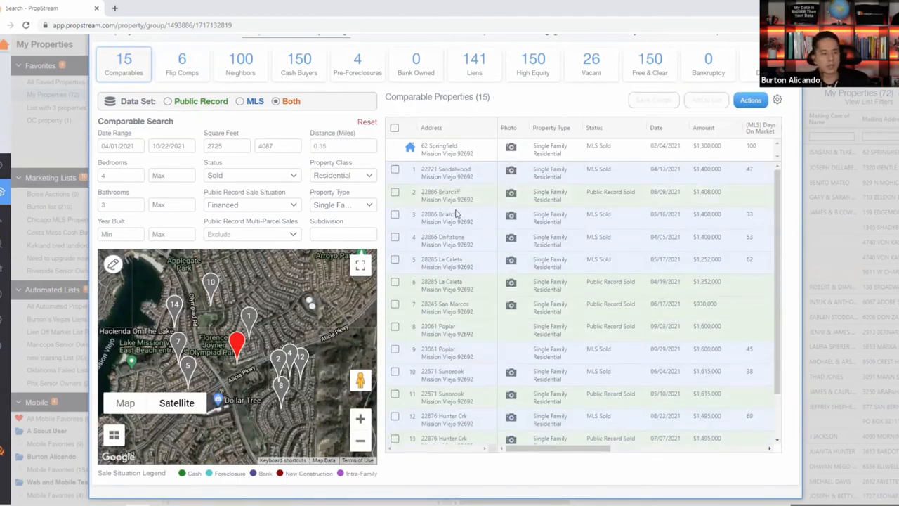
pyautogui.scroll(1, 460, 218)
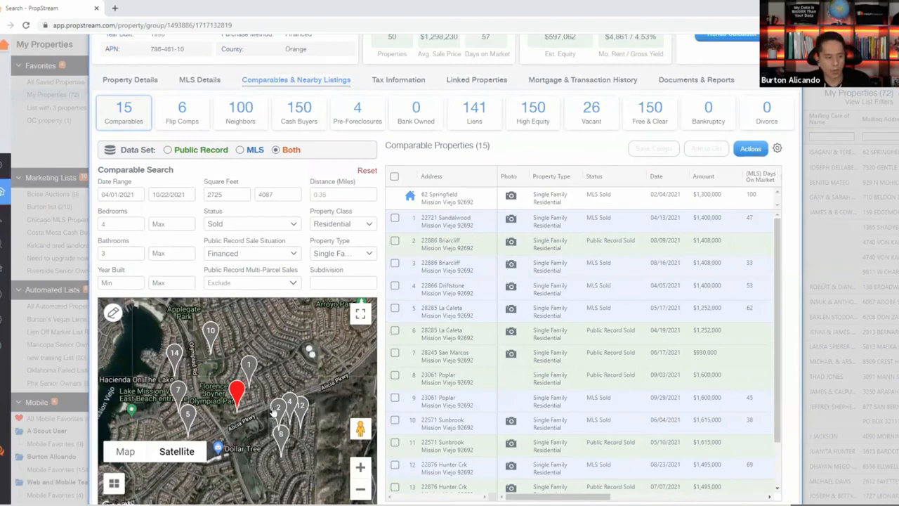
pyautogui.scroll(2, 263, 383)
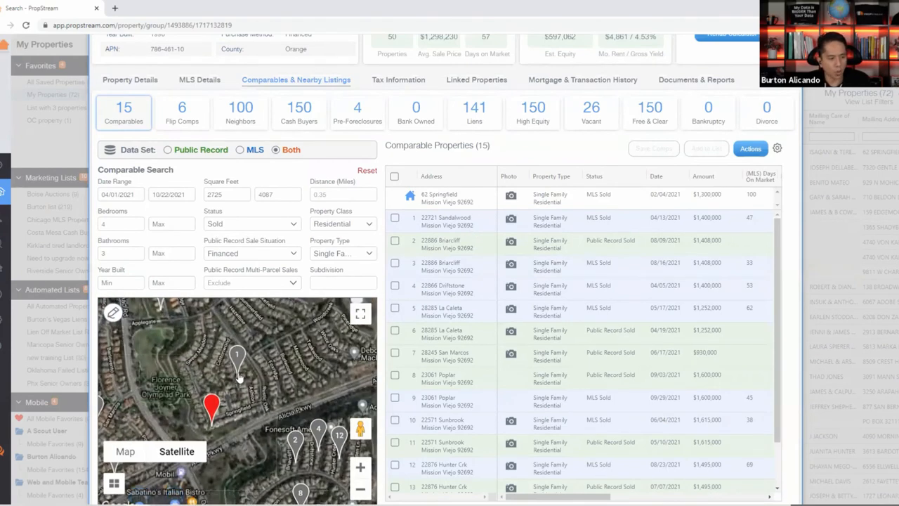
pyautogui.moveTo(724, 221); pyautogui.dragTo(693, 220)
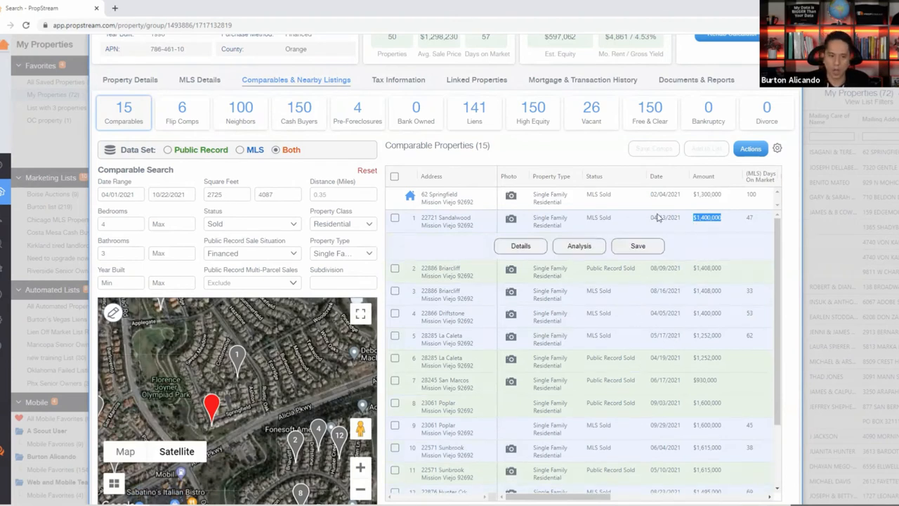
pyautogui.hscroll(3, 660, 316)
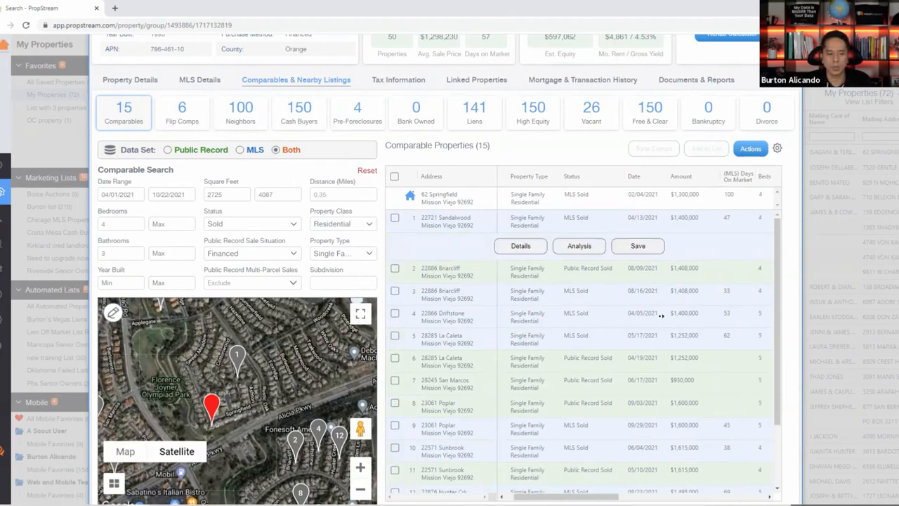
pyautogui.hscroll(2, 660, 315)
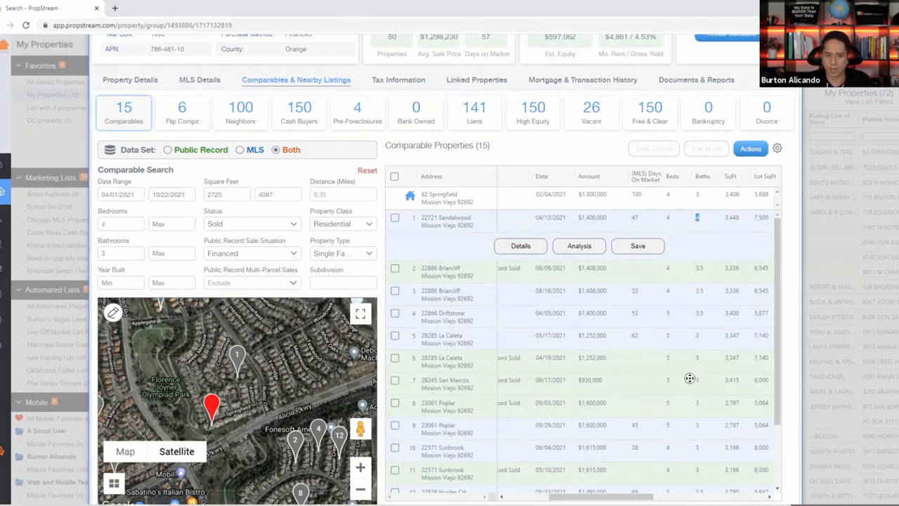
pyautogui.hscroll(2, 691, 379)
pyautogui.moveTo(734, 224); pyautogui.dragTo(717, 219)
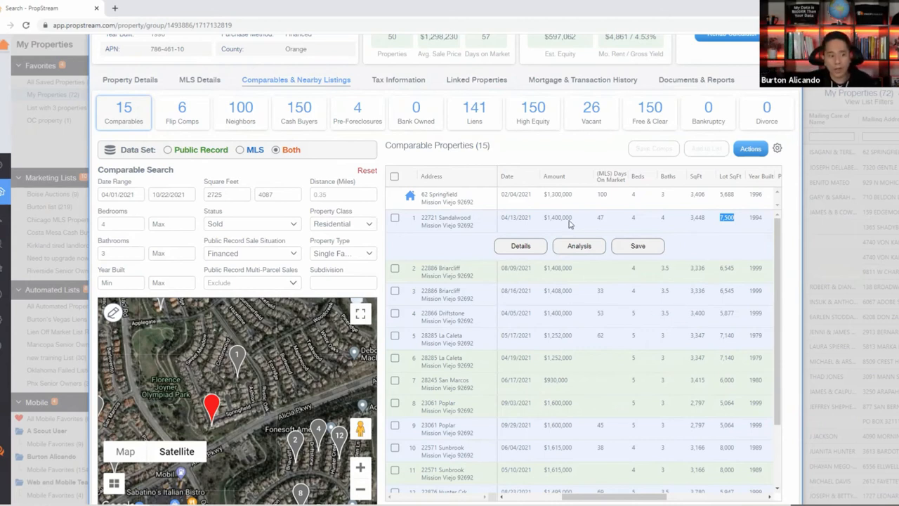
pyautogui.moveTo(574, 221)
pyautogui.mouseDown()
pyautogui.moveTo(544, 221)
pyautogui.moveTo(573, 223)
pyautogui.mouseUp()
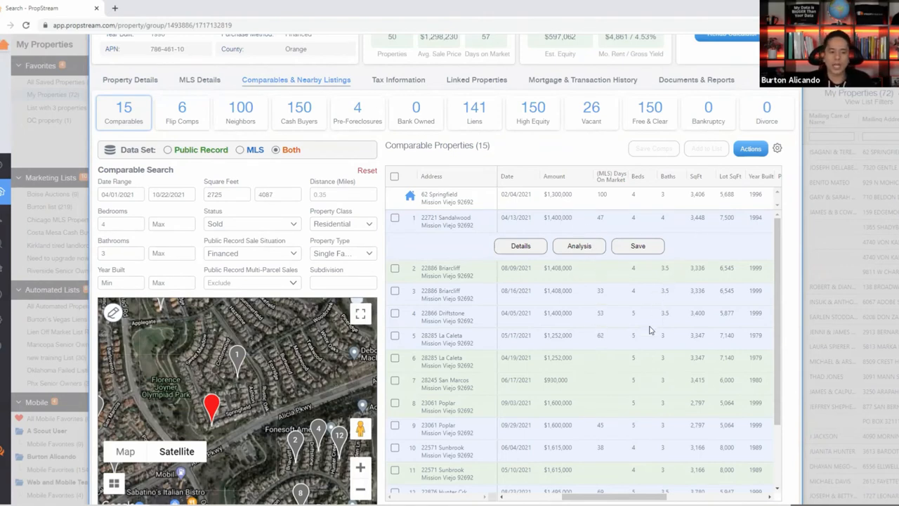
# Expand rows 12, 11 and 10, noting row 10's 8,000 lot sq ft and $1,615,000 amount.
pyautogui.scroll(-3, 650, 309)
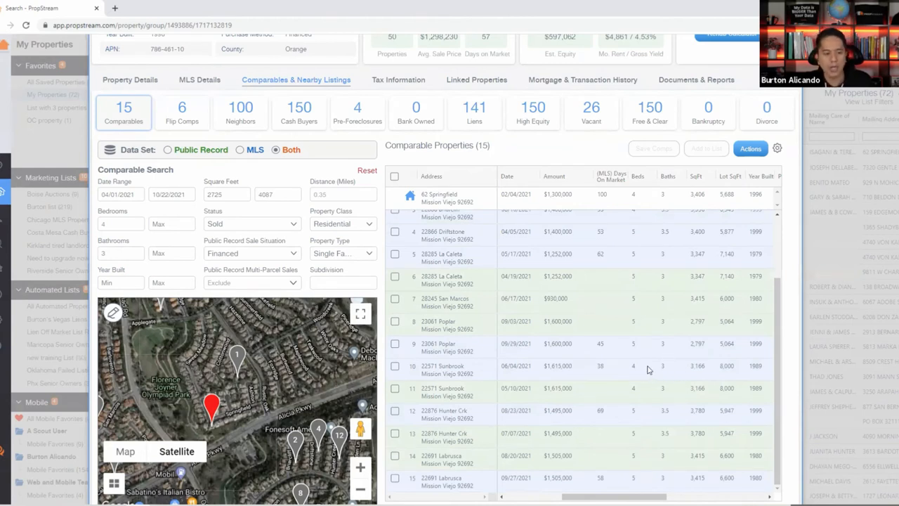
pyautogui.doubleClick(638, 419)
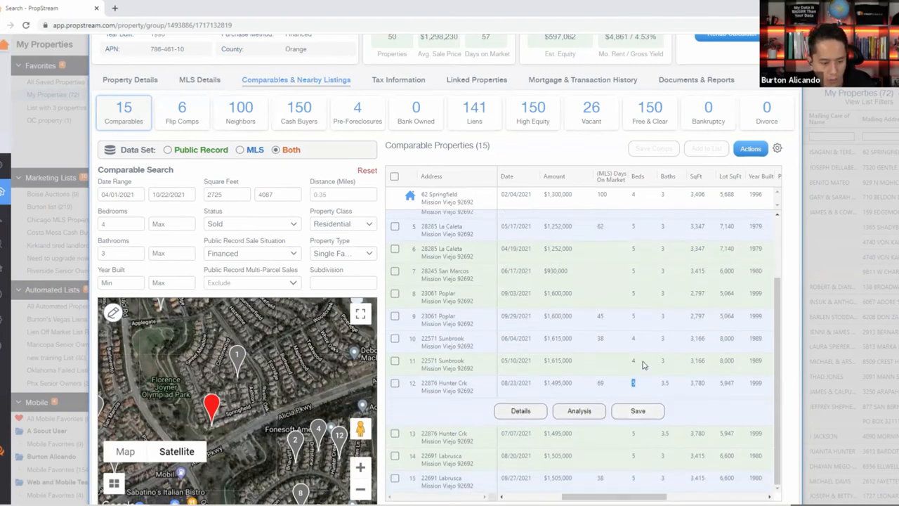
pyautogui.doubleClick(647, 361)
pyautogui.doubleClick(699, 366)
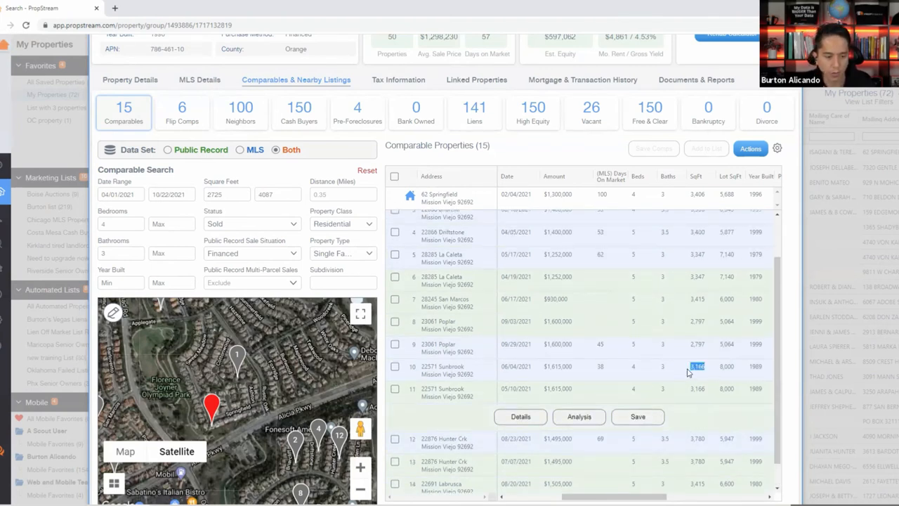
pyautogui.doubleClick(725, 366)
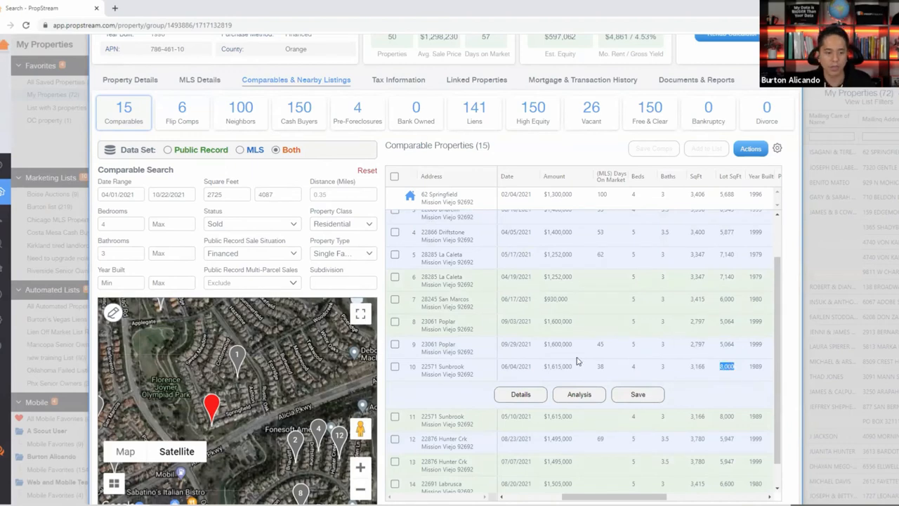
pyautogui.moveTo(577, 361); pyautogui.dragTo(539, 358)
pyautogui.click(537, 466)
pyautogui.hscroll(-2, 538, 466)
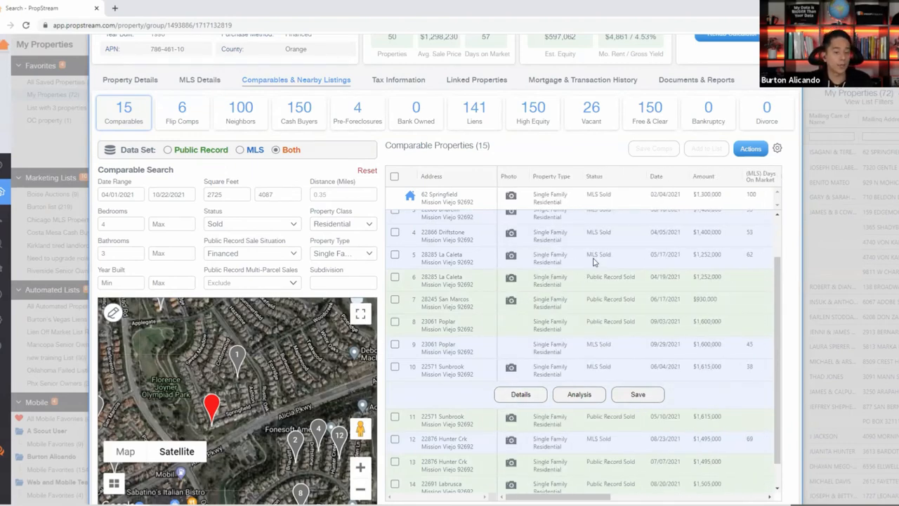
pyautogui.scroll(2, 692, 274)
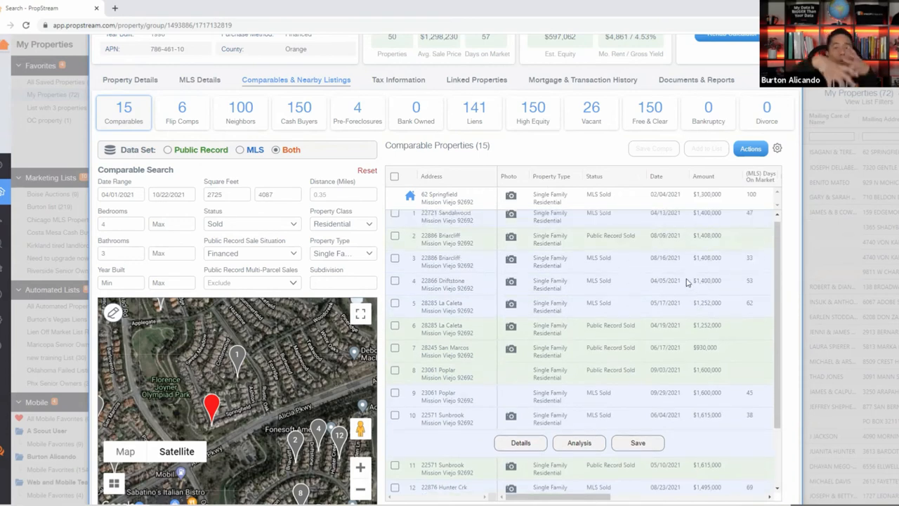
pyautogui.moveTo(719, 220); pyautogui.dragTo(697, 219)
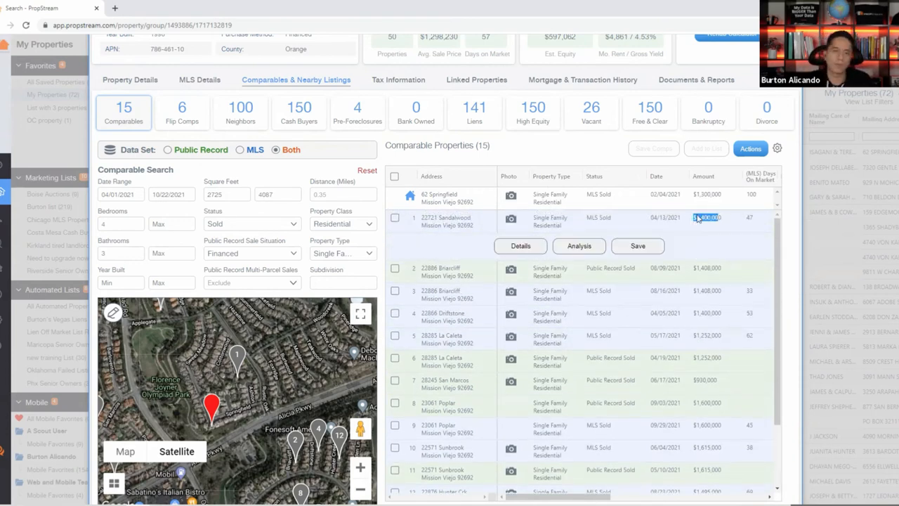
pyautogui.click(511, 220)
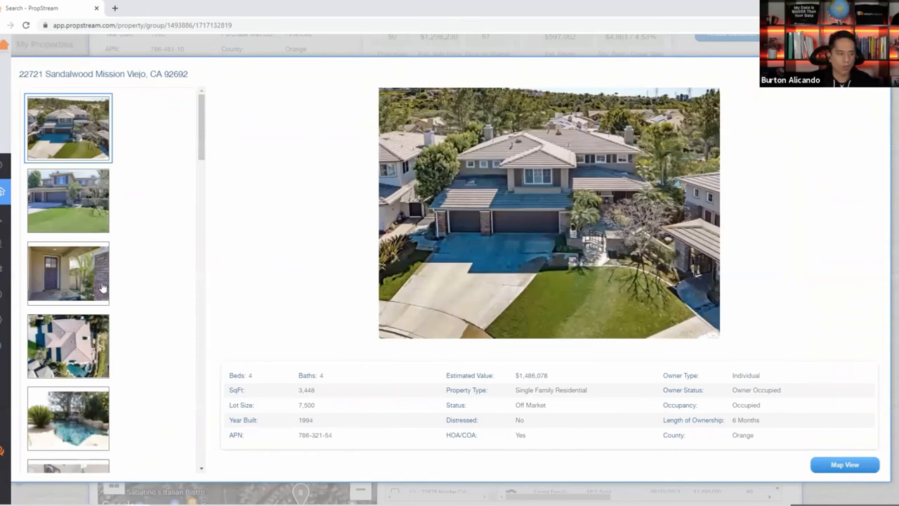
pyautogui.scroll(-3, 83, 261)
pyautogui.click(70, 240)
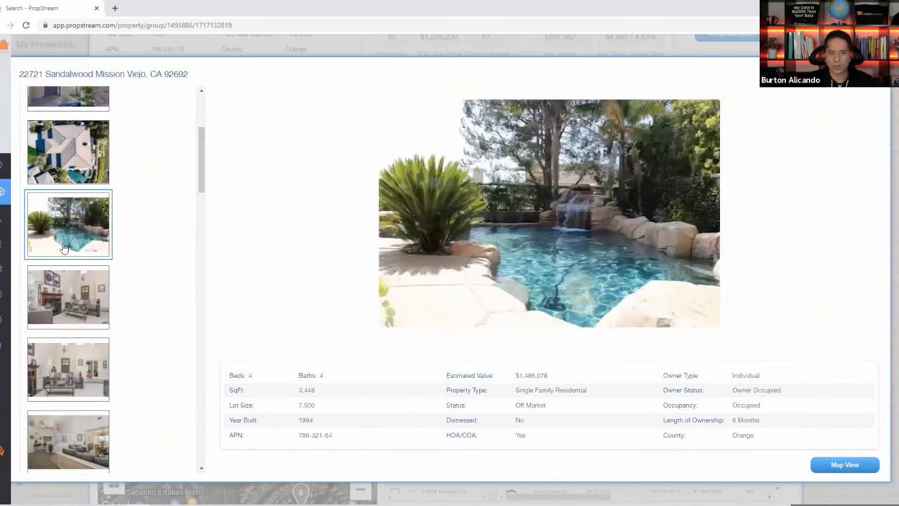
pyautogui.scroll(-3, 148, 277)
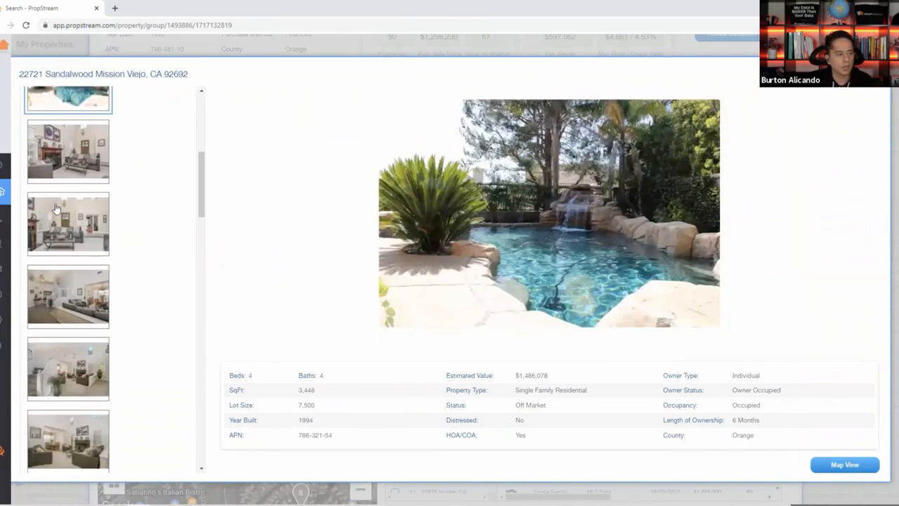
pyautogui.click(68, 236)
pyautogui.click(90, 325)
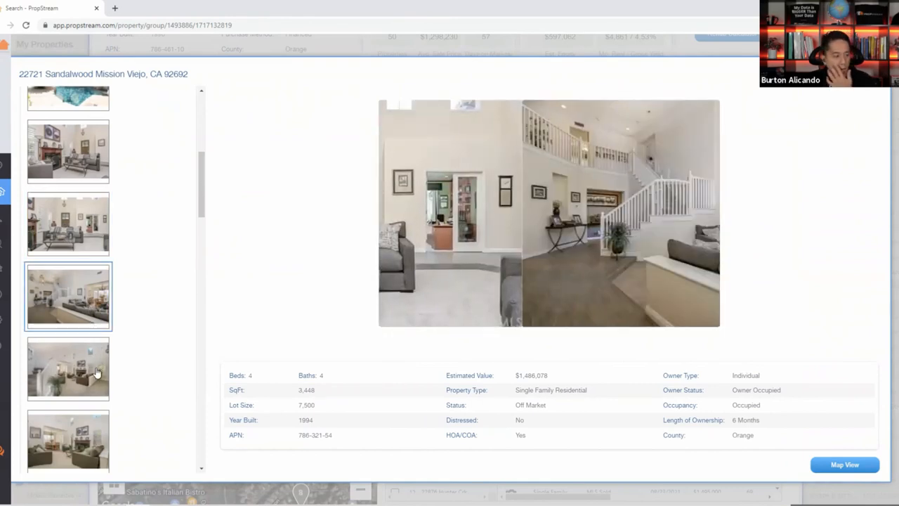
pyautogui.scroll(-2, 90, 379)
pyautogui.click(96, 450)
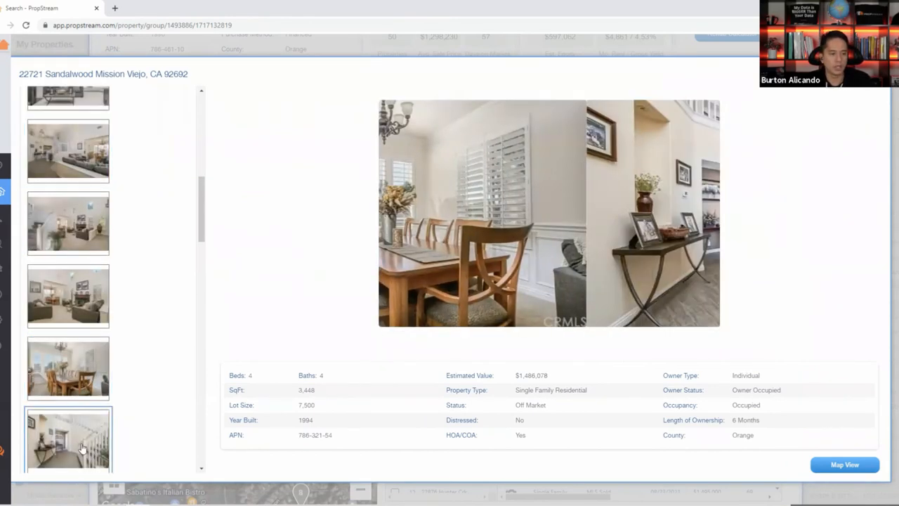
pyautogui.scroll(-2, 134, 327)
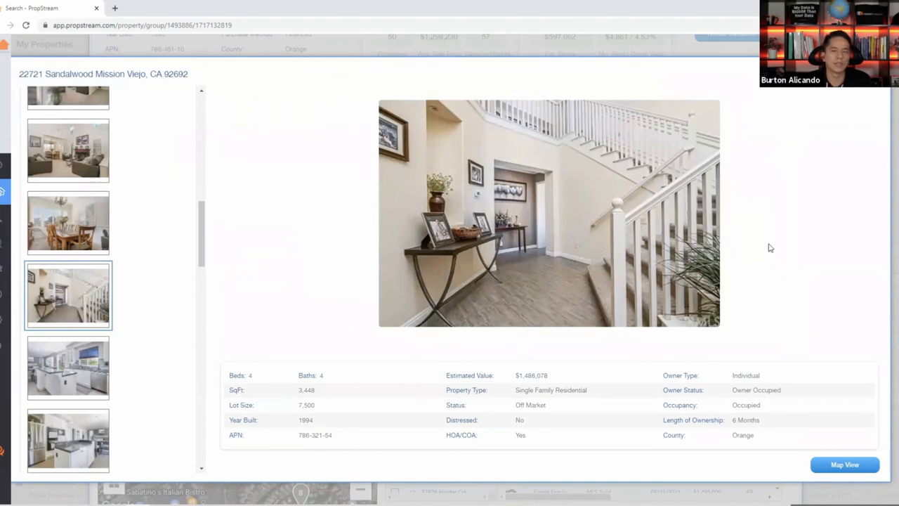
pyautogui.click(877, 74)
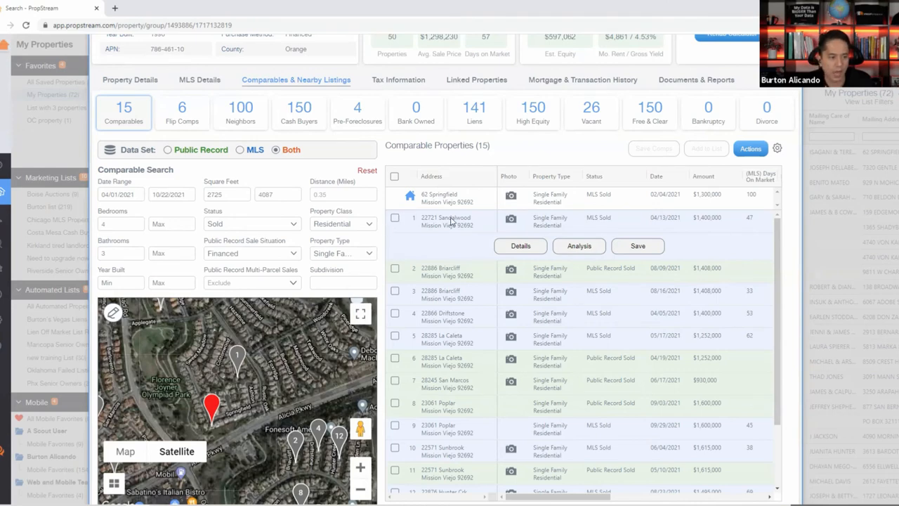
pyautogui.click(489, 226)
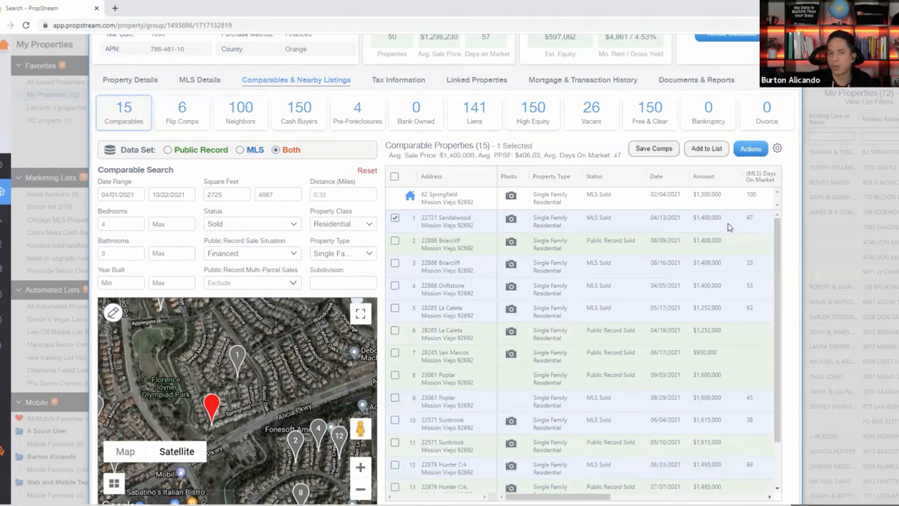
pyautogui.click(512, 220)
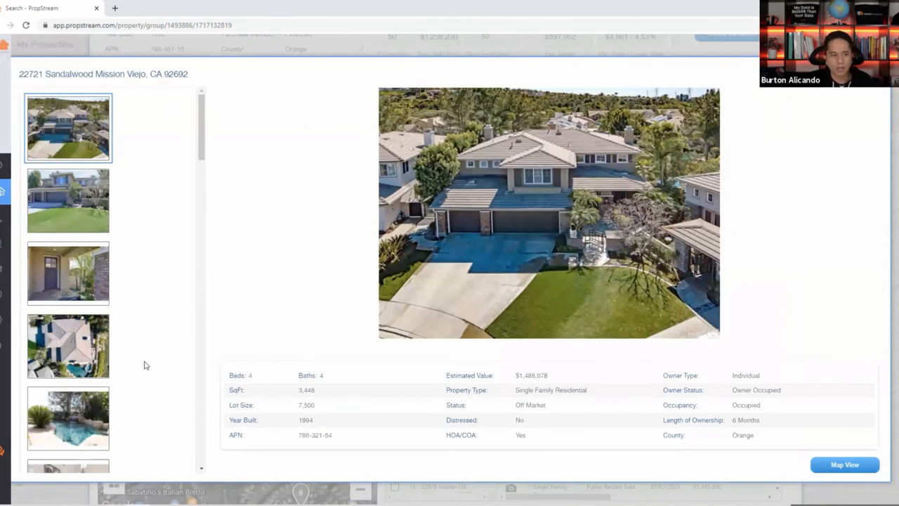
pyautogui.scroll(-5, 144, 365)
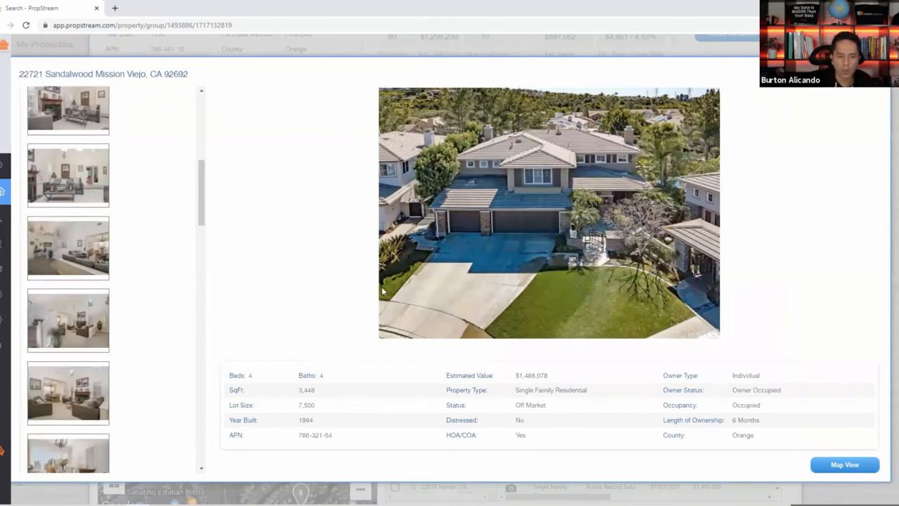
pyautogui.click(876, 73)
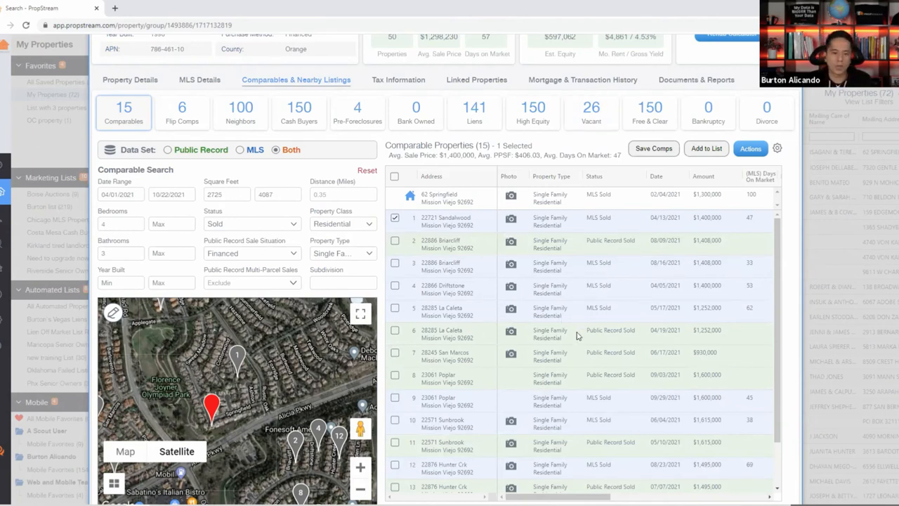
pyautogui.scroll(-2, 680, 279)
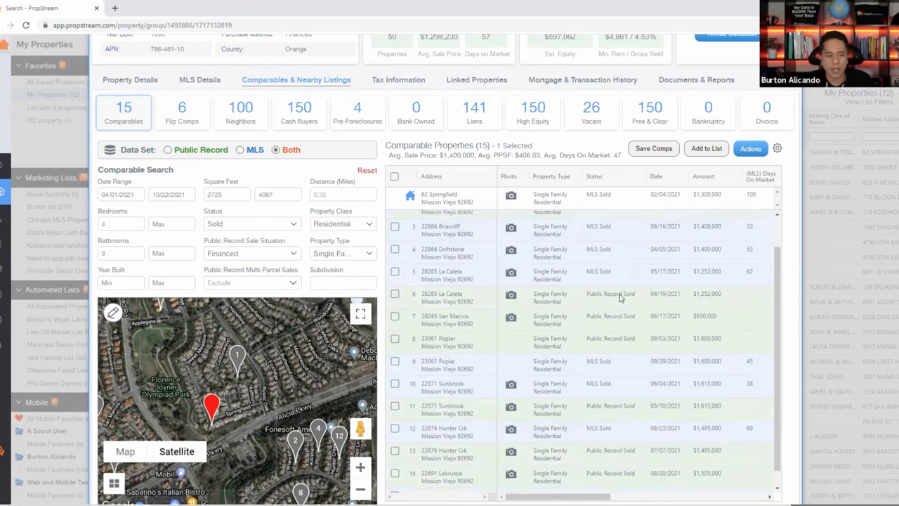
pyautogui.hscroll(3, 612, 341)
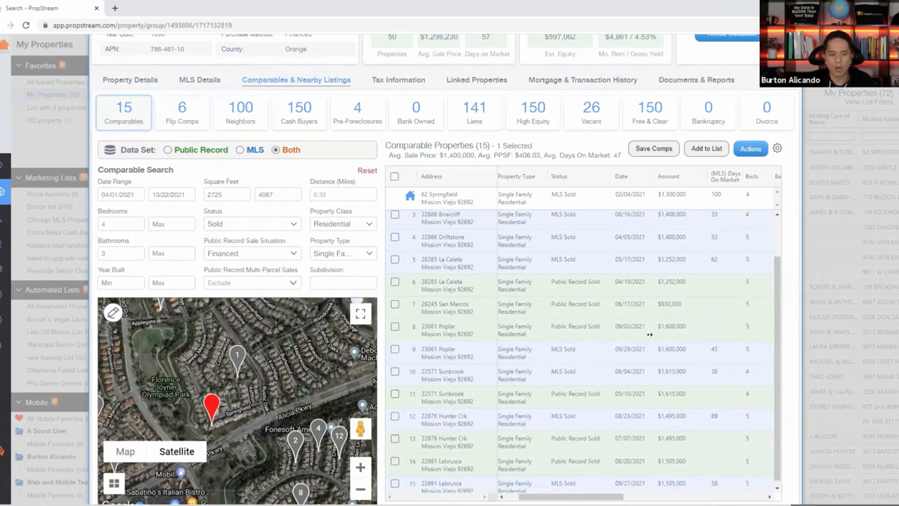
pyautogui.doubleClick(698, 260)
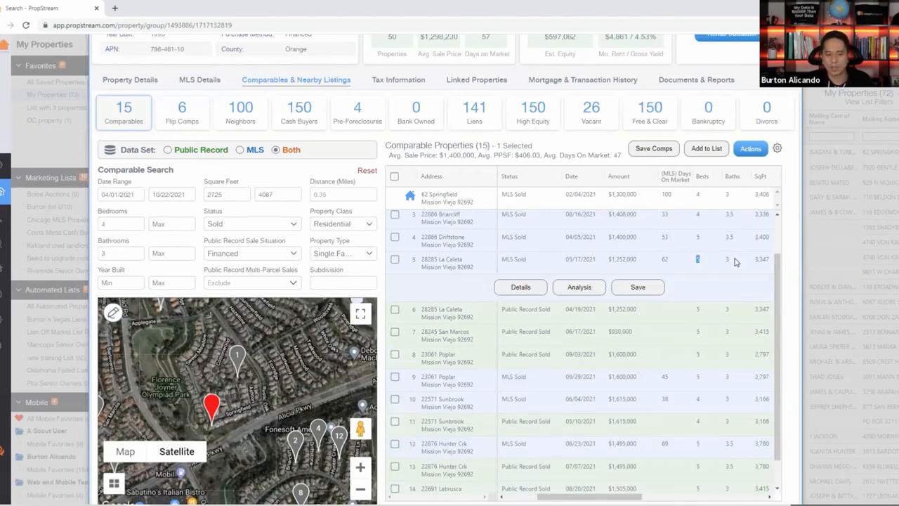
pyautogui.hscroll(2, 716, 377)
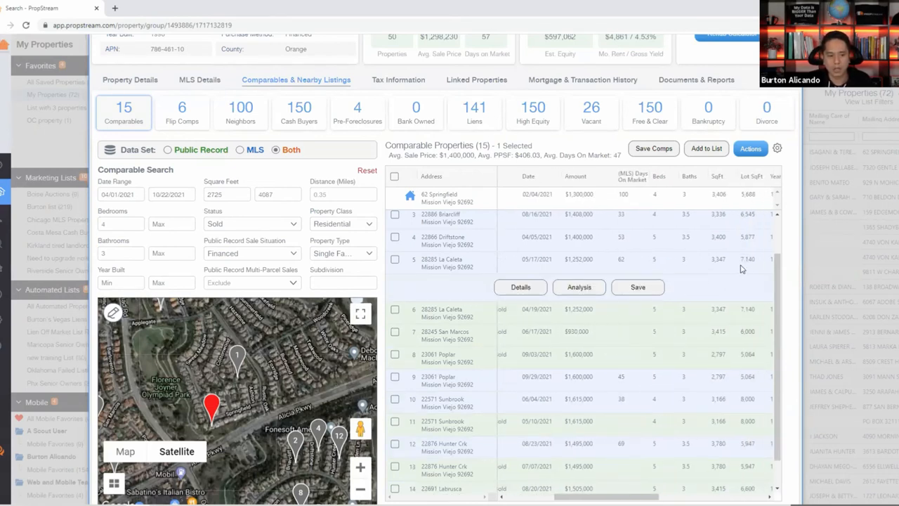
pyautogui.moveTo(595, 261); pyautogui.dragTo(566, 260)
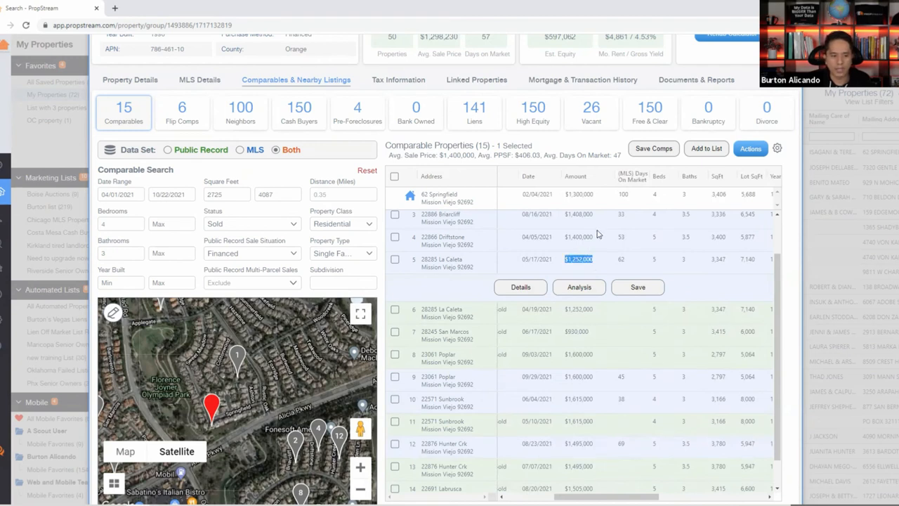
# Compare against the Briarcliff comp's 4 bedrooms, then open La Caleta's photo gallery.
pyautogui.doubleClick(654, 215)
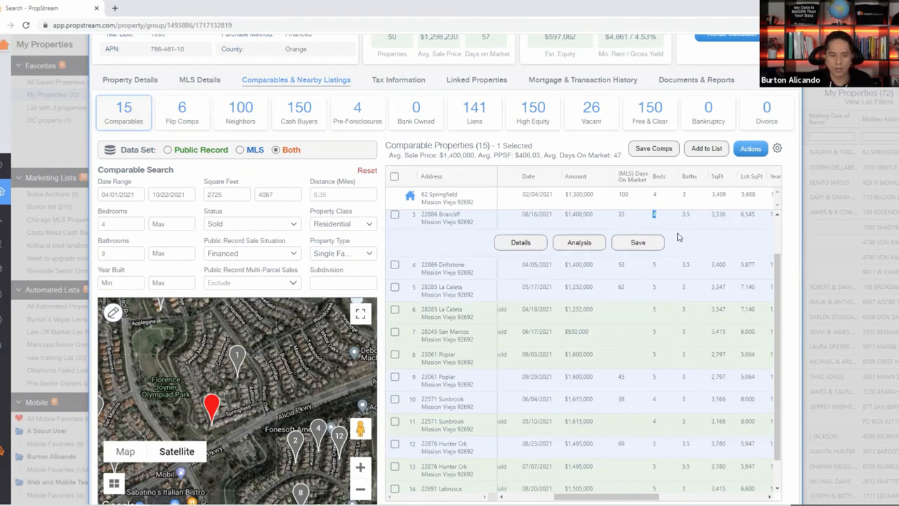
pyautogui.moveTo(602, 289); pyautogui.dragTo(543, 287)
pyautogui.hscroll(-2, 608, 350)
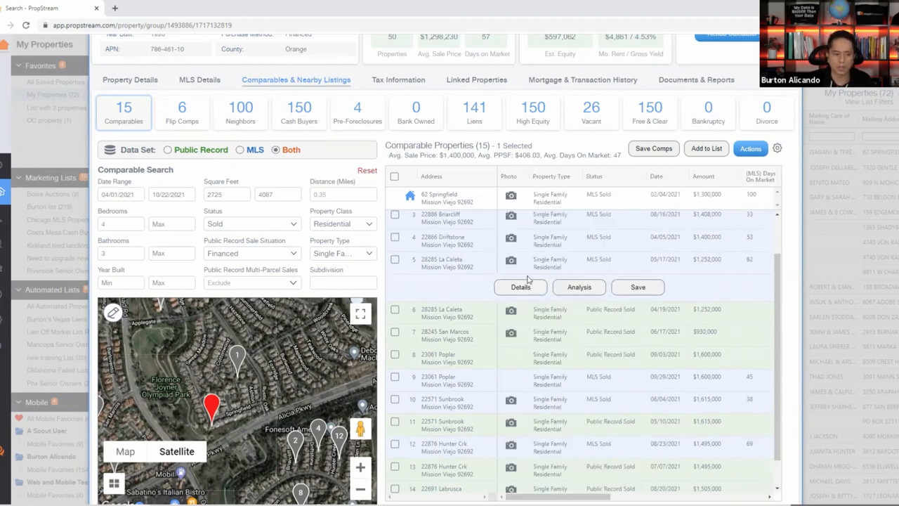
pyautogui.click(512, 262)
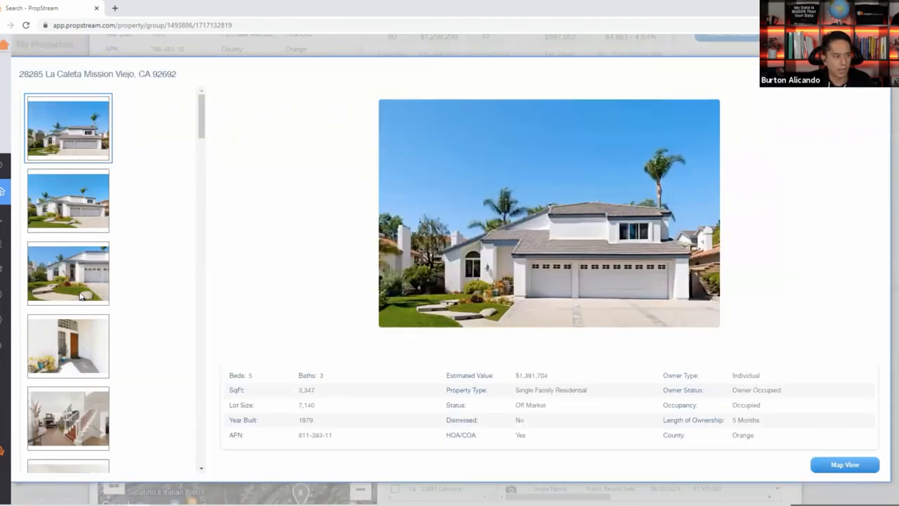
# Step through La Caleta's house and interior photos to the first dining room shot.
pyautogui.scroll(-1, 83, 285)
pyautogui.scroll(-3, 84, 286)
pyautogui.click(82, 313)
pyautogui.click(76, 355)
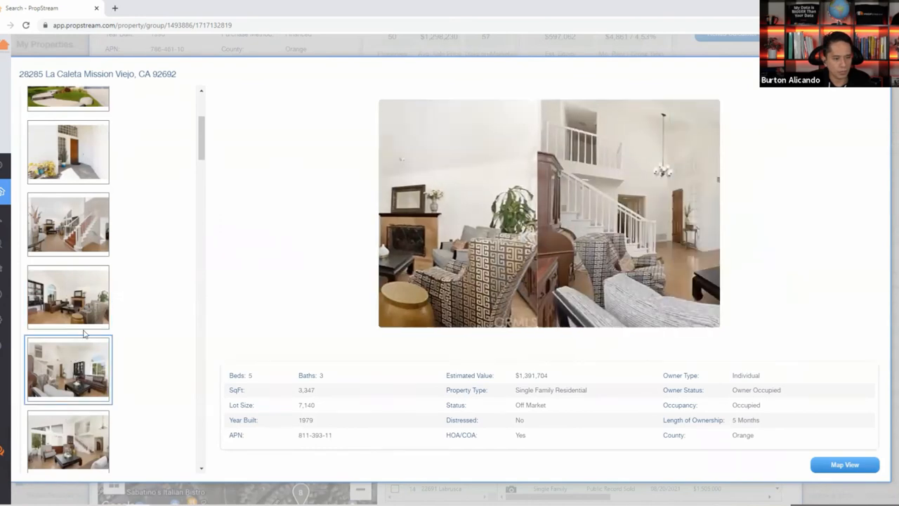
pyautogui.scroll(-2, 83, 335)
pyautogui.scroll(-1, 82, 335)
pyautogui.click(52, 351)
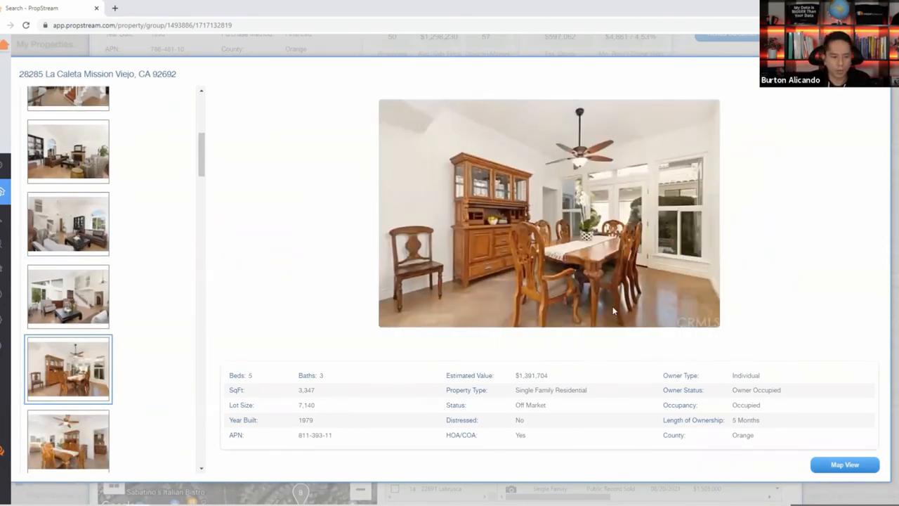
# View the next dining room photo and three kitchen photos.
pyautogui.scroll(-1, 112, 354)
pyautogui.click(87, 390)
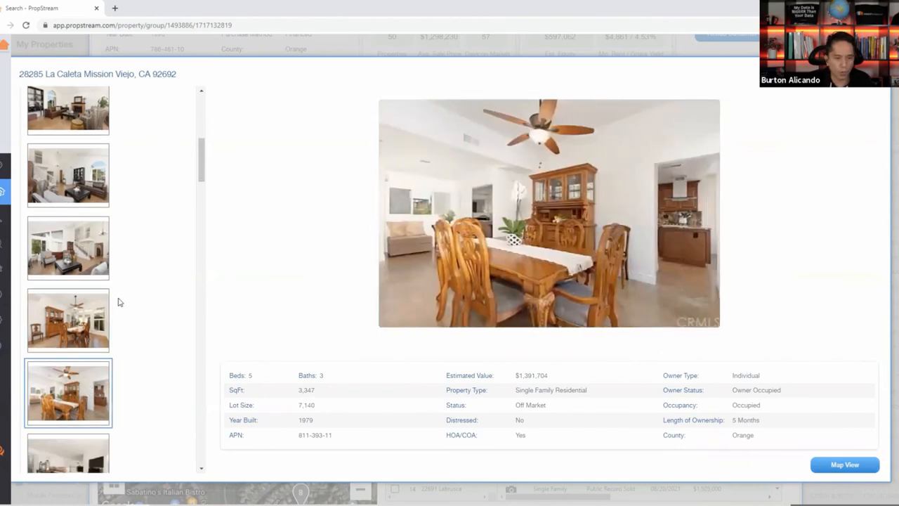
pyautogui.scroll(-2, 130, 312)
pyautogui.scroll(-2, 87, 342)
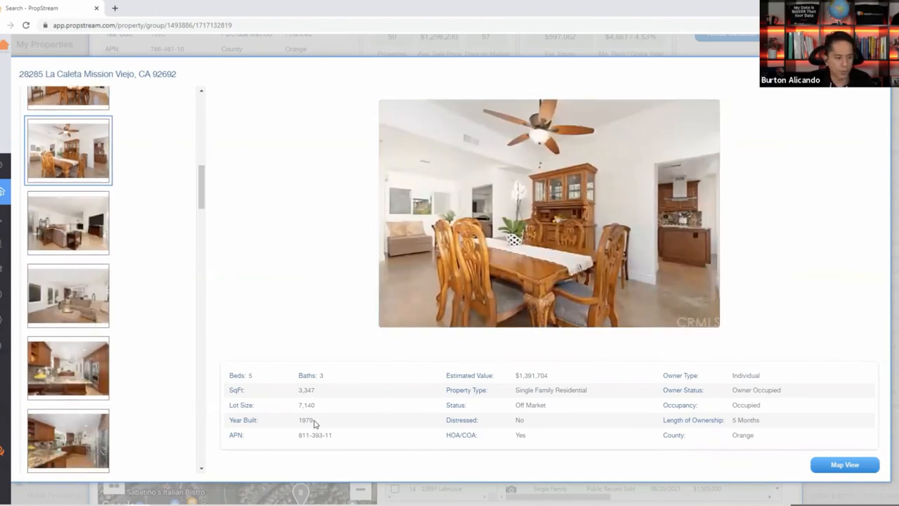
pyautogui.moveTo(326, 421); pyautogui.dragTo(298, 420)
pyautogui.scroll(-2, 82, 321)
pyautogui.click(88, 304)
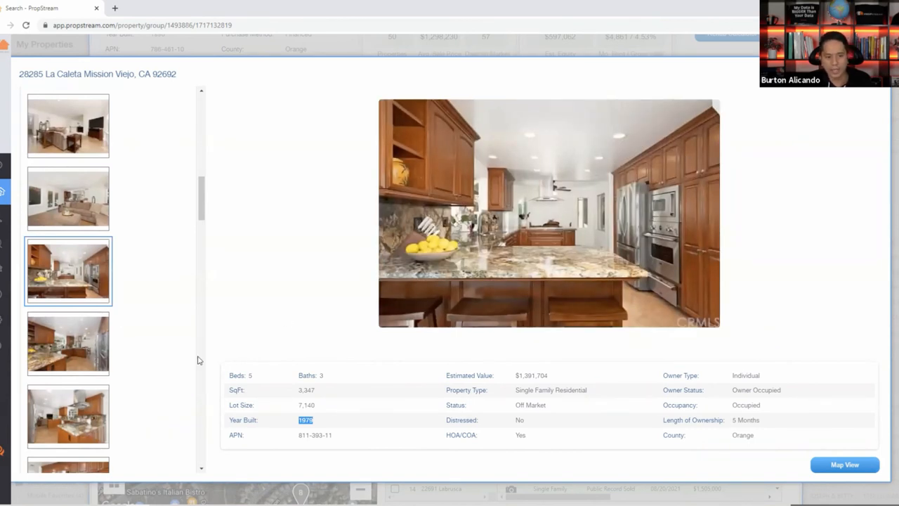
pyautogui.scroll(-2, 81, 320)
pyautogui.click(79, 258)
pyautogui.click(75, 322)
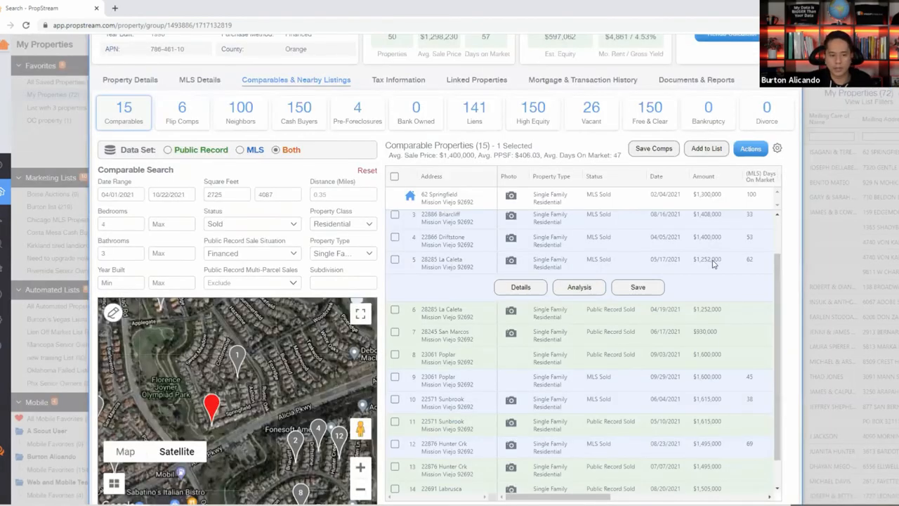
# Highlight La Caleta's $1,252,000 and Briarcliff's $1,408,000 sale amounts side by side.
pyautogui.moveTo(721, 261); pyautogui.dragTo(696, 260)
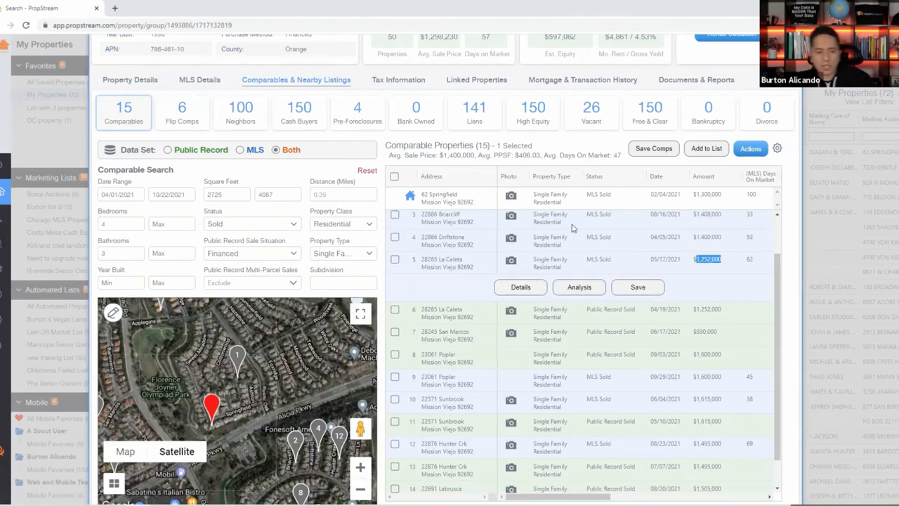
pyautogui.moveTo(721, 215); pyautogui.dragTo(700, 224)
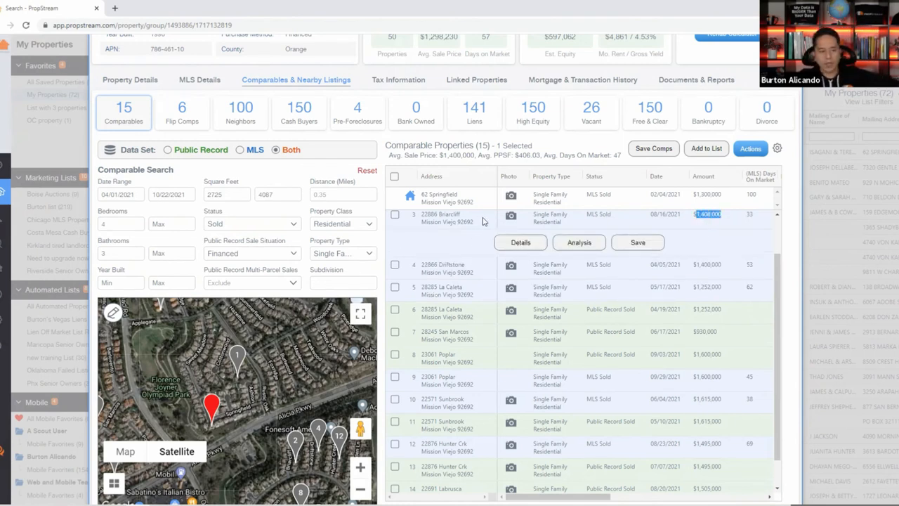
pyautogui.moveTo(483, 220); pyautogui.dragTo(422, 221)
pyautogui.scroll(1, 706, 251)
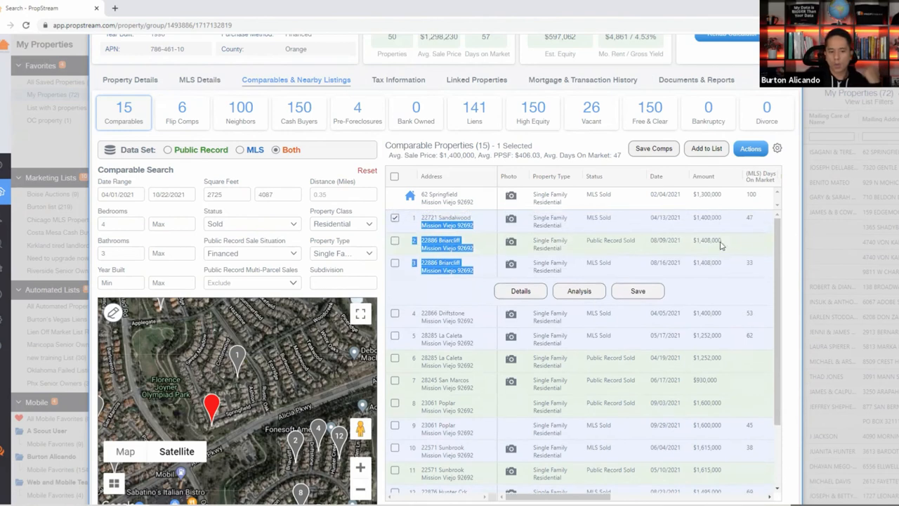
pyautogui.click(729, 230)
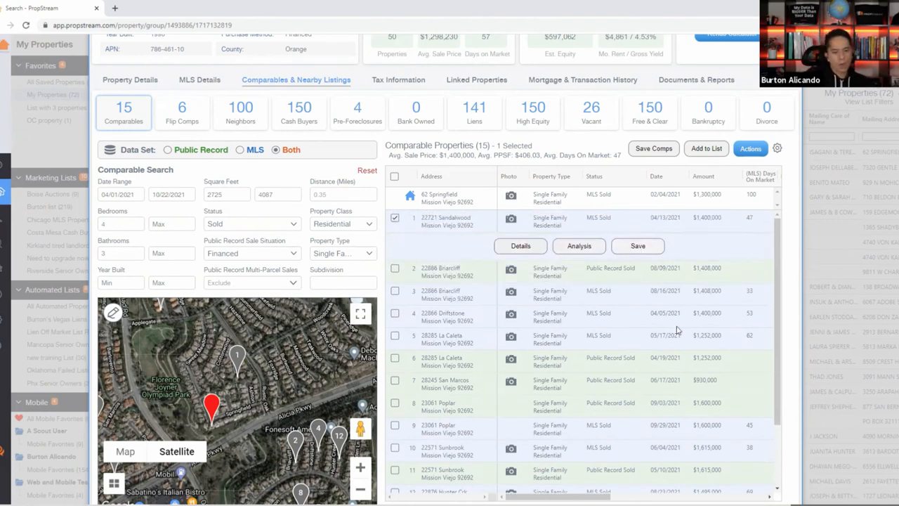
pyautogui.doubleClick(702, 338)
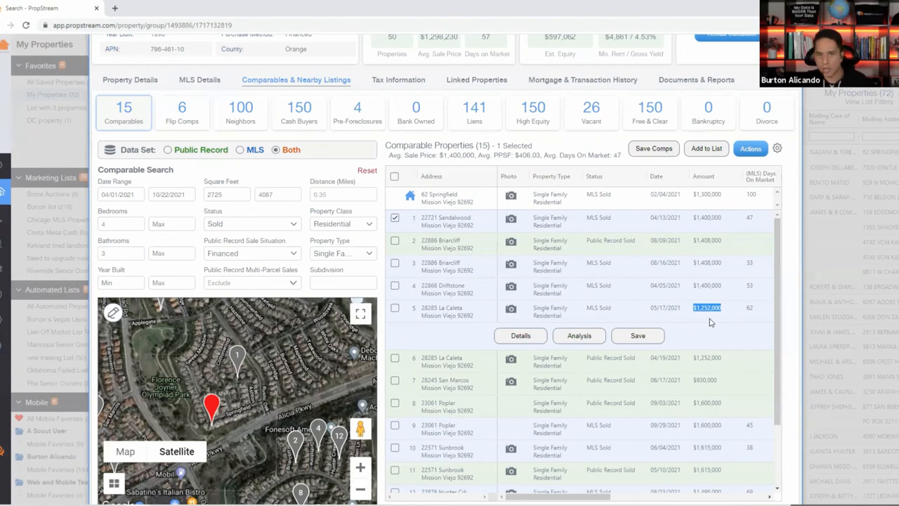
pyautogui.click(508, 317)
# View La Caleta's backyard and home office photos, then close the gallery.
pyautogui.scroll(-8, 114, 337)
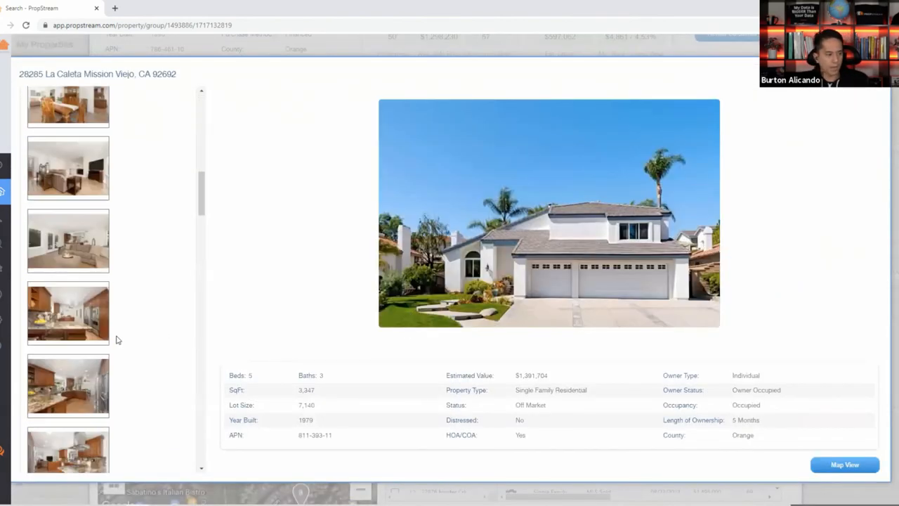
pyautogui.click(81, 346)
pyautogui.scroll(-2, 96, 420)
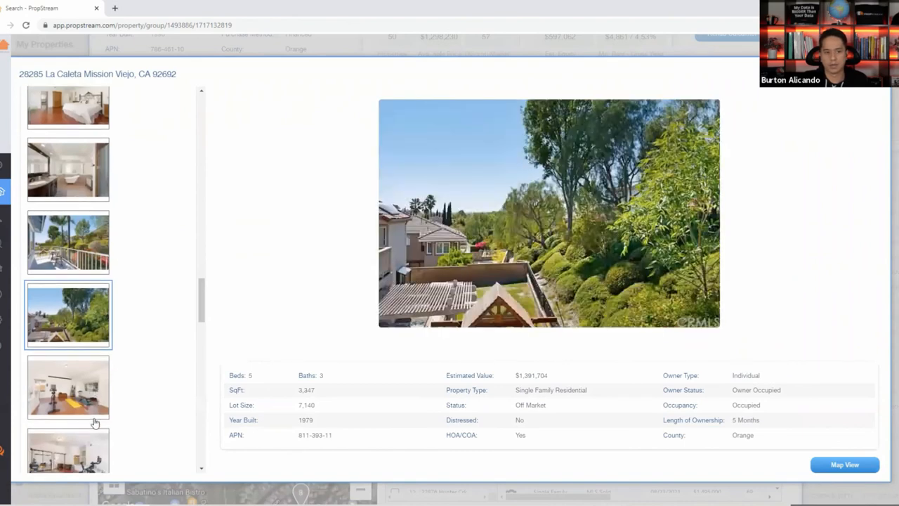
pyautogui.click(82, 418)
pyautogui.scroll(-2, 109, 362)
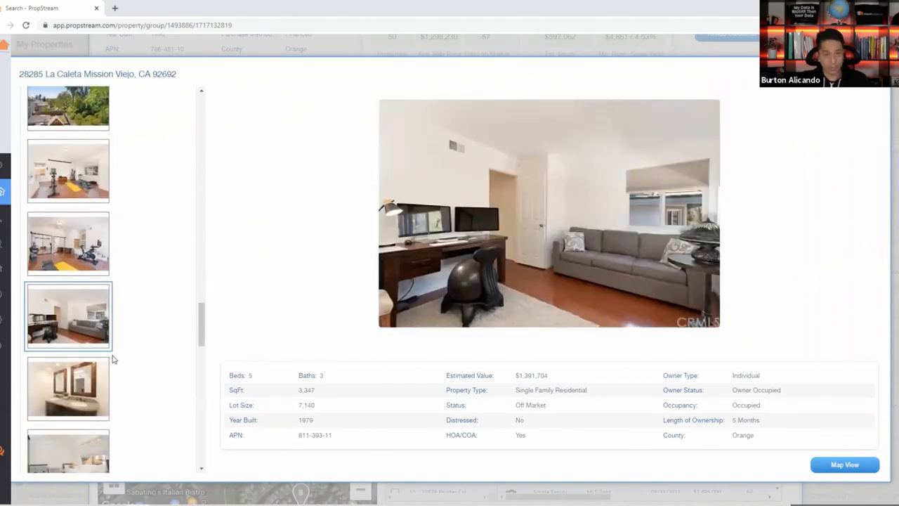
pyautogui.scroll(-2, 123, 350)
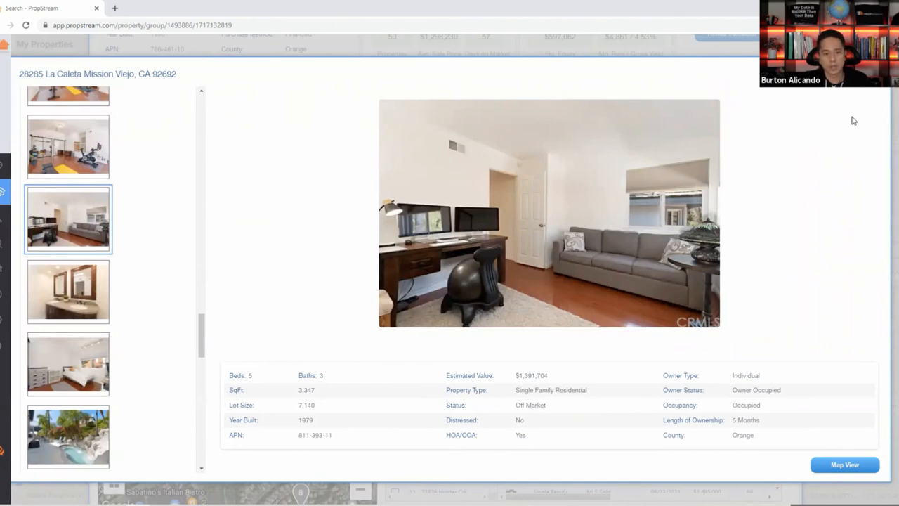
pyautogui.click(878, 73)
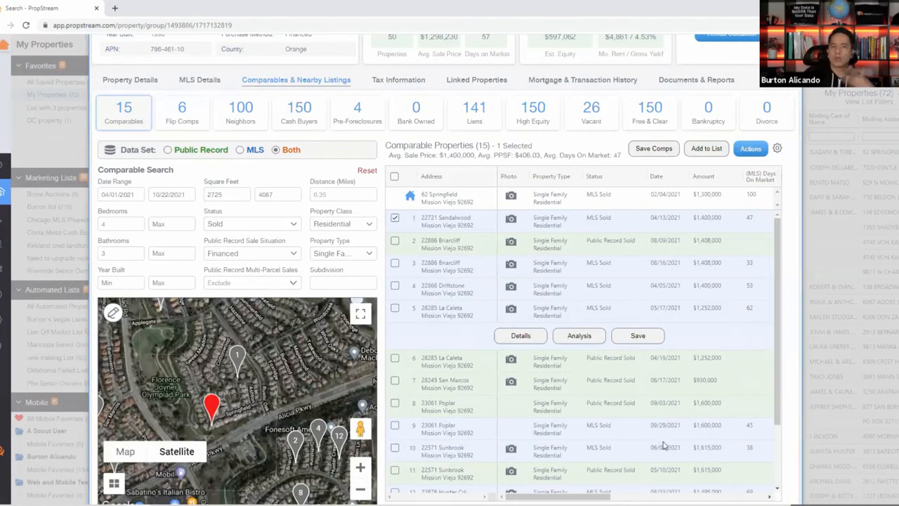
pyautogui.click(396, 309)
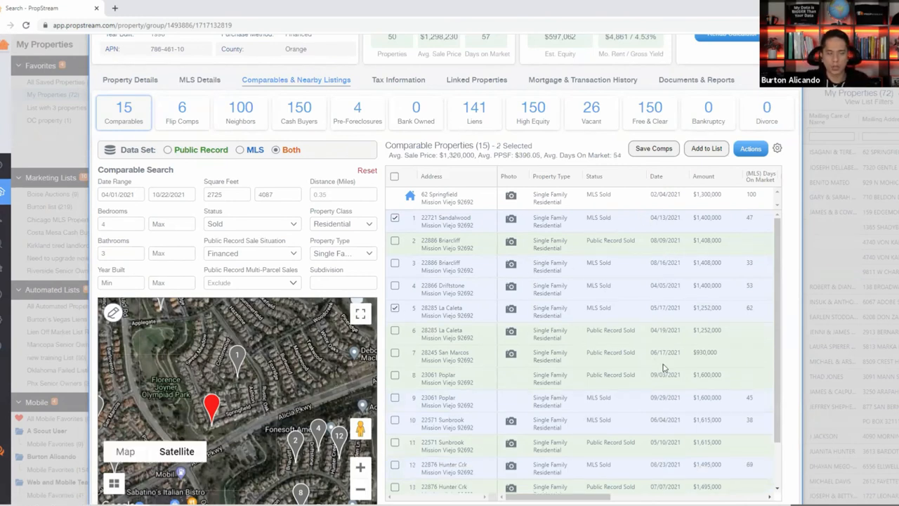
pyautogui.scroll(-2, 657, 380)
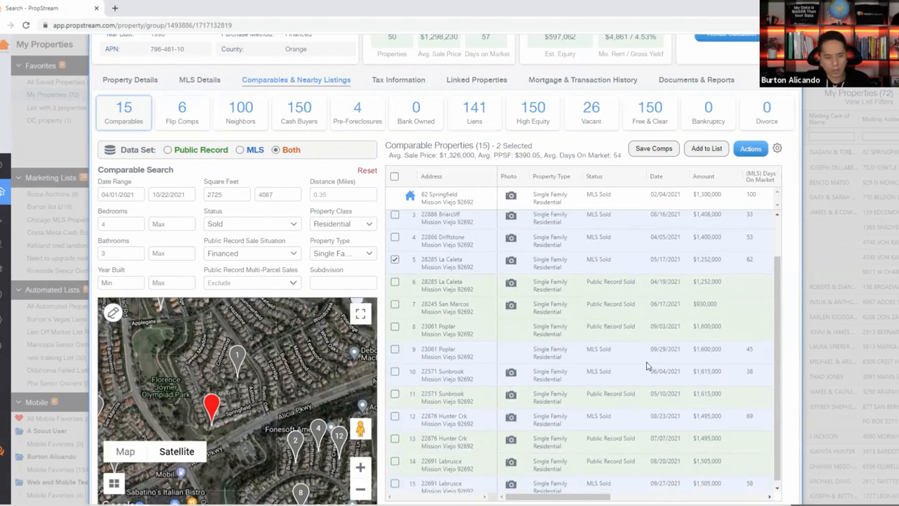
pyautogui.hscroll(4, 640, 386)
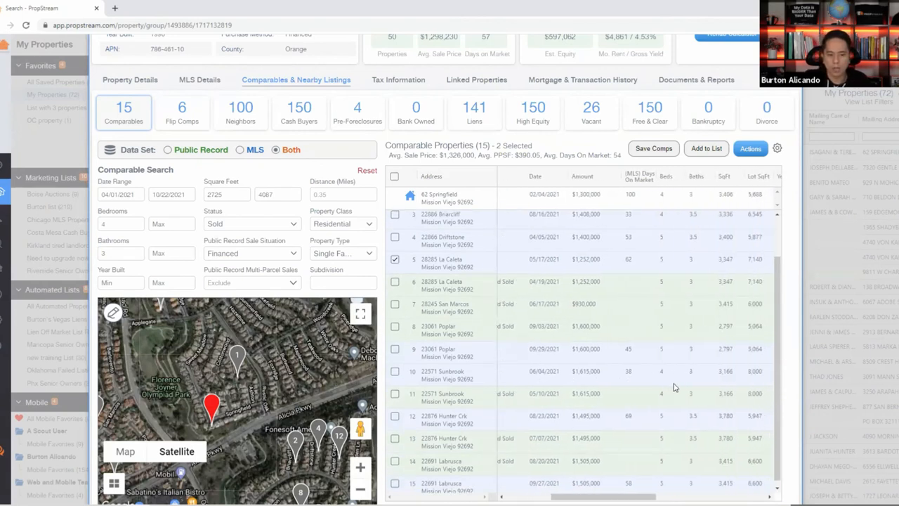
pyautogui.moveTo(697, 311); pyautogui.dragTo(573, 304)
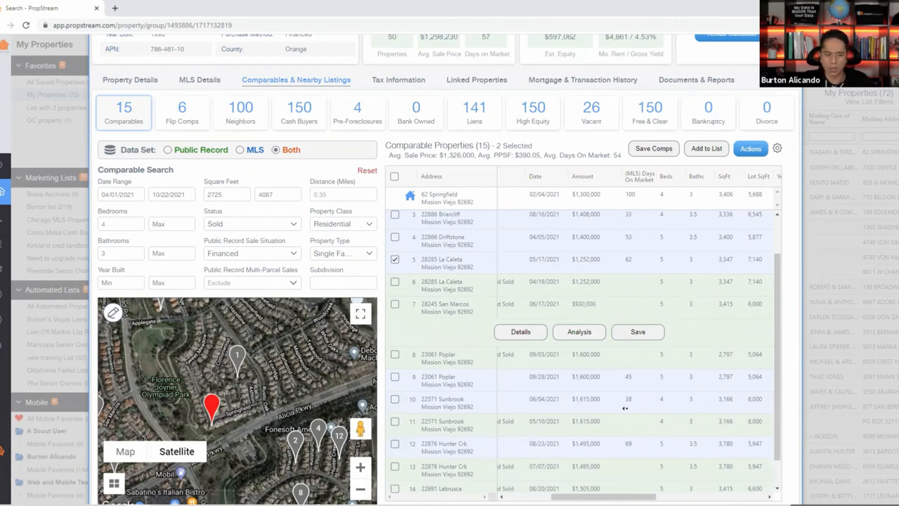
pyautogui.hscroll(-4, 566, 399)
pyautogui.click(509, 307)
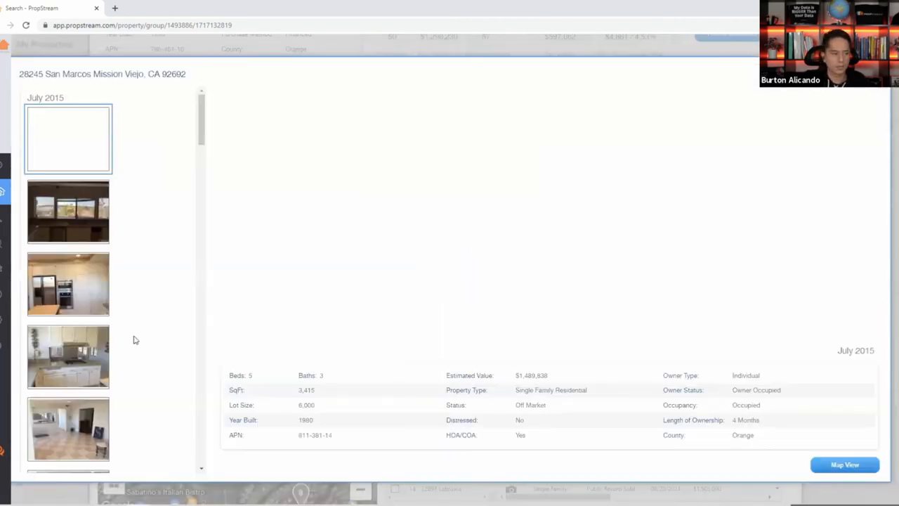
pyautogui.scroll(-1, 105, 302)
pyautogui.click(74, 257)
pyautogui.click(76, 327)
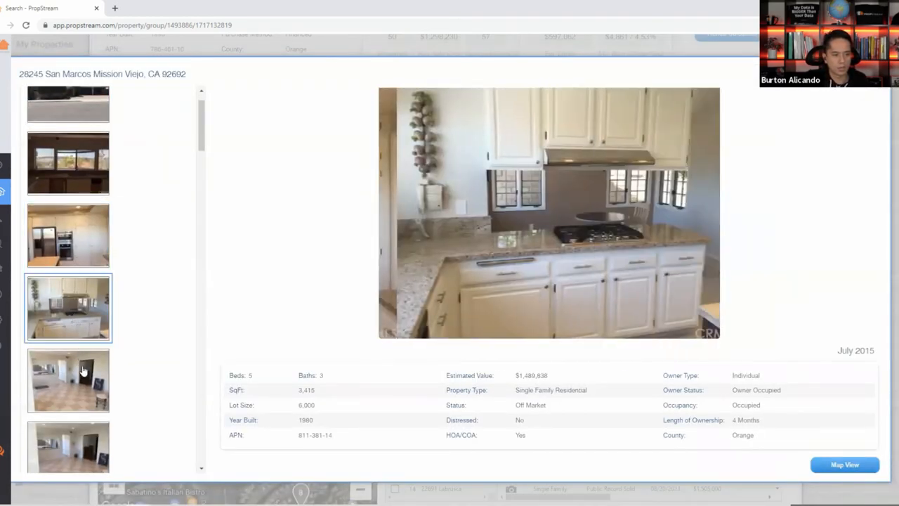
pyautogui.click(76, 376)
pyautogui.scroll(-1, 127, 285)
pyautogui.click(107, 330)
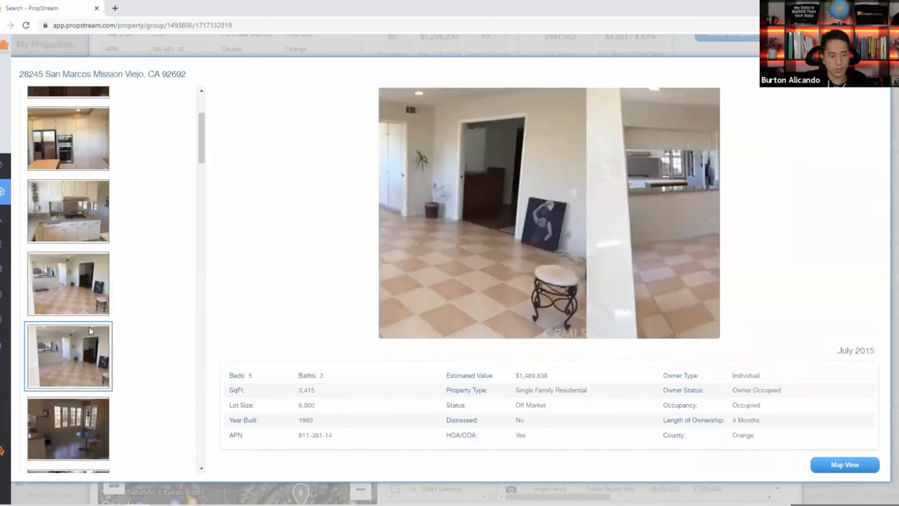
pyautogui.scroll(-2, 106, 317)
pyautogui.scroll(-1, 102, 328)
pyautogui.click(102, 328)
pyautogui.click(103, 379)
pyautogui.scroll(-2, 103, 400)
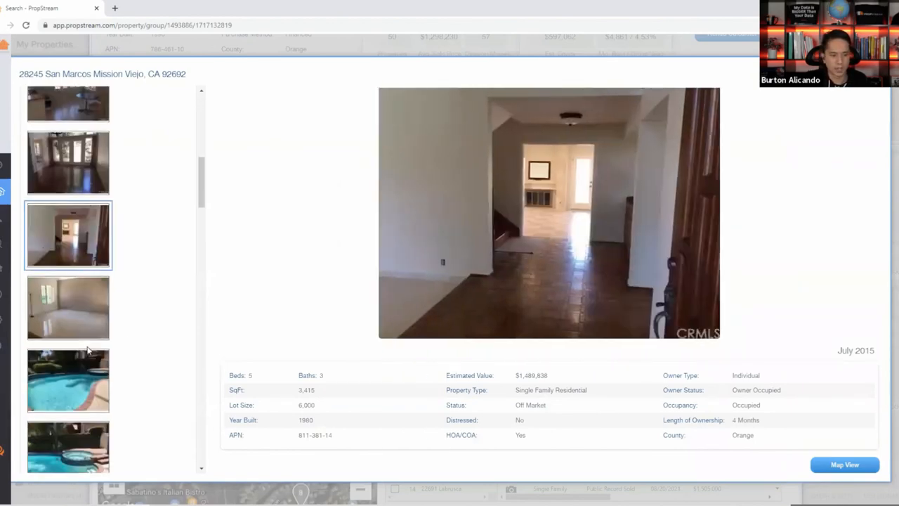
pyautogui.click(103, 405)
pyautogui.scroll(-3, 103, 393)
pyautogui.click(105, 355)
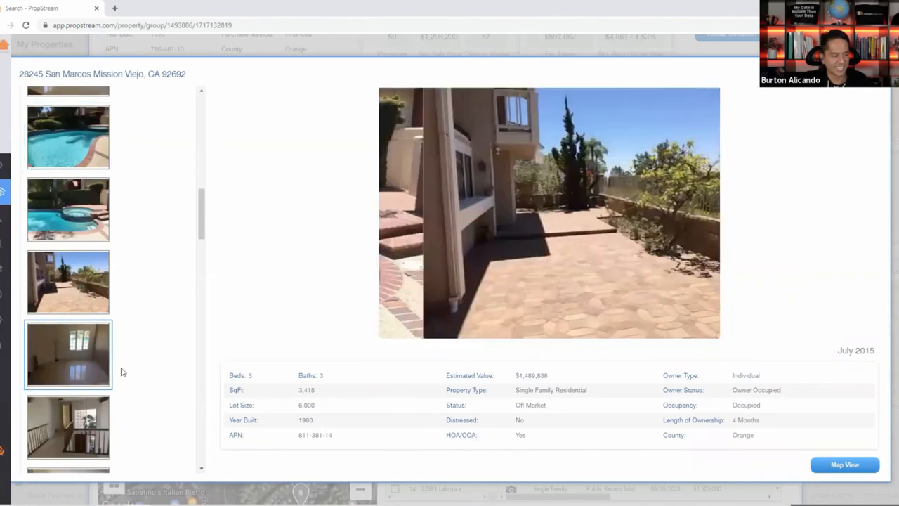
pyautogui.click(876, 73)
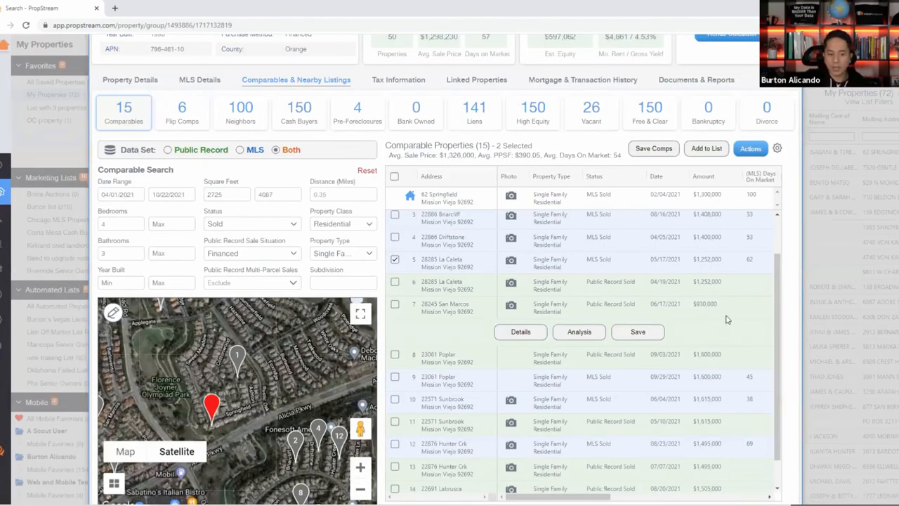
pyautogui.doubleClick(705, 304)
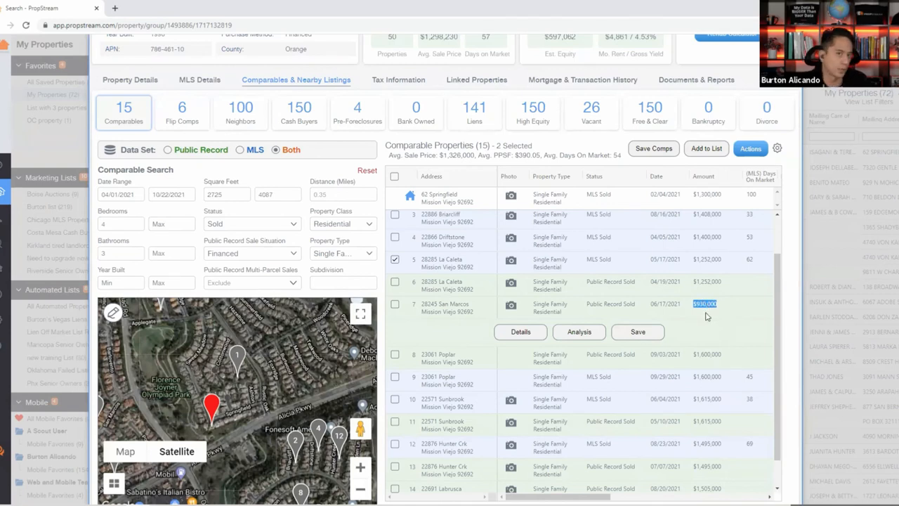
pyautogui.click(394, 305)
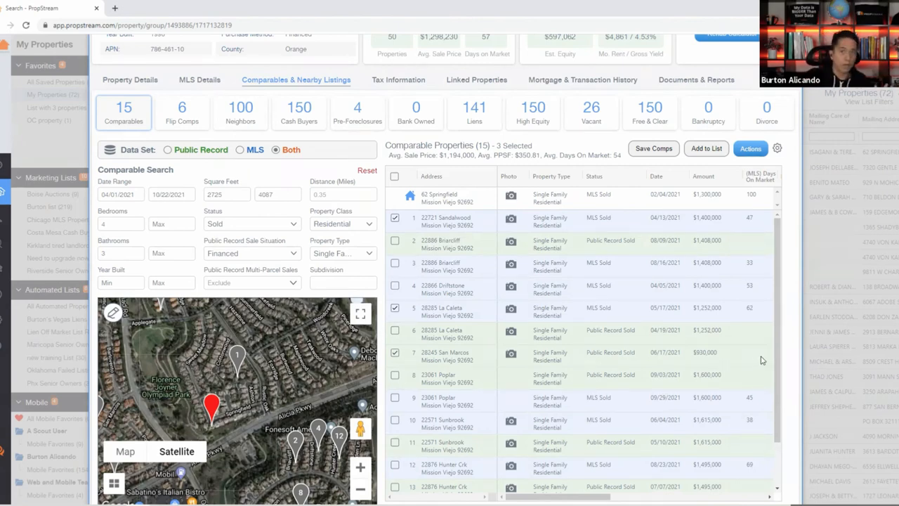
pyautogui.scroll(3, 782, 199)
pyautogui.tripleClick(604, 110)
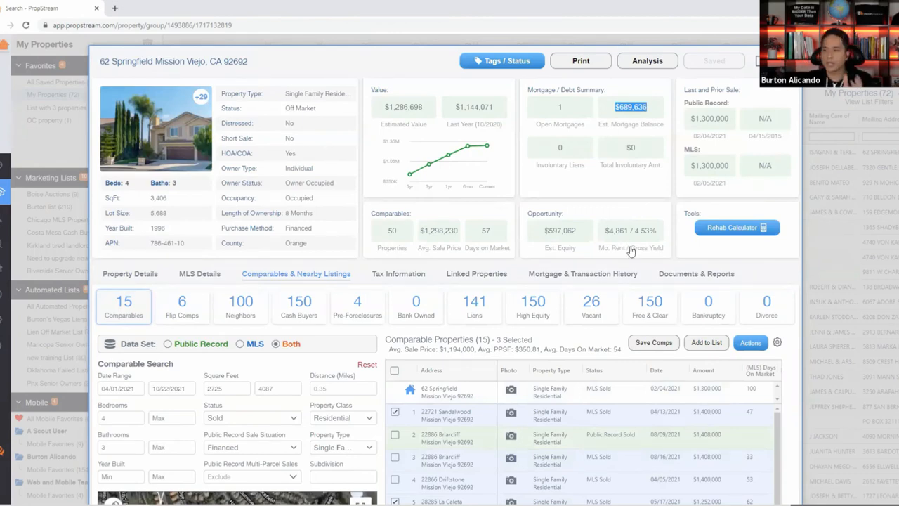
pyautogui.scroll(-2, 625, 247)
pyautogui.scroll(2, 630, 210)
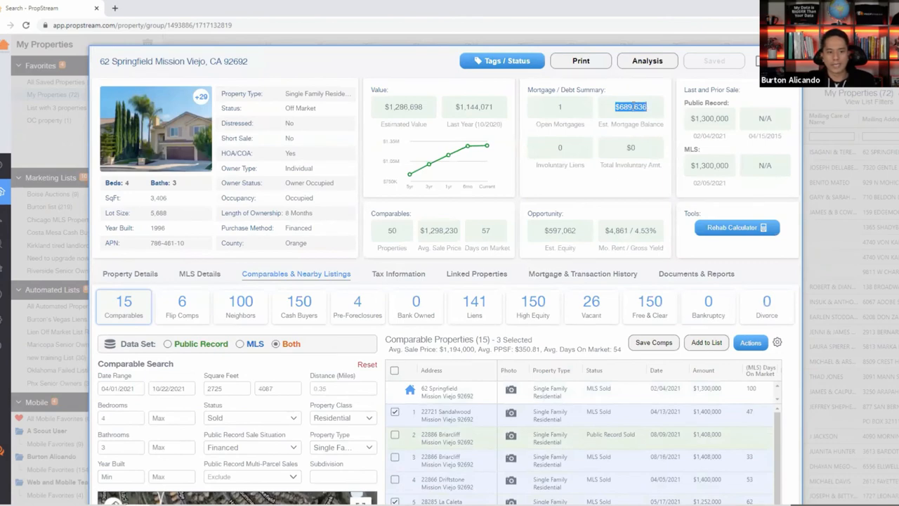
pyautogui.scroll(-5, 619, 201)
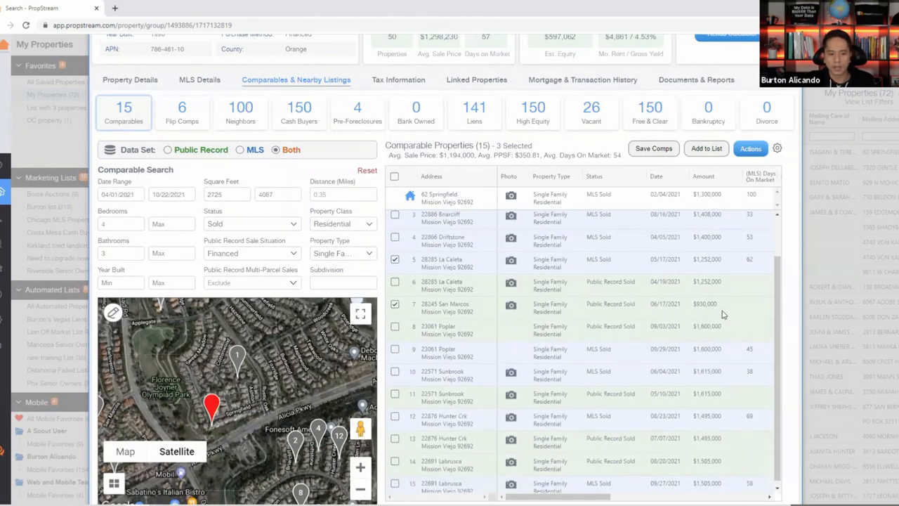
pyautogui.moveTo(723, 311); pyautogui.dragTo(694, 308)
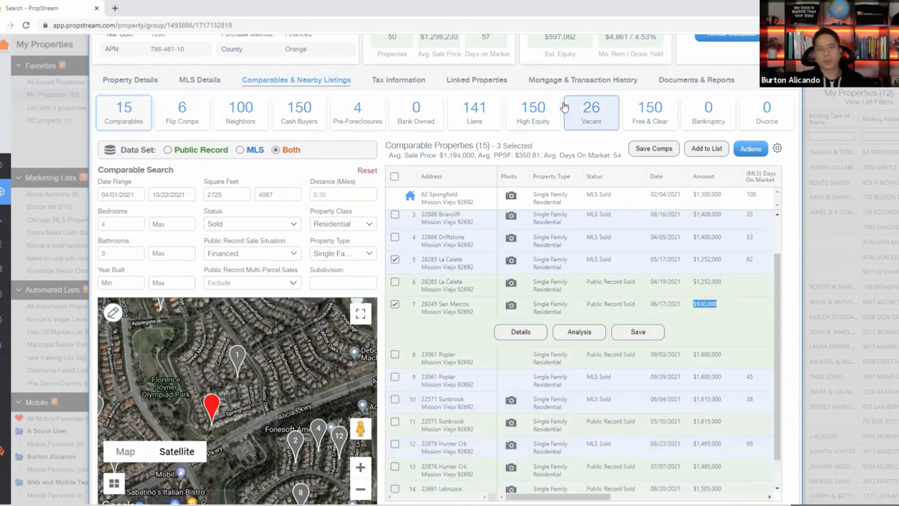
# Highlight the new $1,194,000 average sale price, then launch Windows Calculator.
pyautogui.scroll(1, 511, 243)
pyautogui.scroll(3, 510, 244)
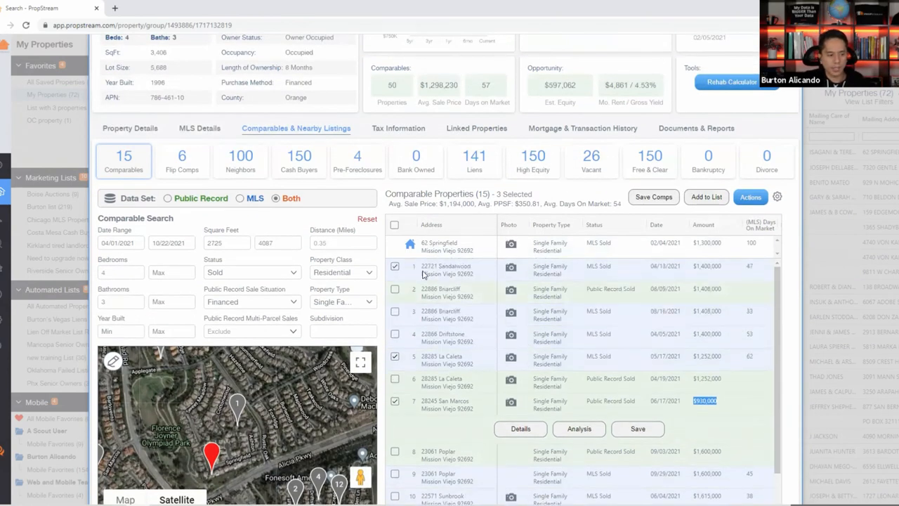
pyautogui.moveTo(394, 210); pyautogui.dragTo(483, 204)
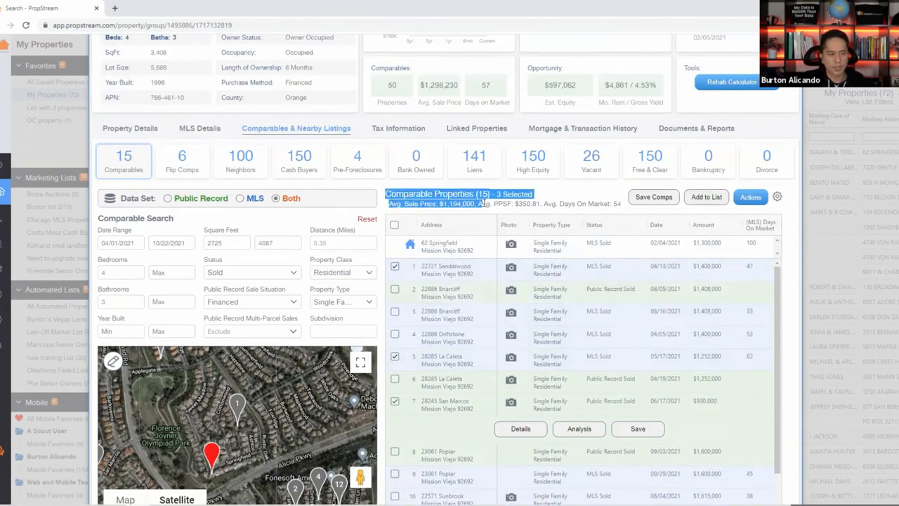
pyautogui.click(477, 202)
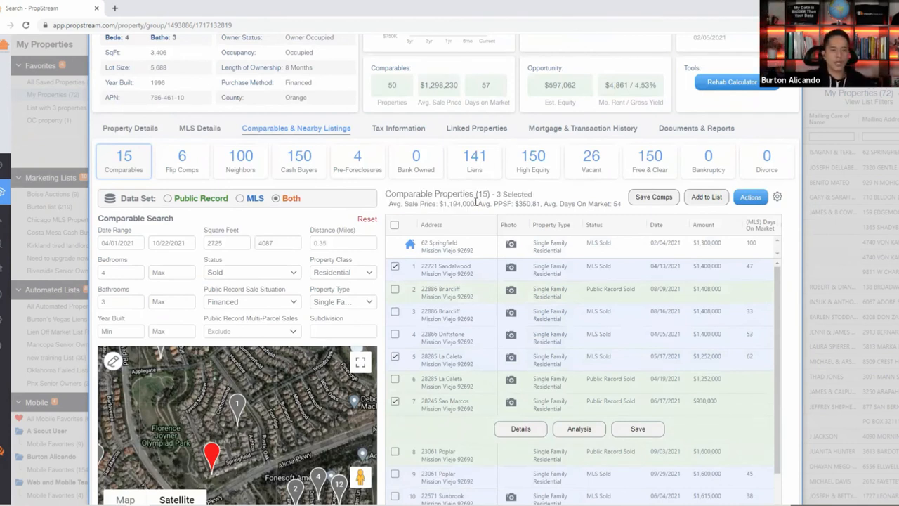
pyautogui.moveTo(475, 204); pyautogui.dragTo(437, 204)
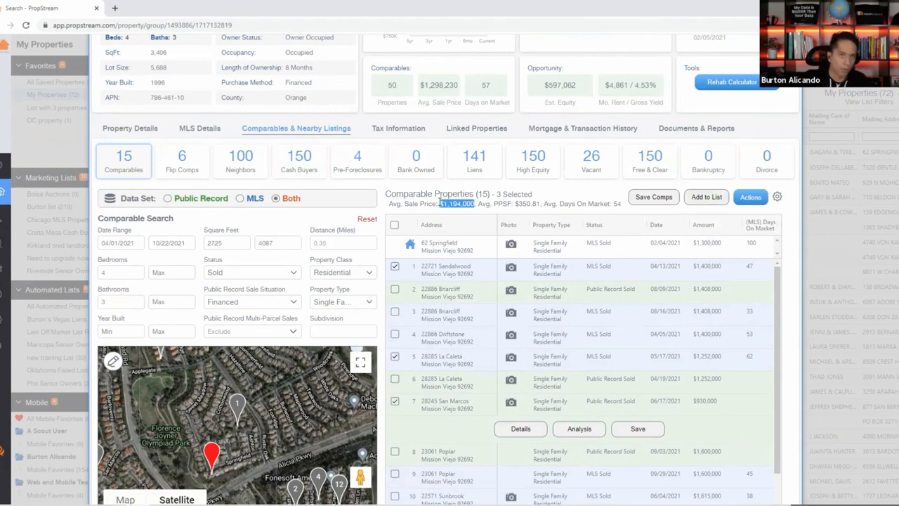
pyautogui.click(31, 505)
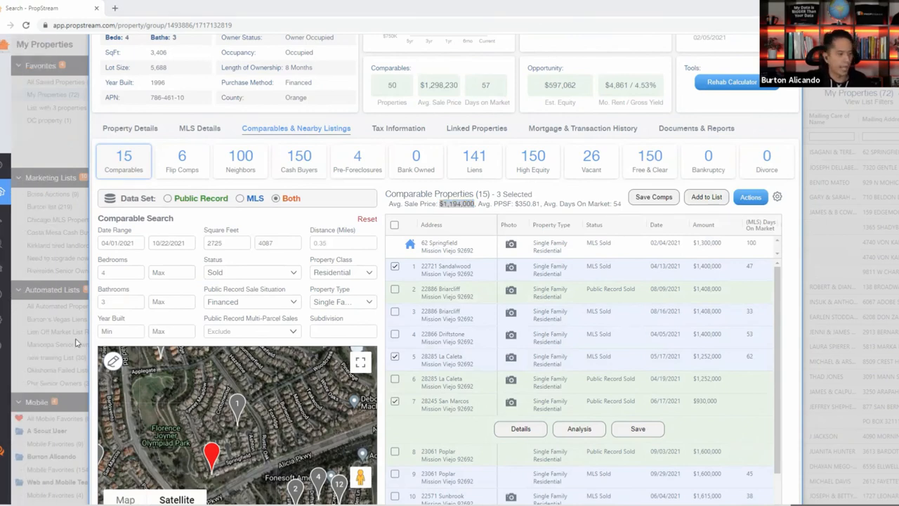
pyautogui.click(56, 364)
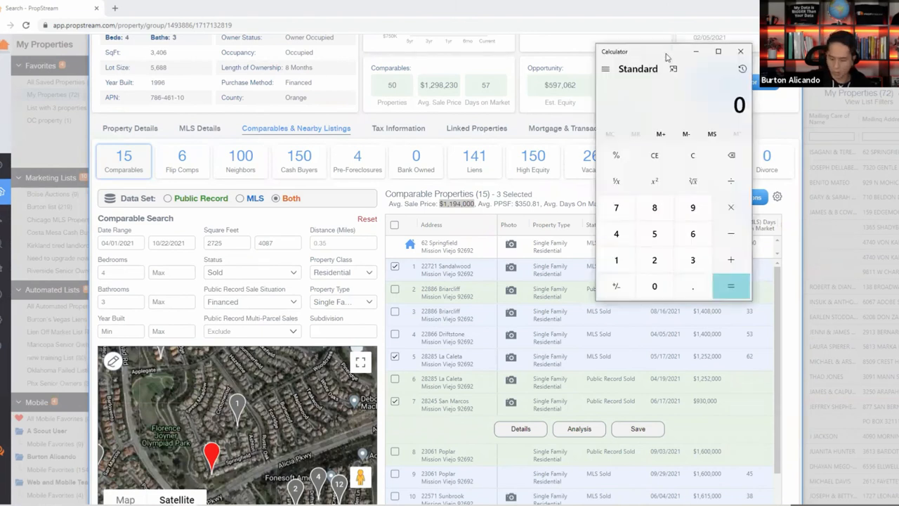
# Calculate 1,100,000 × 0.70 = 770,000, then close Calculator.
pyautogui.write('1.1000')
pyautogui.press('BackSpace')
pyautogui.press('BackSpace')
pyautogui.press('BackSpace')
pyautogui.press('BackSpace')
pyautogui.press('BackSpace')
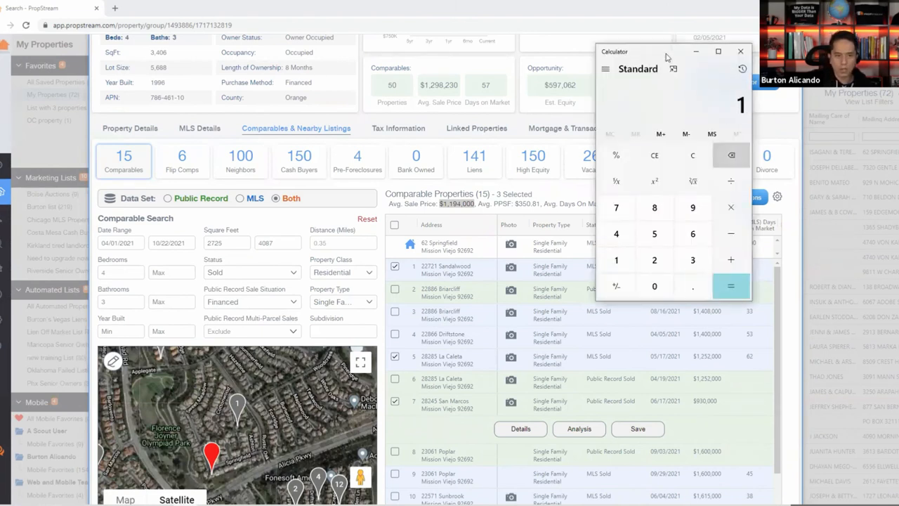
pyautogui.write('1000')
pyautogui.write('00*.70')
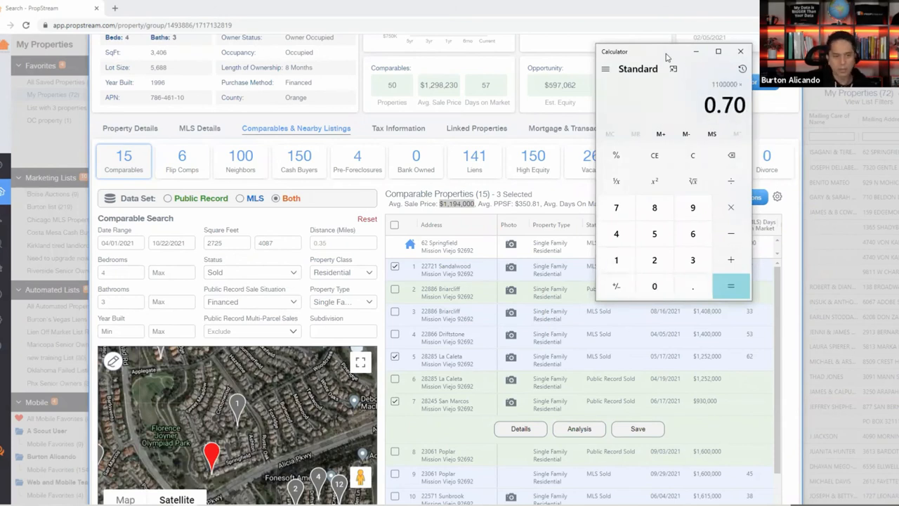
pyautogui.press('Return')
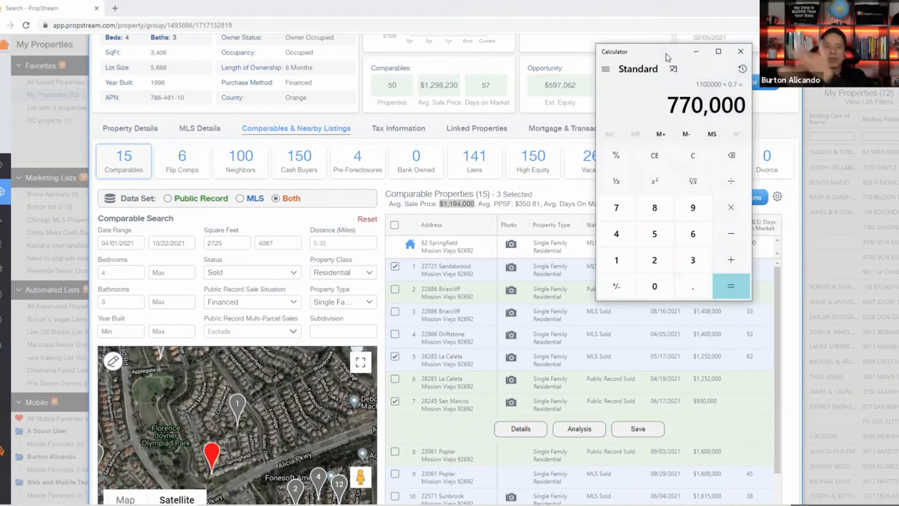
pyautogui.click(740, 51)
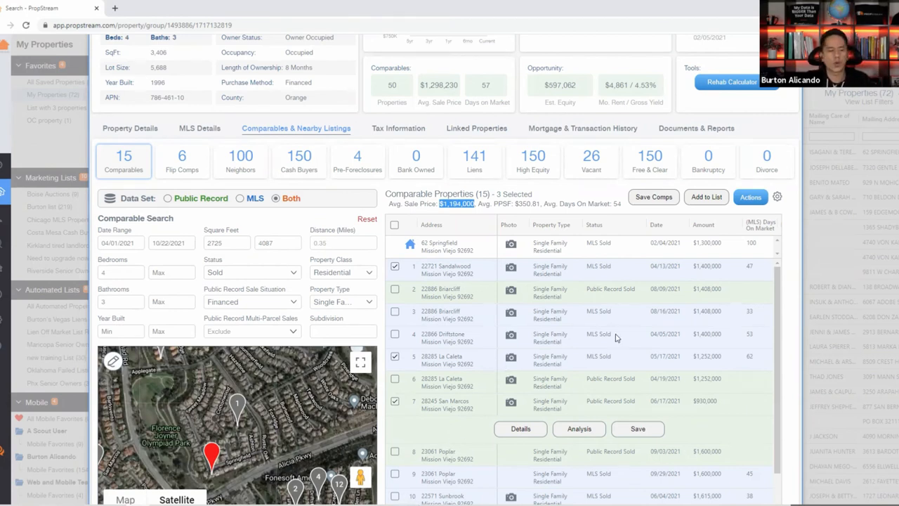
pyautogui.hscroll(3, 555, 335)
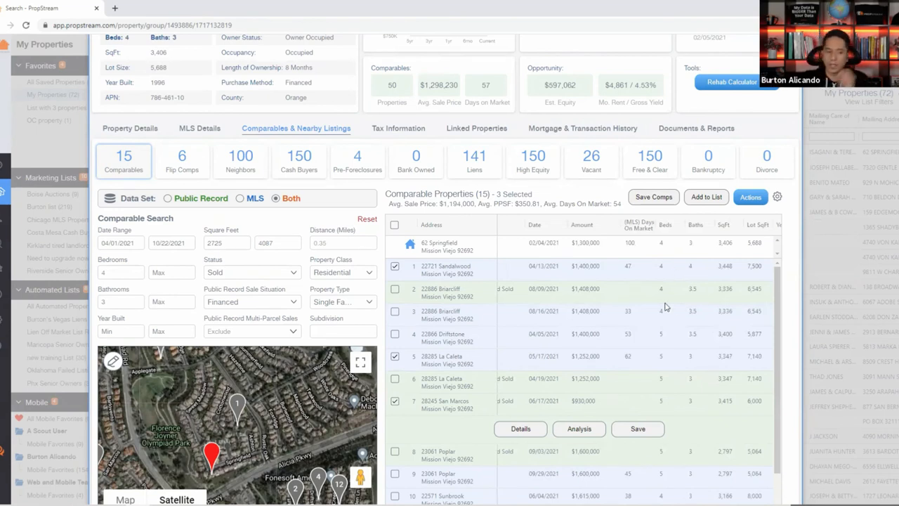
pyautogui.doubleClick(687, 269)
pyautogui.click(707, 268)
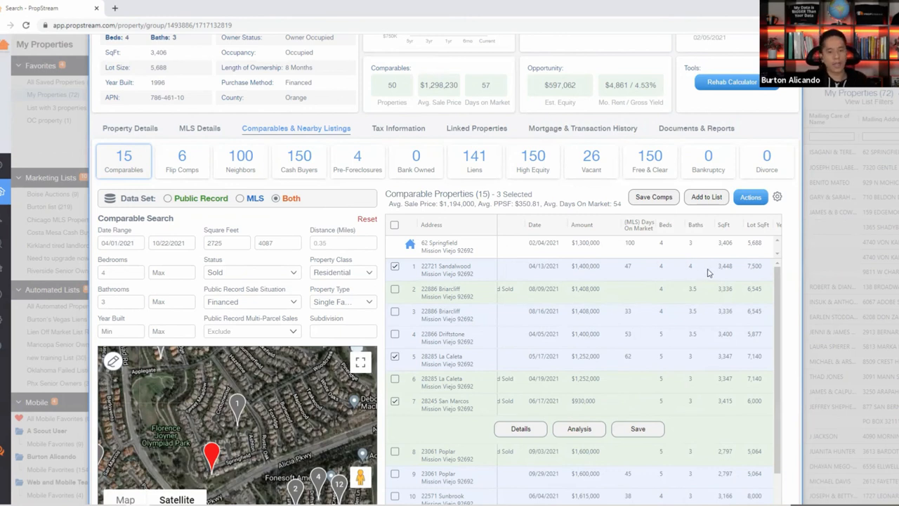
pyautogui.moveTo(746, 269); pyautogui.dragTo(762, 267)
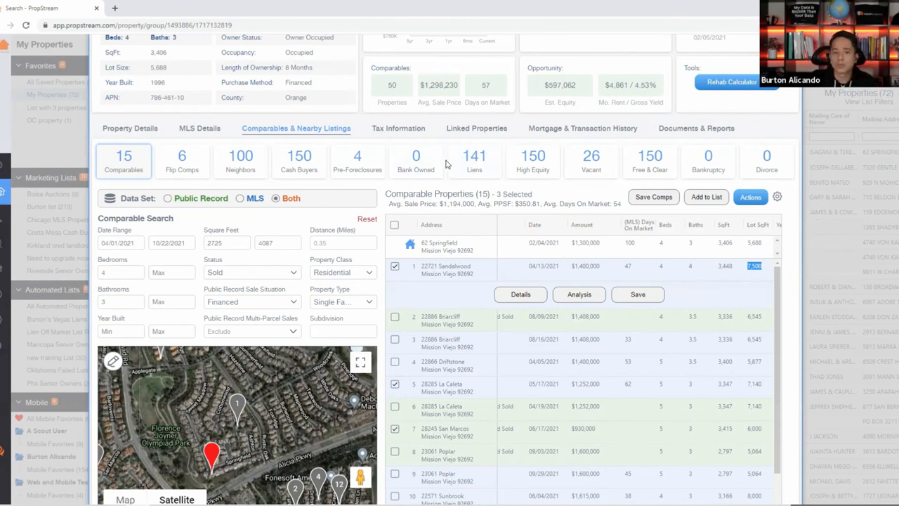
# Run Actions > View Comp Report and open mls_comp_20211022_120824.pdf.
pyautogui.click(745, 197)
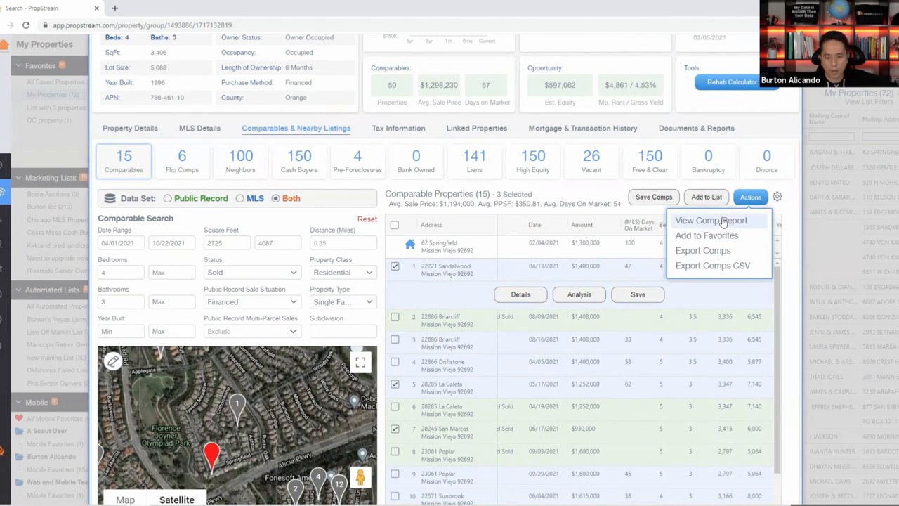
pyautogui.click(724, 221)
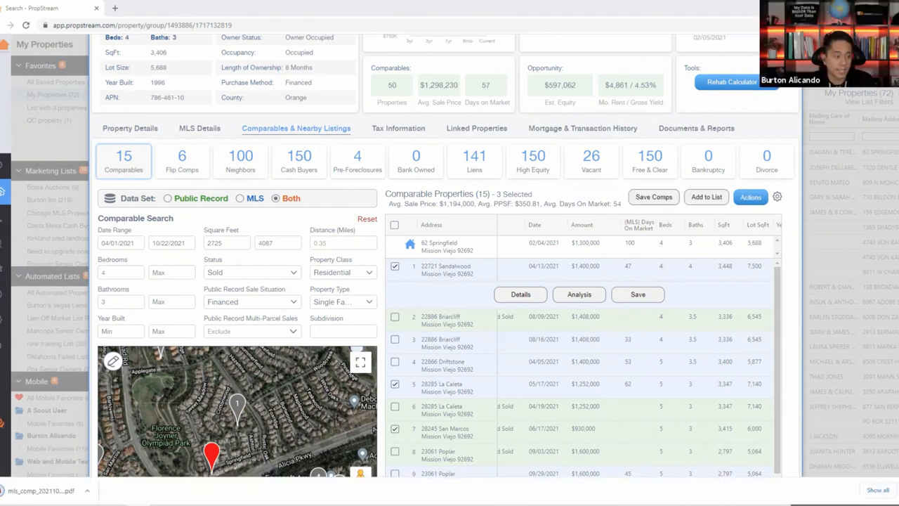
pyautogui.click(31, 495)
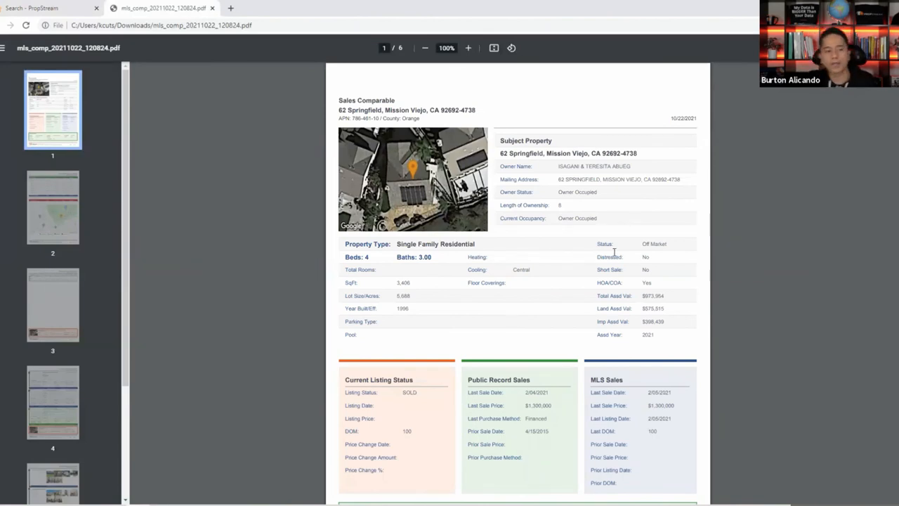
# Scroll to page 2's Sold Comps: low $930,000, high $1,400,000, average $1,194,000.
pyautogui.scroll(-1, 562, 235)
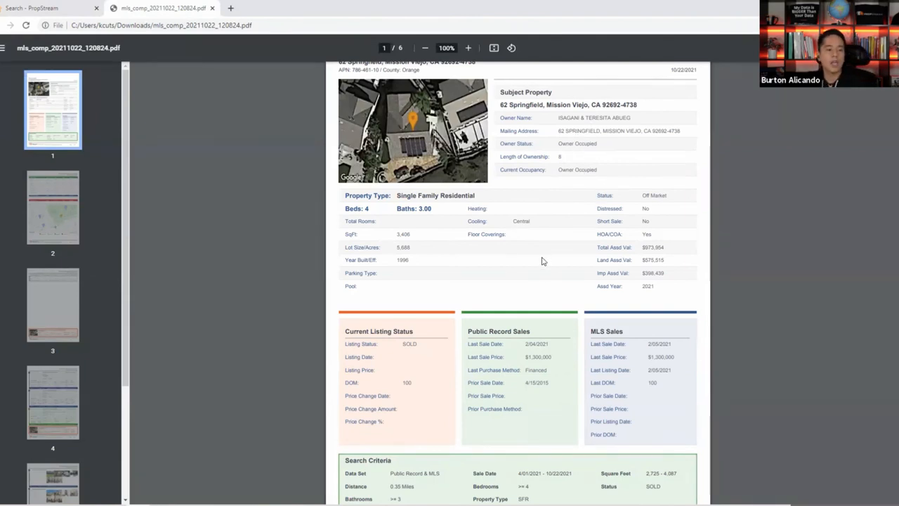
pyautogui.scroll(-2, 541, 260)
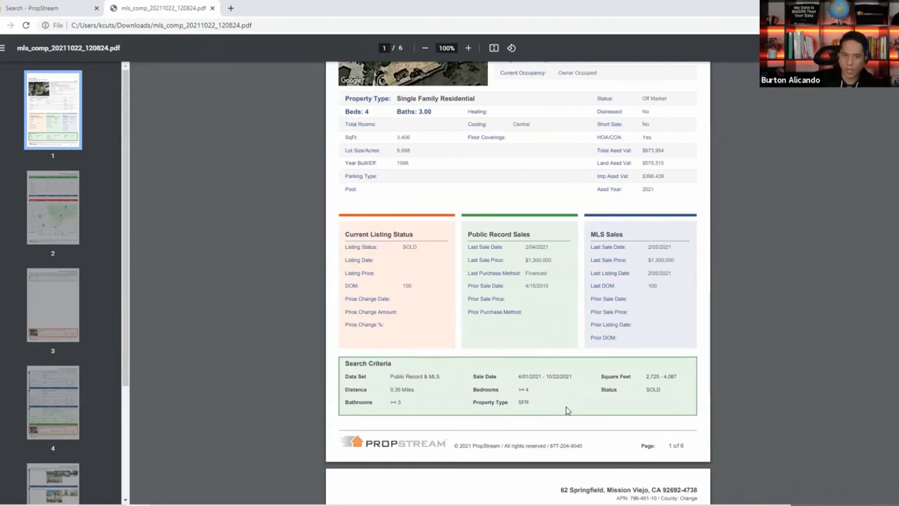
pyautogui.scroll(3, 427, 185)
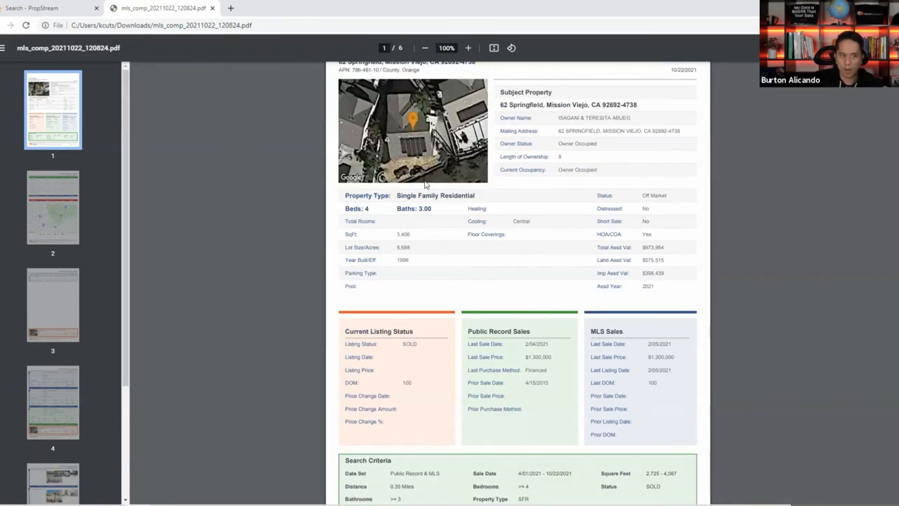
pyautogui.scroll(-3, 403, 371)
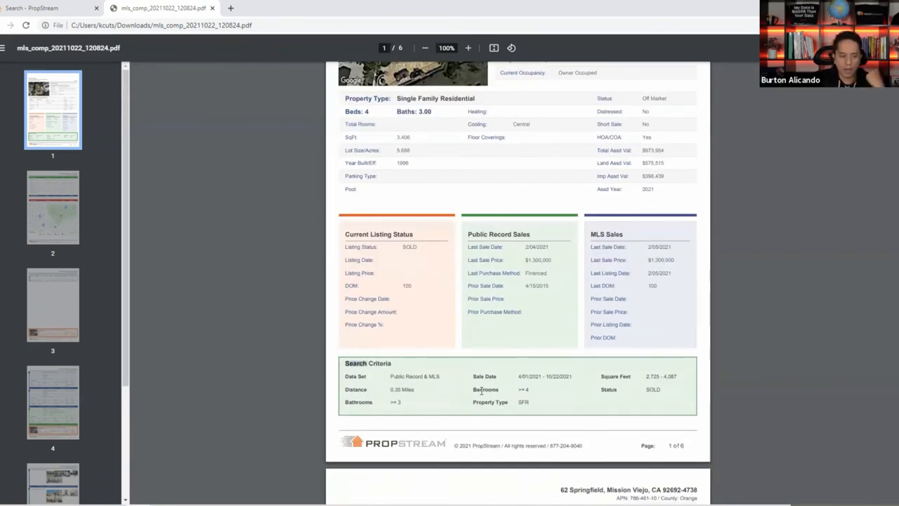
pyautogui.scroll(-4, 569, 420)
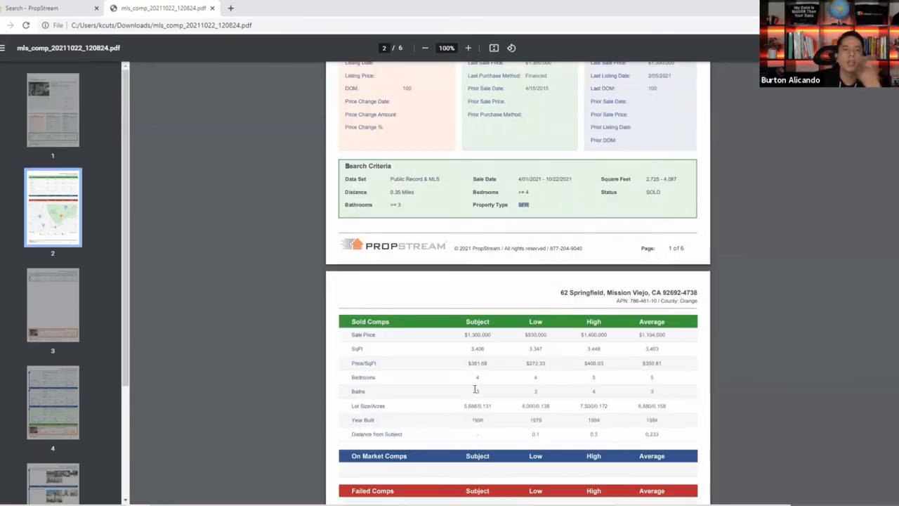
pyautogui.moveTo(550, 241); pyautogui.dragTo(529, 238)
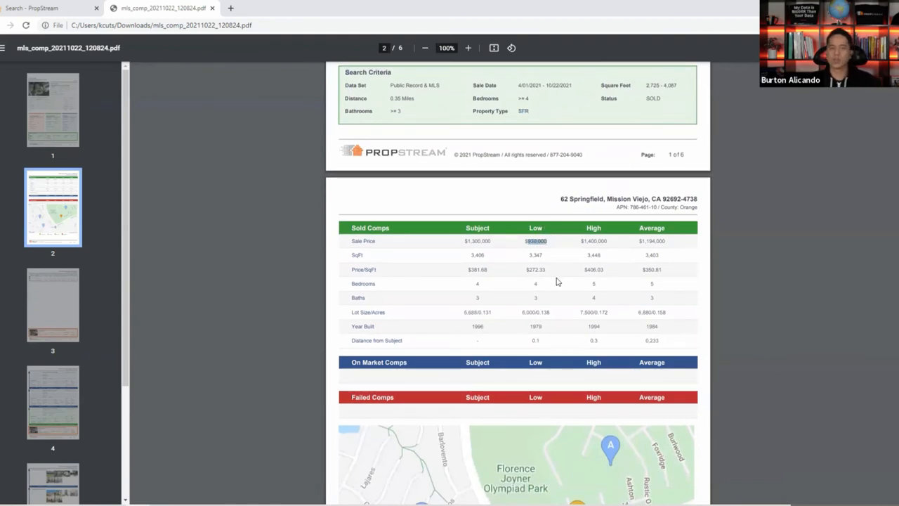
pyautogui.moveTo(607, 242); pyautogui.dragTo(605, 235)
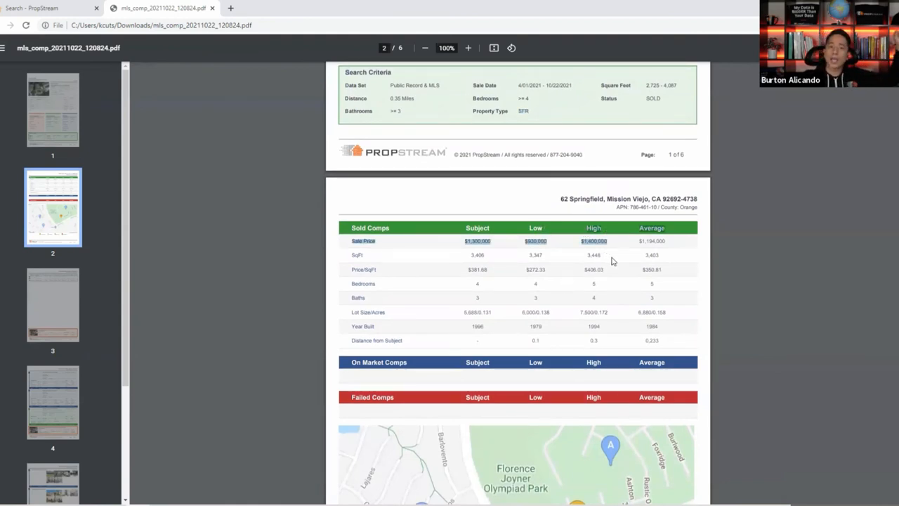
pyautogui.click(676, 243)
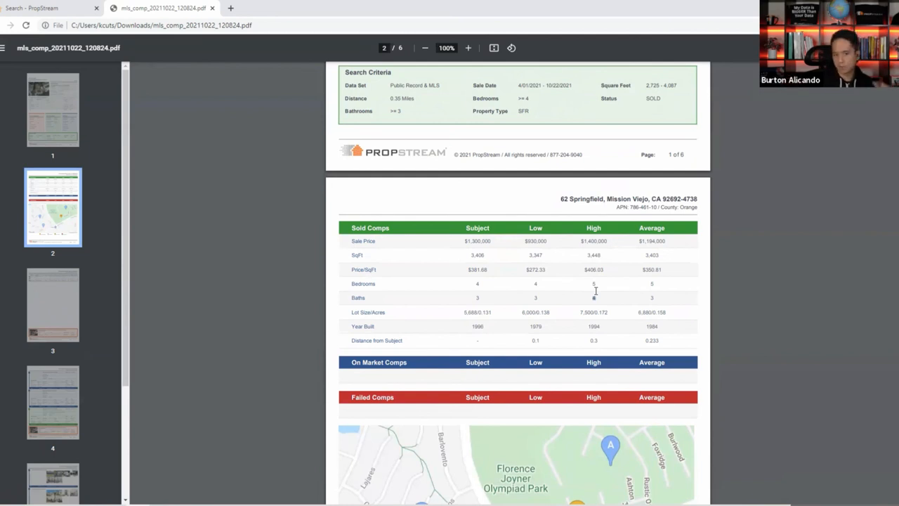
pyautogui.tripleClick(651, 241)
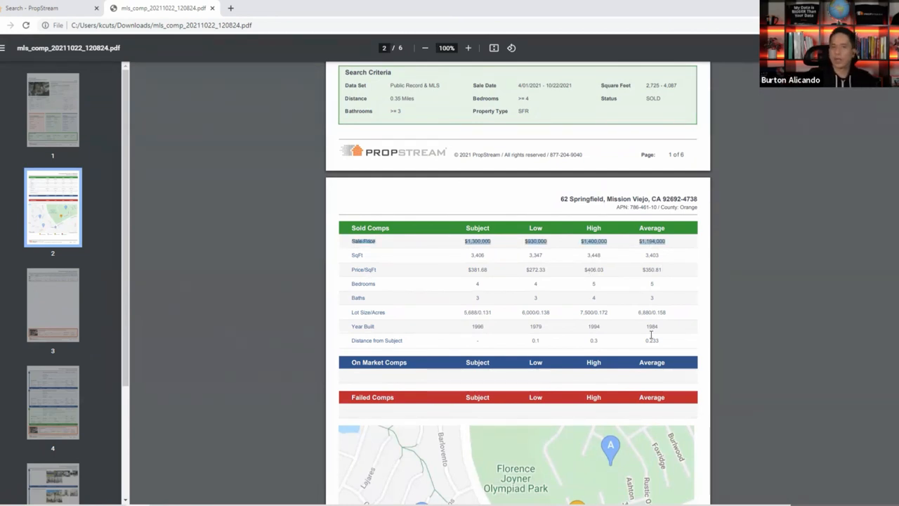
pyautogui.click(645, 248)
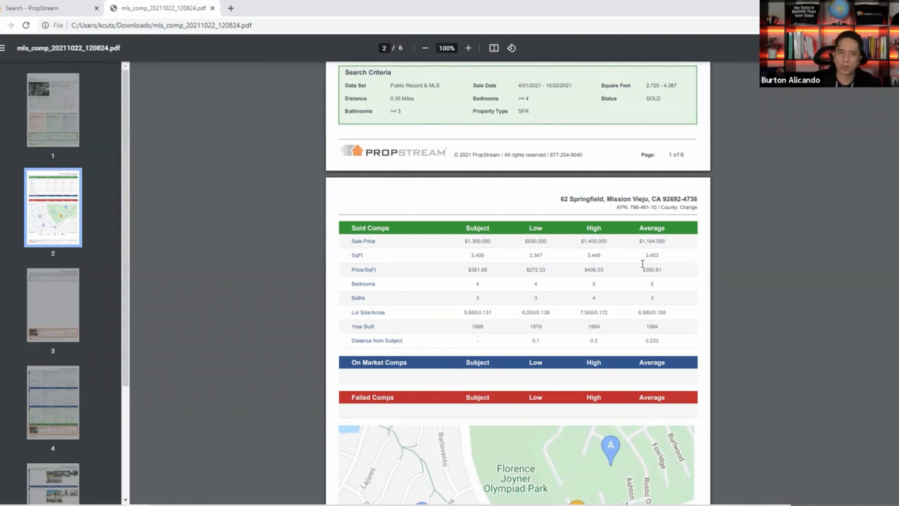
pyautogui.moveTo(552, 240); pyautogui.dragTo(524, 242)
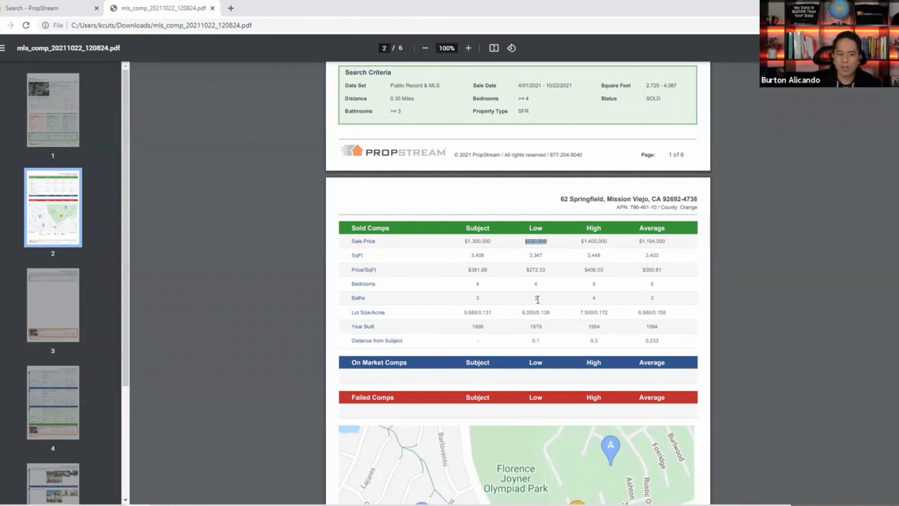
pyautogui.scroll(-1, 537, 299)
pyautogui.click(541, 236)
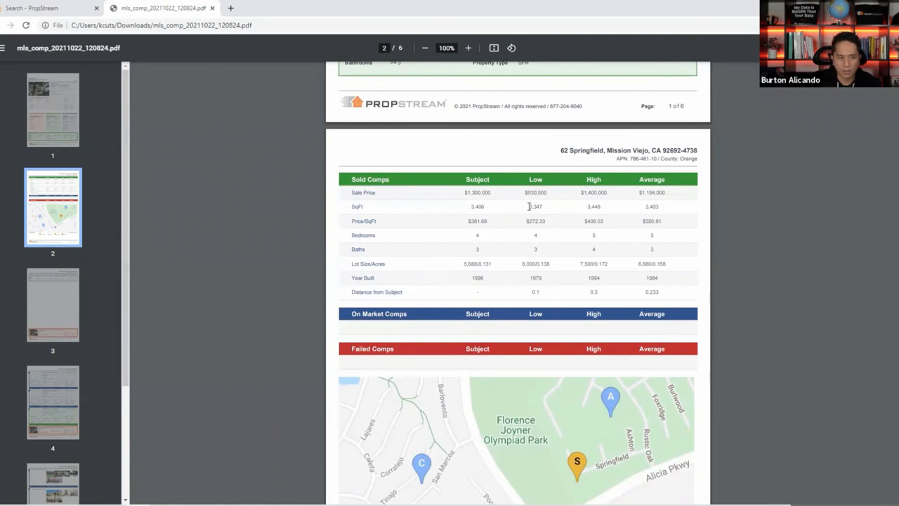
pyautogui.moveTo(529, 205); pyautogui.dragTo(542, 206)
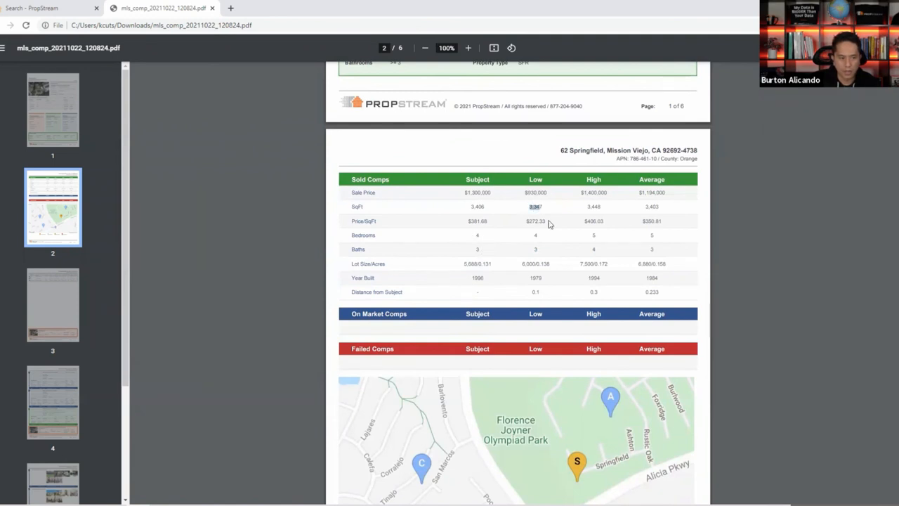
pyautogui.moveTo(541, 275); pyautogui.dragTo(472, 275)
pyautogui.click(545, 277)
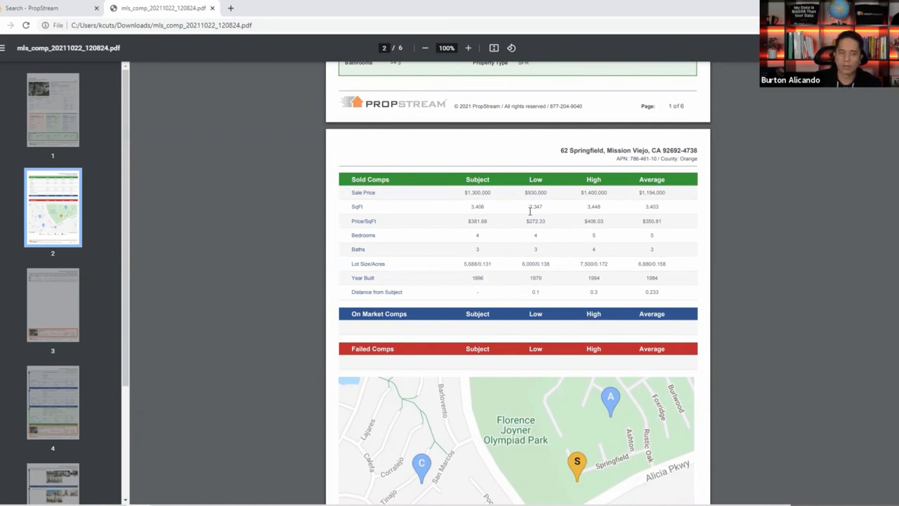
pyautogui.scroll(-2, 530, 211)
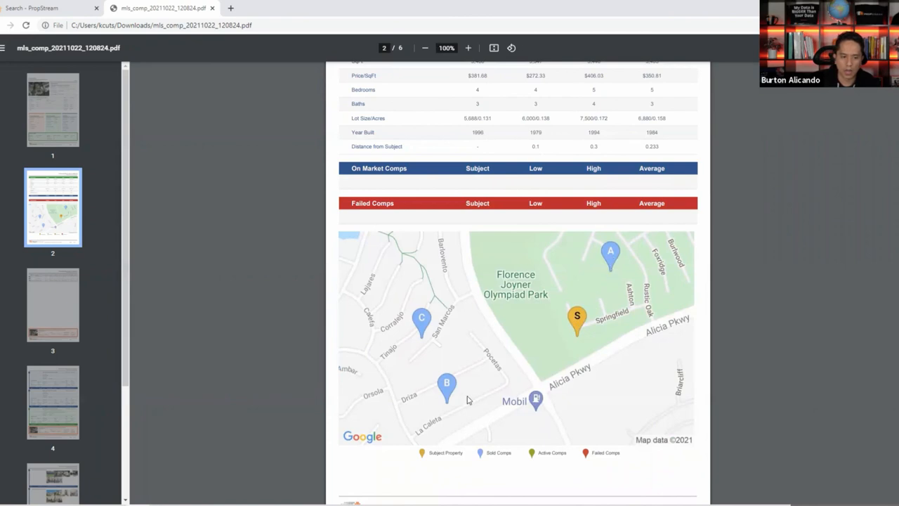
pyautogui.scroll(-5, 555, 341)
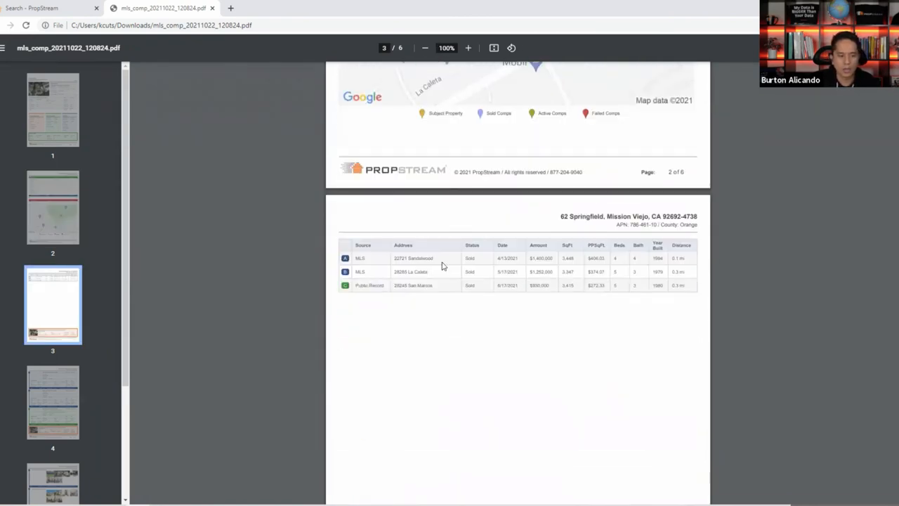
pyautogui.scroll(-10, 503, 247)
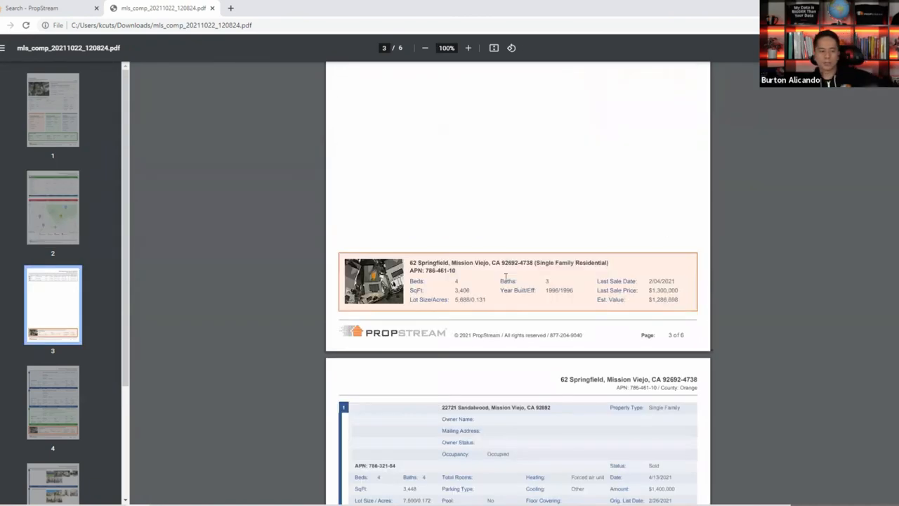
pyautogui.scroll(-1, 518, 279)
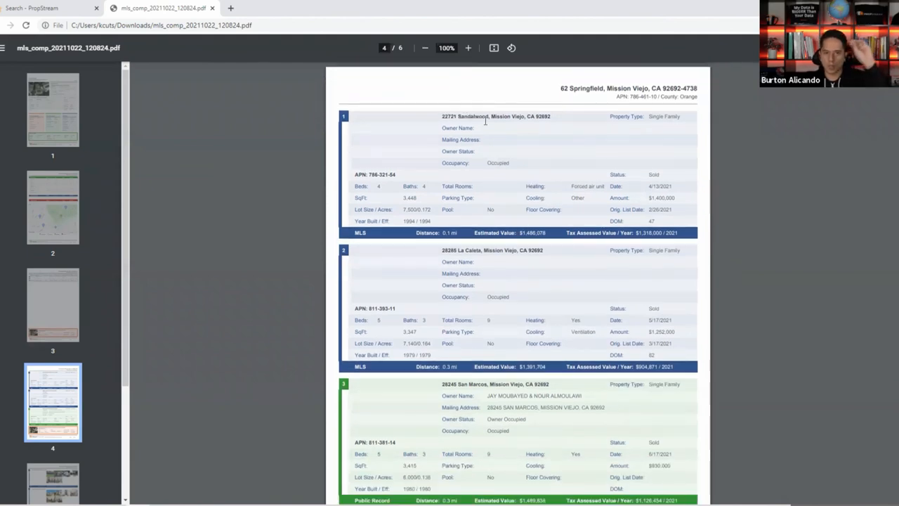
pyautogui.scroll(-10, 484, 255)
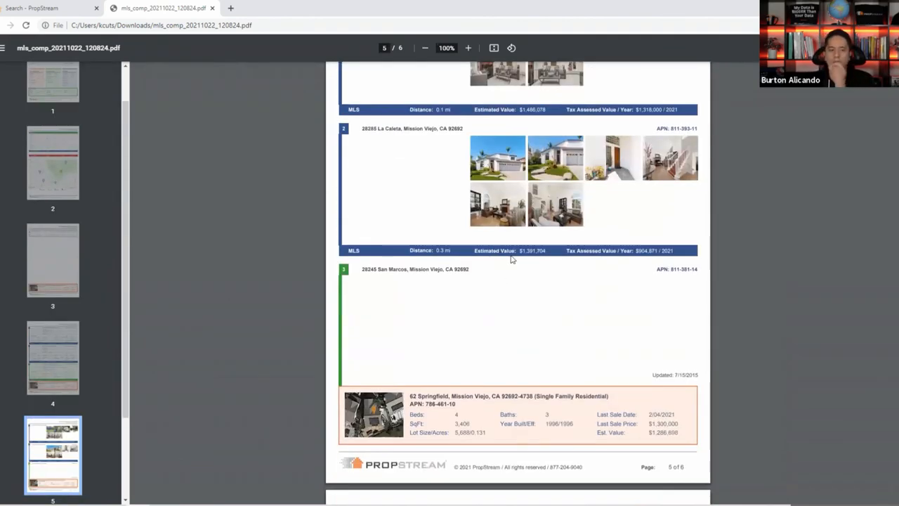
pyautogui.scroll(3, 513, 257)
pyautogui.scroll(1, 537, 263)
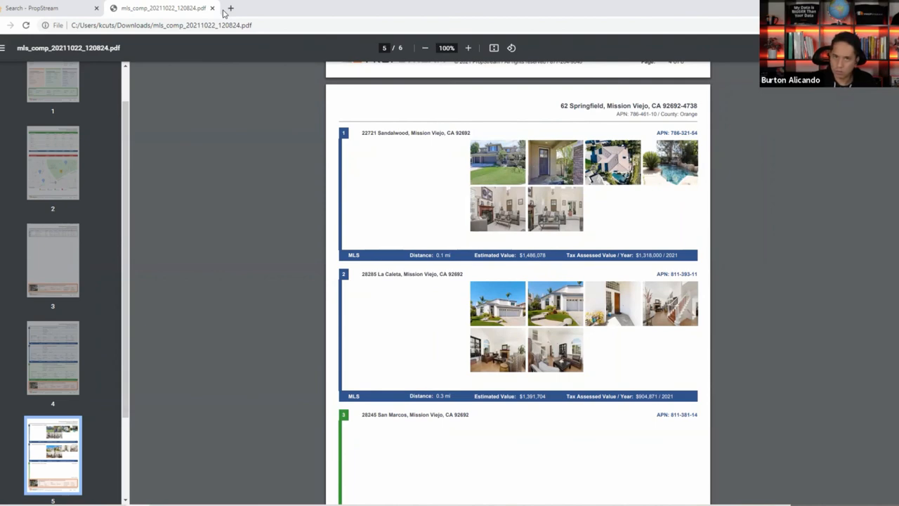
pyautogui.scroll(5, 479, 214)
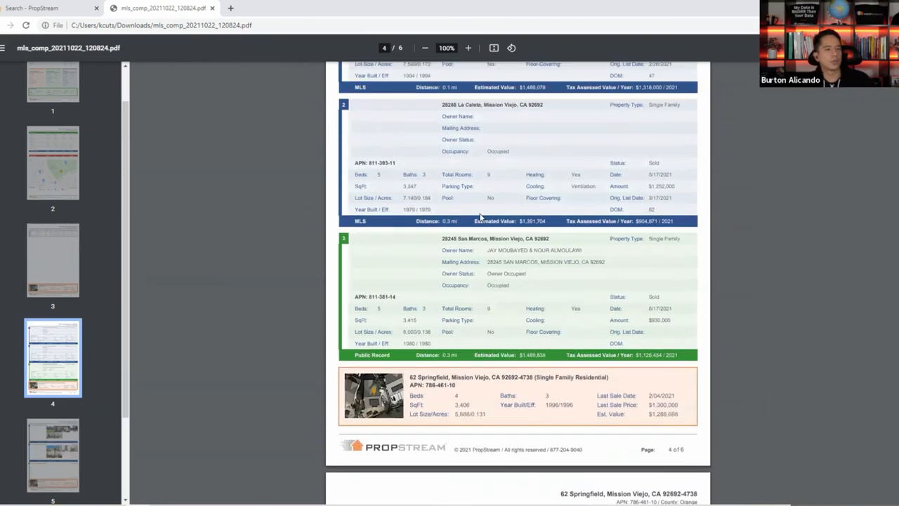
pyautogui.scroll(12, 479, 214)
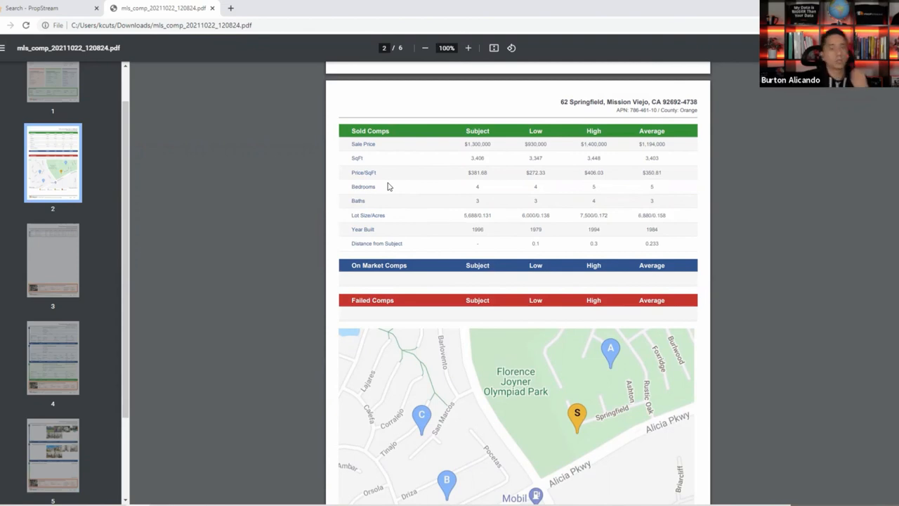
pyautogui.click(212, 8)
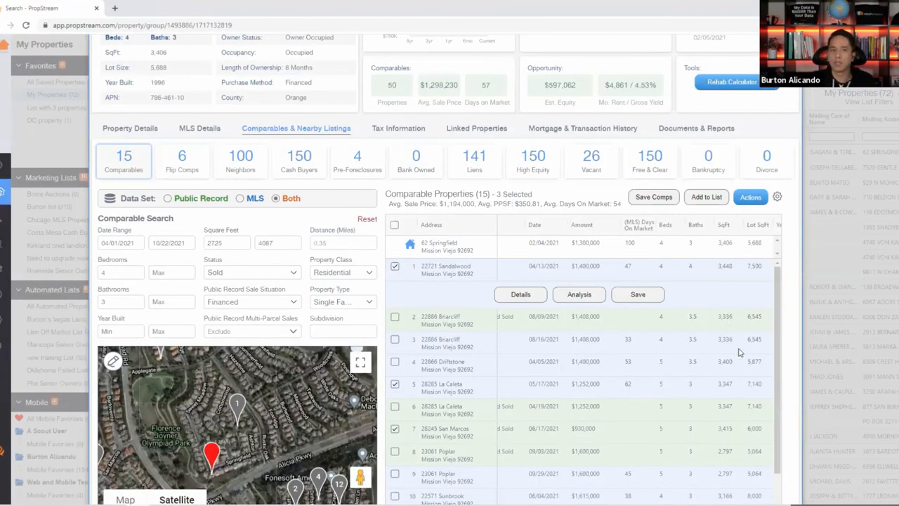
pyautogui.scroll(3, 739, 351)
pyautogui.doubleClick(625, 119)
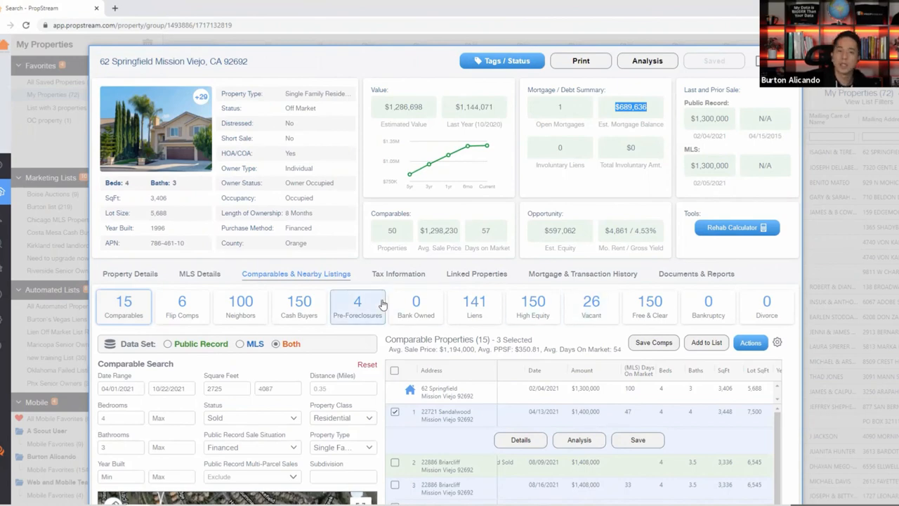
pyautogui.scroll(-2, 420, 321)
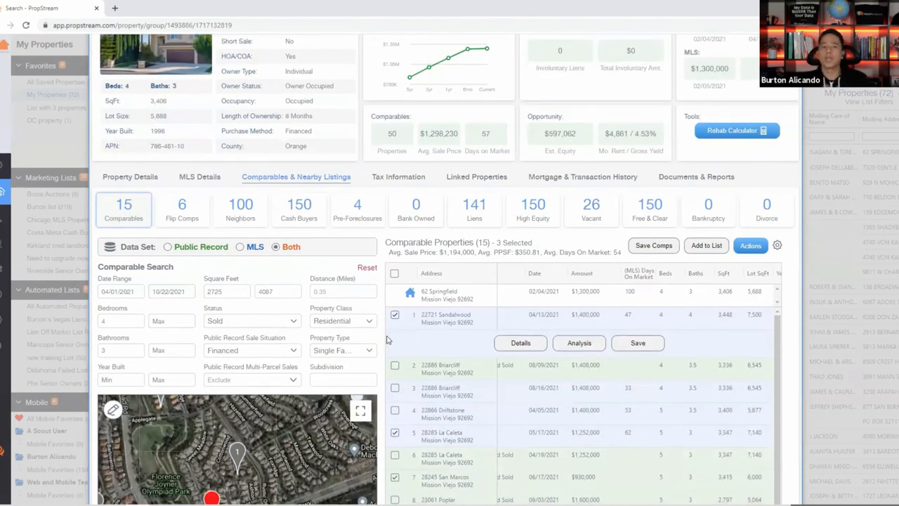